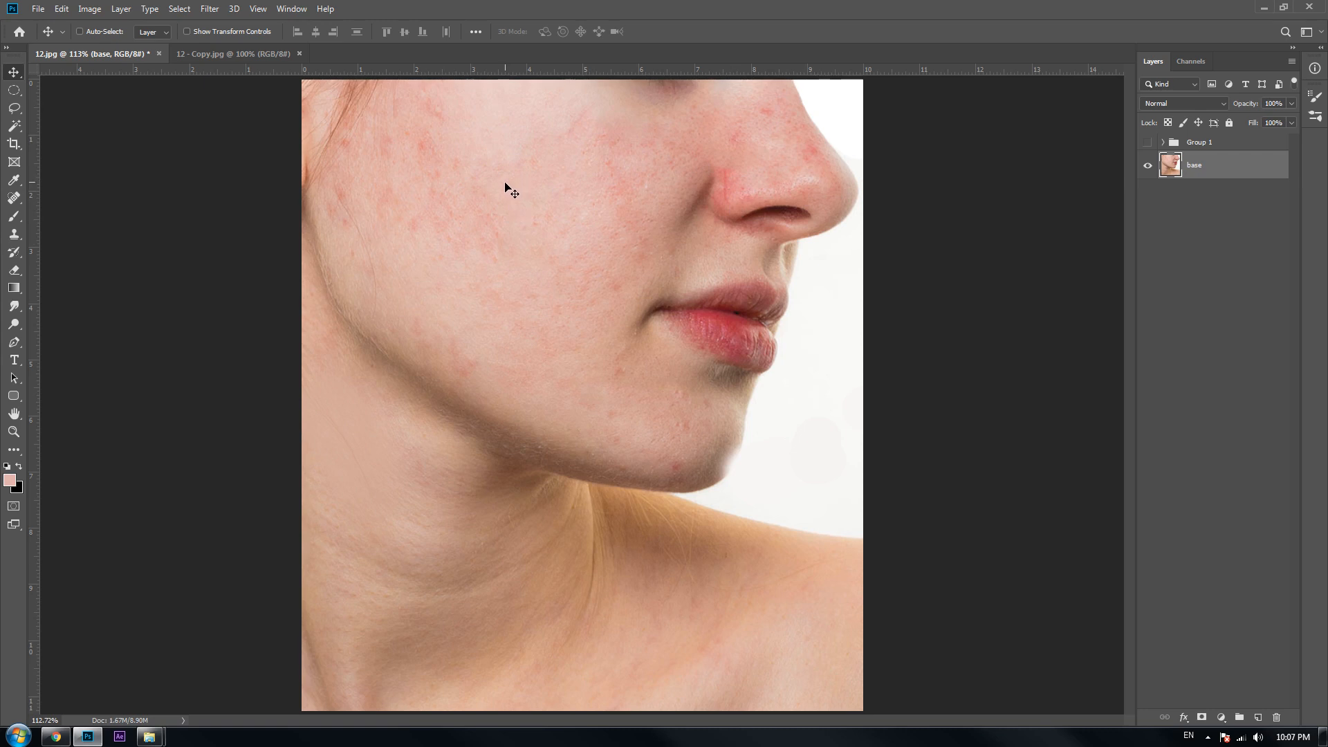
- Delete the hidden Group 1 from 12.jpg and select the base layer
{"action": "left_click", "coordinate": [1201, 238]}
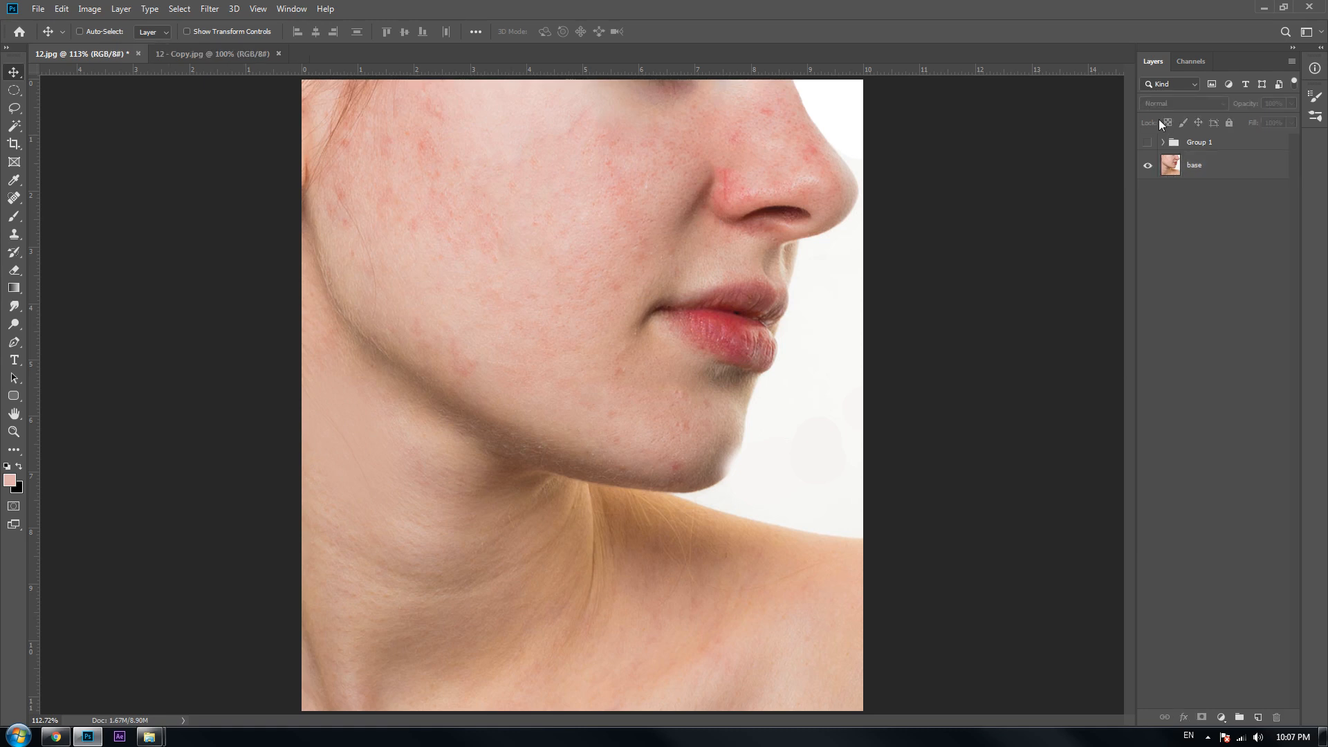
{"action": "left_click", "coordinate": [1237, 145]}
{"action": "key", "text": "Delete"}
{"action": "left_click", "coordinate": [1209, 187]}
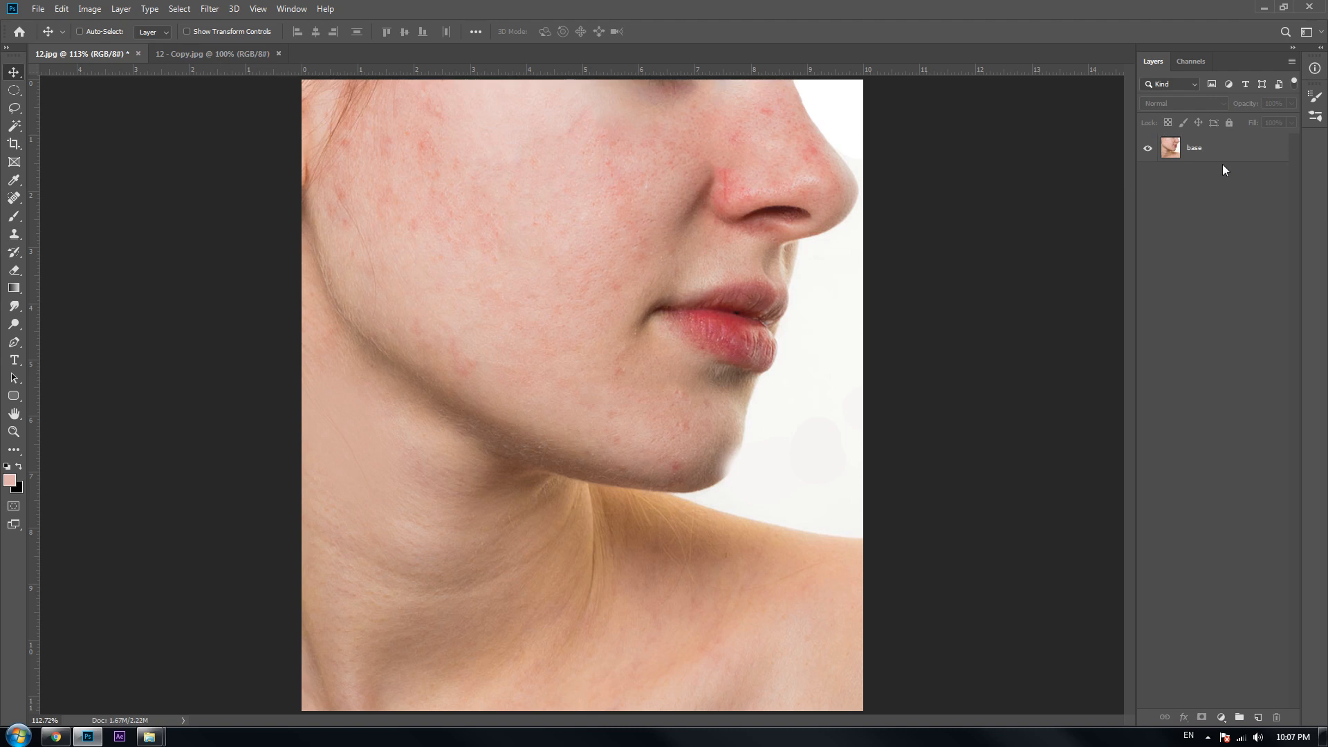
{"action": "left_click", "coordinate": [1222, 154]}
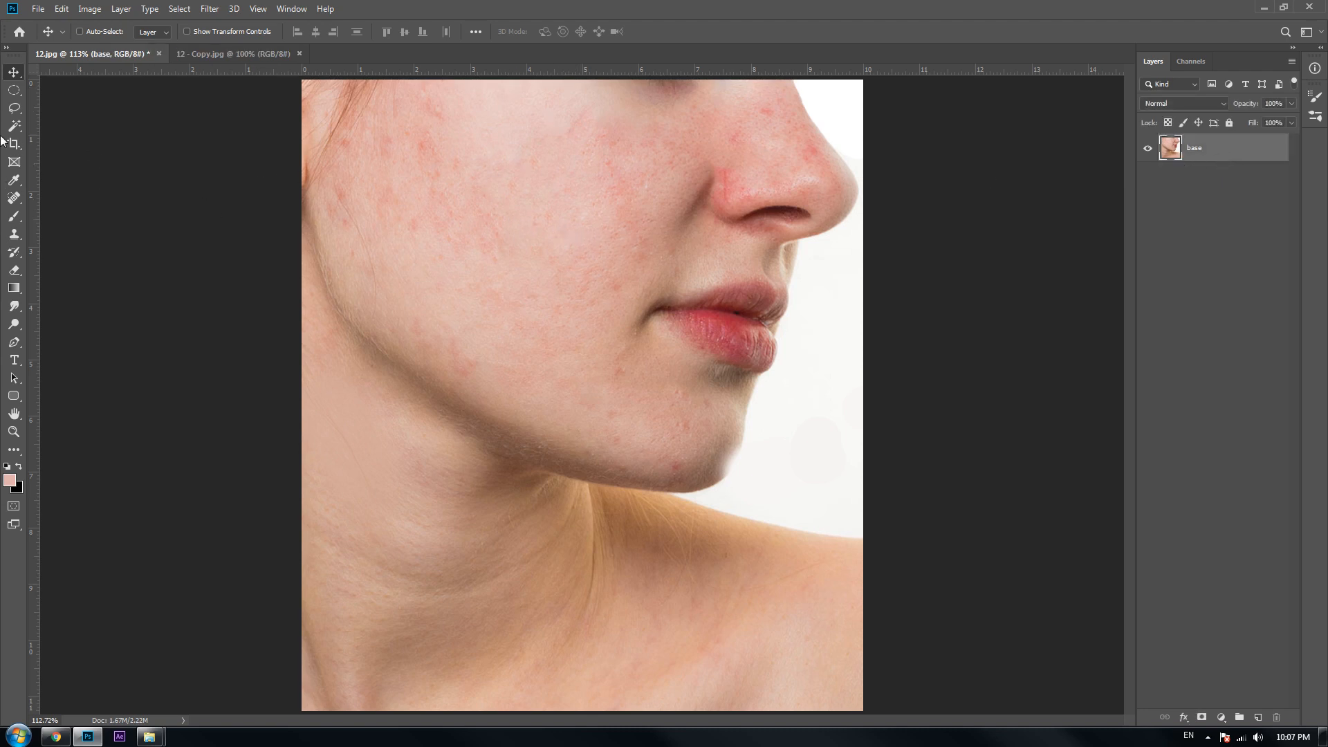
- Remove the red blemishes on the upper cheek beside the hairline with the Spot Healing Brush in Content-Aware mode
{"action": "left_click", "coordinate": [14, 198]}
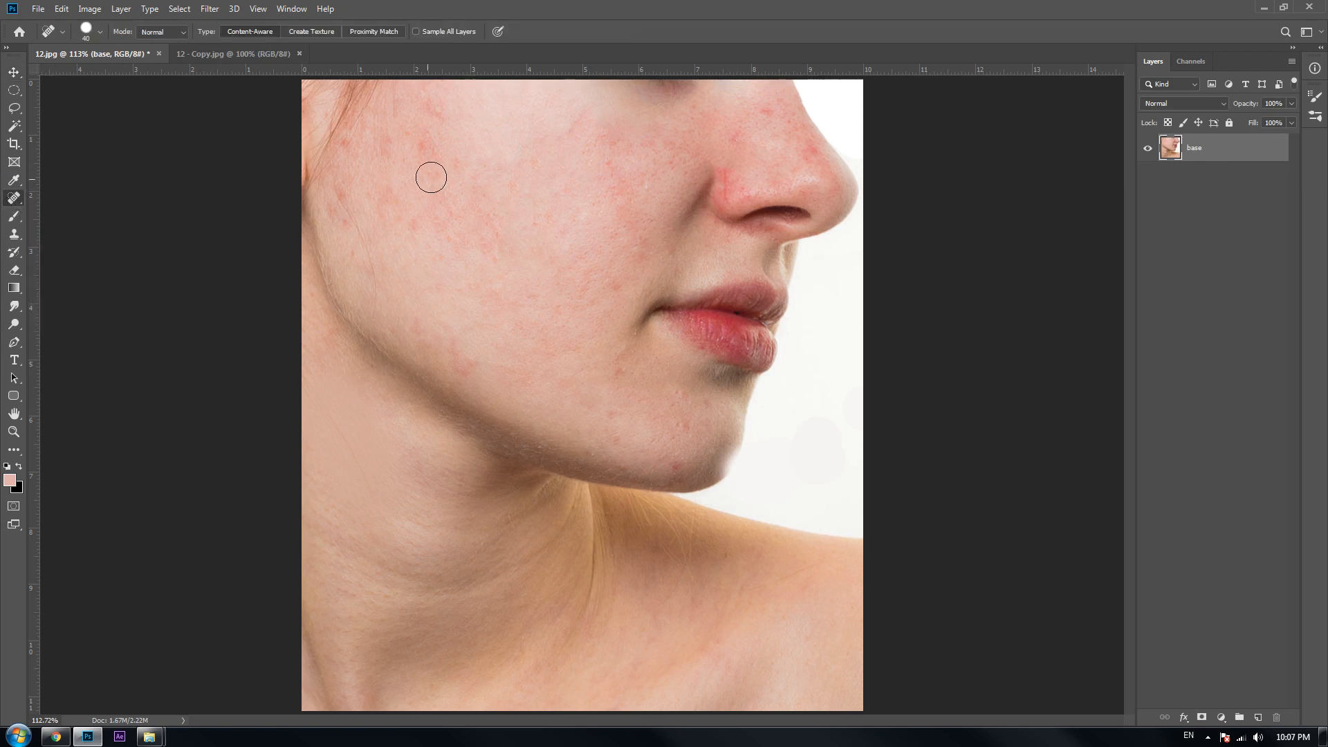
{"action": "mouse_move", "coordinate": [418, 161]}
{"action": "left_mouse_down"}
{"action": "mouse_move", "coordinate": [452, 130]}
{"action": "mouse_move", "coordinate": [465, 165]}
{"action": "mouse_move", "coordinate": [431, 104]}
{"action": "mouse_move", "coordinate": [462, 103]}
{"action": "mouse_move", "coordinate": [428, 146]}
{"action": "left_mouse_up"}
{"action": "left_click", "coordinate": [351, 149]}
{"action": "mouse_move", "coordinate": [340, 191]}
{"action": "left_mouse_down"}
{"action": "mouse_move", "coordinate": [347, 225]}
{"action": "mouse_move", "coordinate": [384, 147]}
{"action": "mouse_move", "coordinate": [383, 200]}
{"action": "mouse_move", "coordinate": [395, 184]}
{"action": "mouse_move", "coordinate": [421, 213]}
{"action": "left_mouse_up"}
{"action": "left_click", "coordinate": [378, 145]}
{"action": "left_click", "coordinate": [389, 141]}
{"action": "mouse_move", "coordinate": [444, 117]}
{"action": "left_mouse_down"}
{"action": "mouse_move", "coordinate": [400, 151]}
{"action": "mouse_move", "coordinate": [396, 114]}
{"action": "left_mouse_up"}
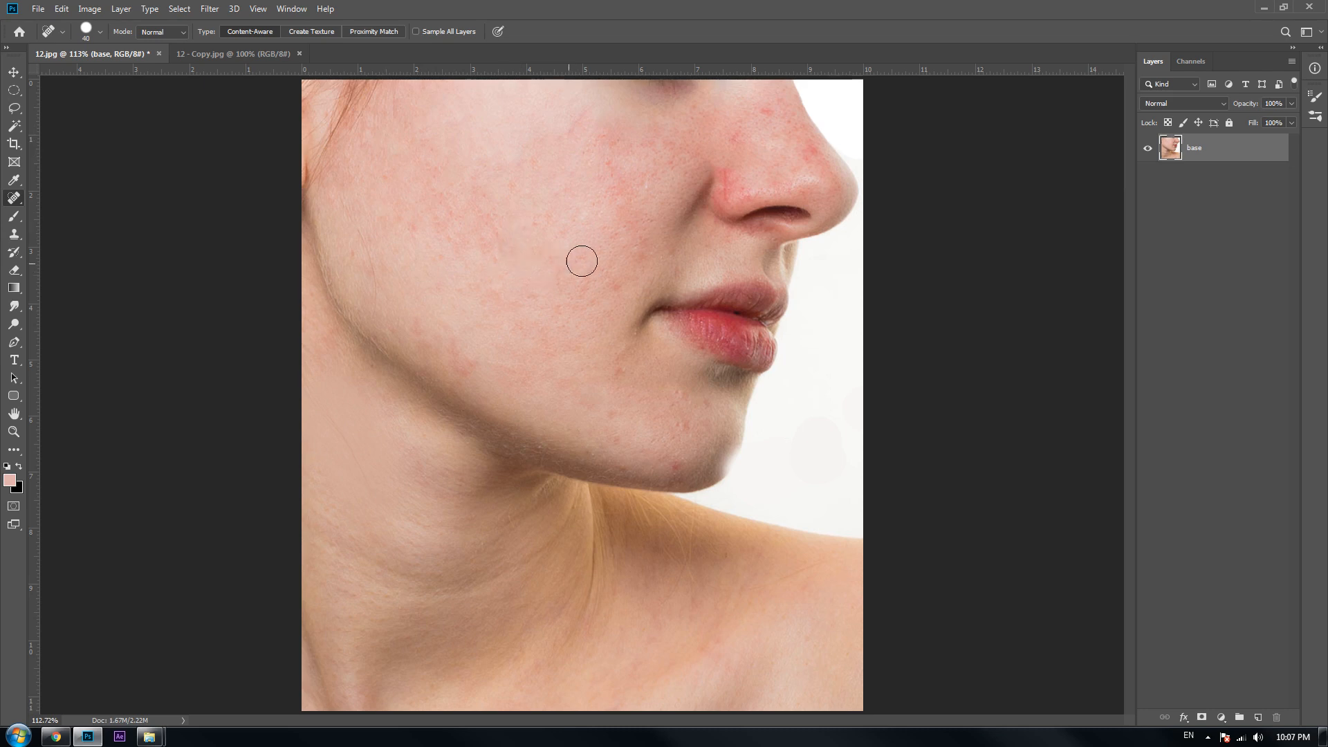
- Sample cheek skin with the Clone Stamp tool and clone it over the redness on the upper cheek
{"action": "left_click", "coordinate": [14, 234]}
{"action": "left_click", "coordinate": [461, 139], "text": "alt"}
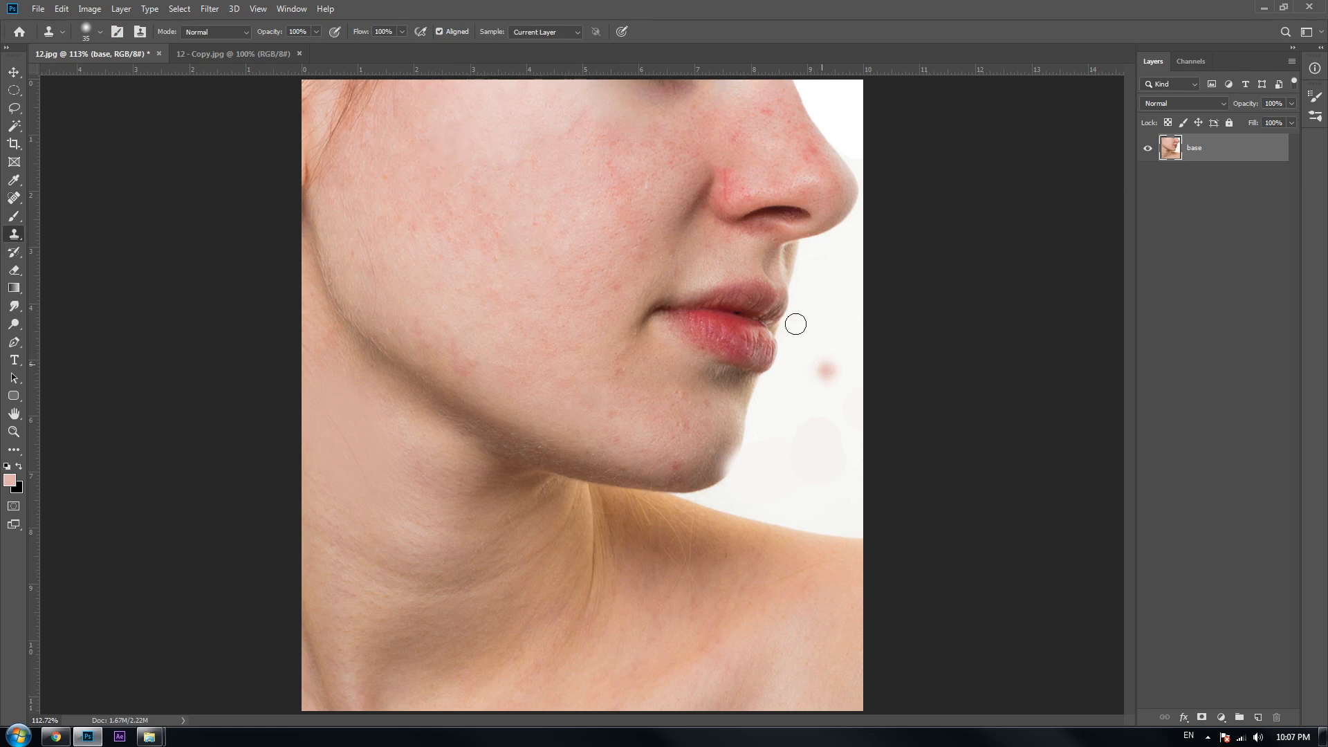
{"action": "left_click", "coordinate": [435, 160], "text": "alt"}
{"action": "left_click", "coordinate": [433, 169]}
- Check the pixel dimensions and resolution of 12.jpg in Image Size without changing them
{"action": "left_click", "coordinate": [90, 9]}
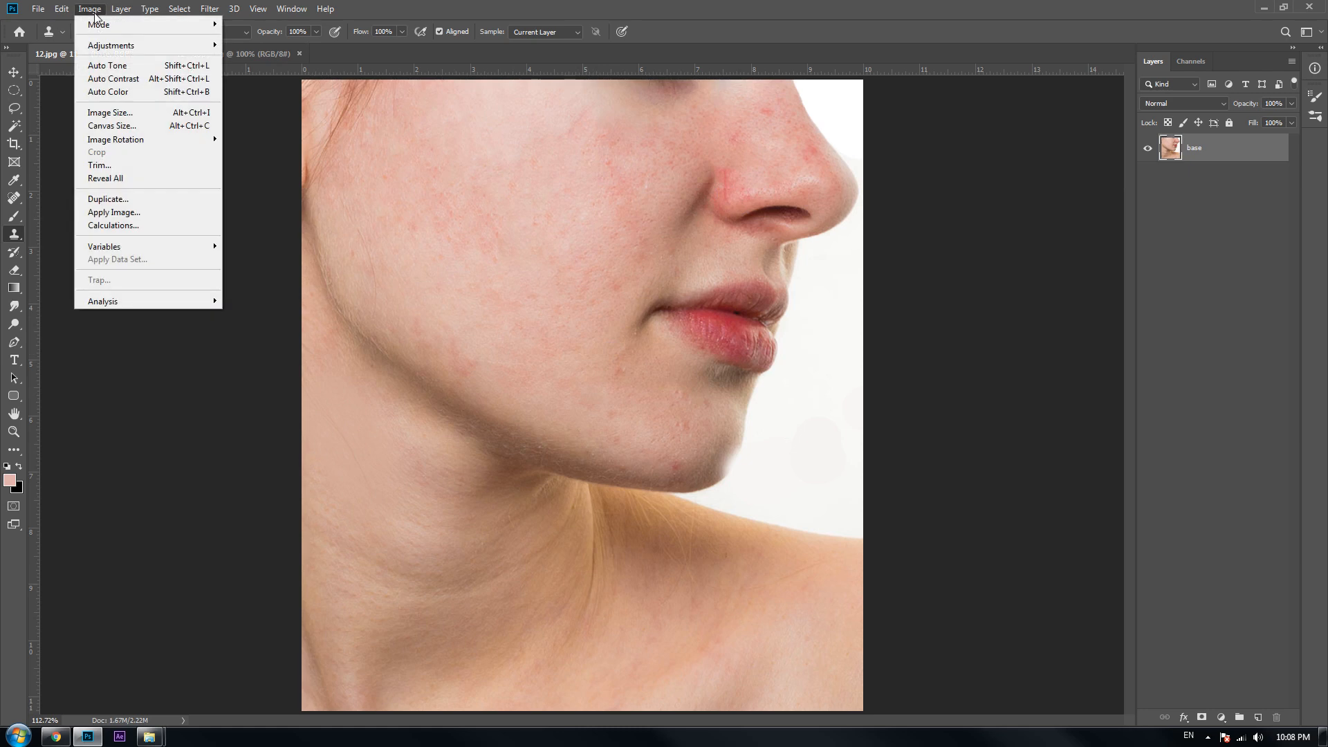
{"action": "left_click", "coordinate": [109, 112]}
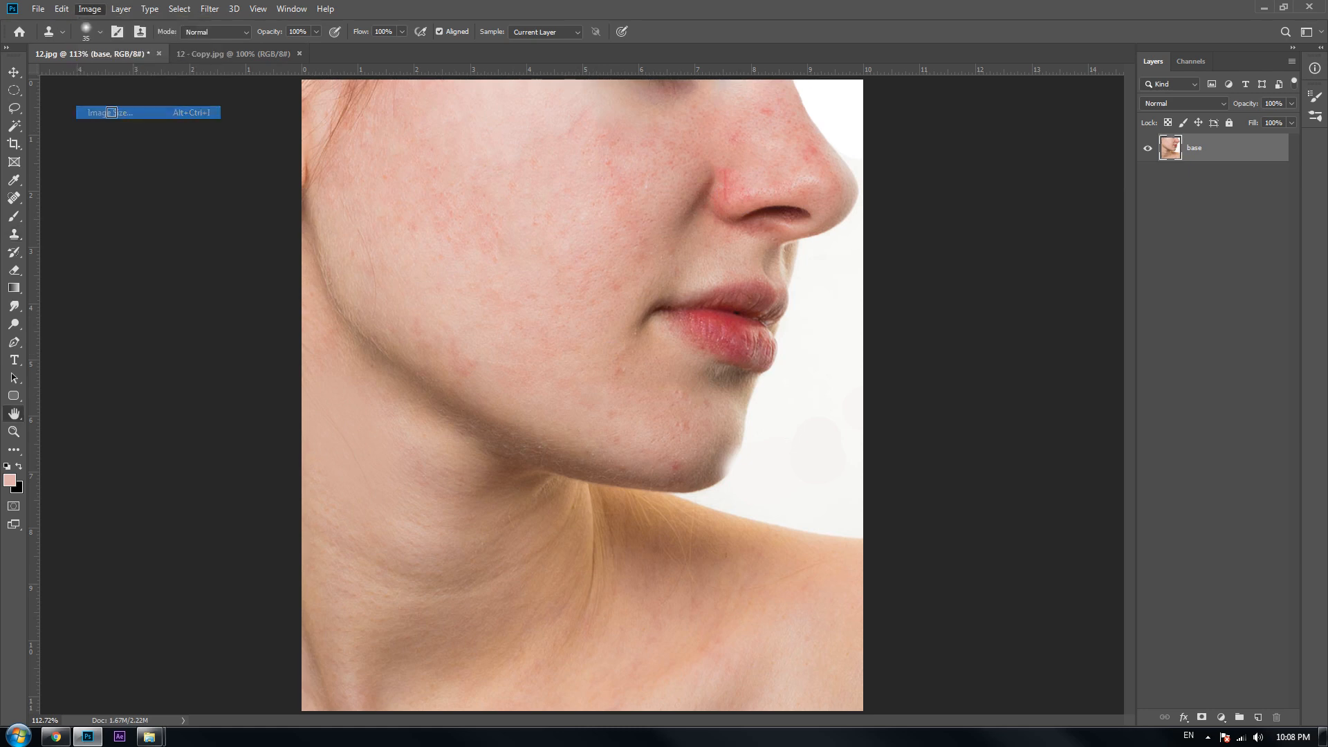
{"action": "left_click_drag", "start_coordinate": [680, 147], "coordinate": [629, 140]}
{"action": "left_click", "coordinate": [702, 221]}
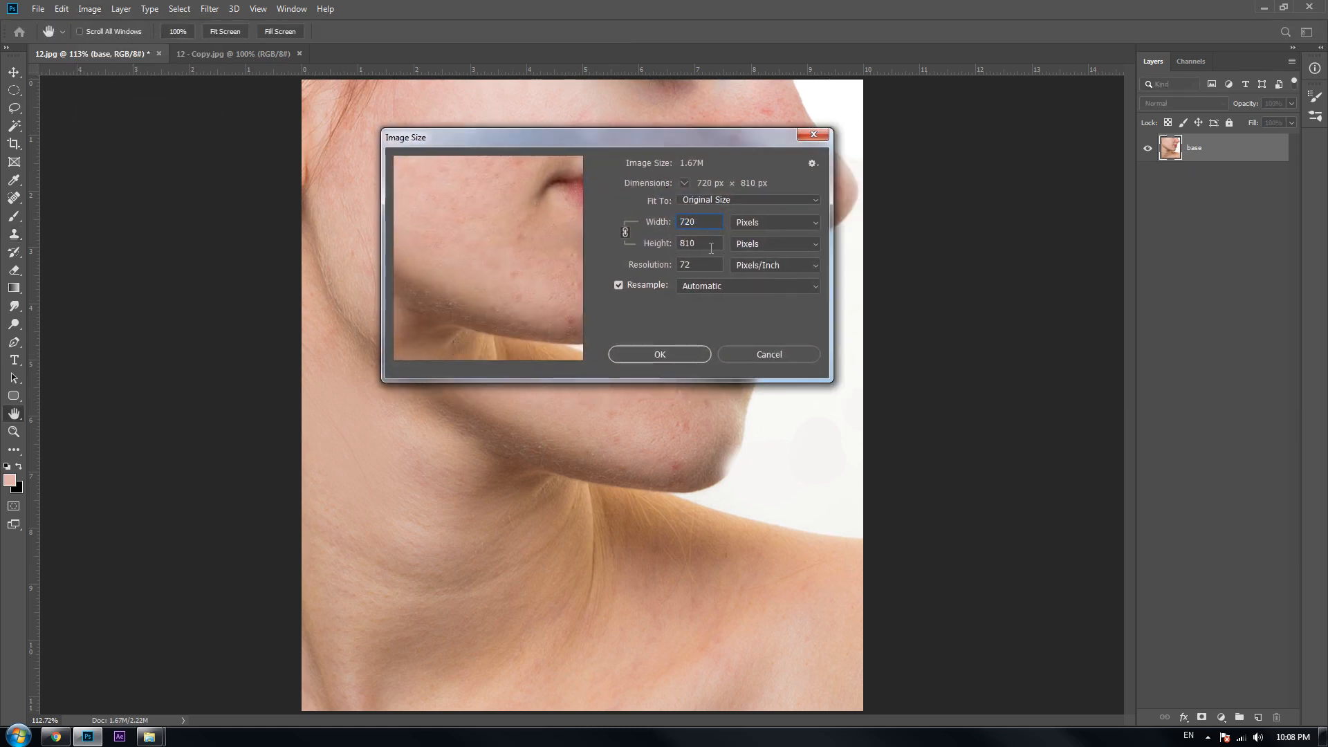
{"action": "key", "text": "Tab"}
{"action": "left_click", "coordinate": [774, 356]}
{"action": "key", "text": "s"}
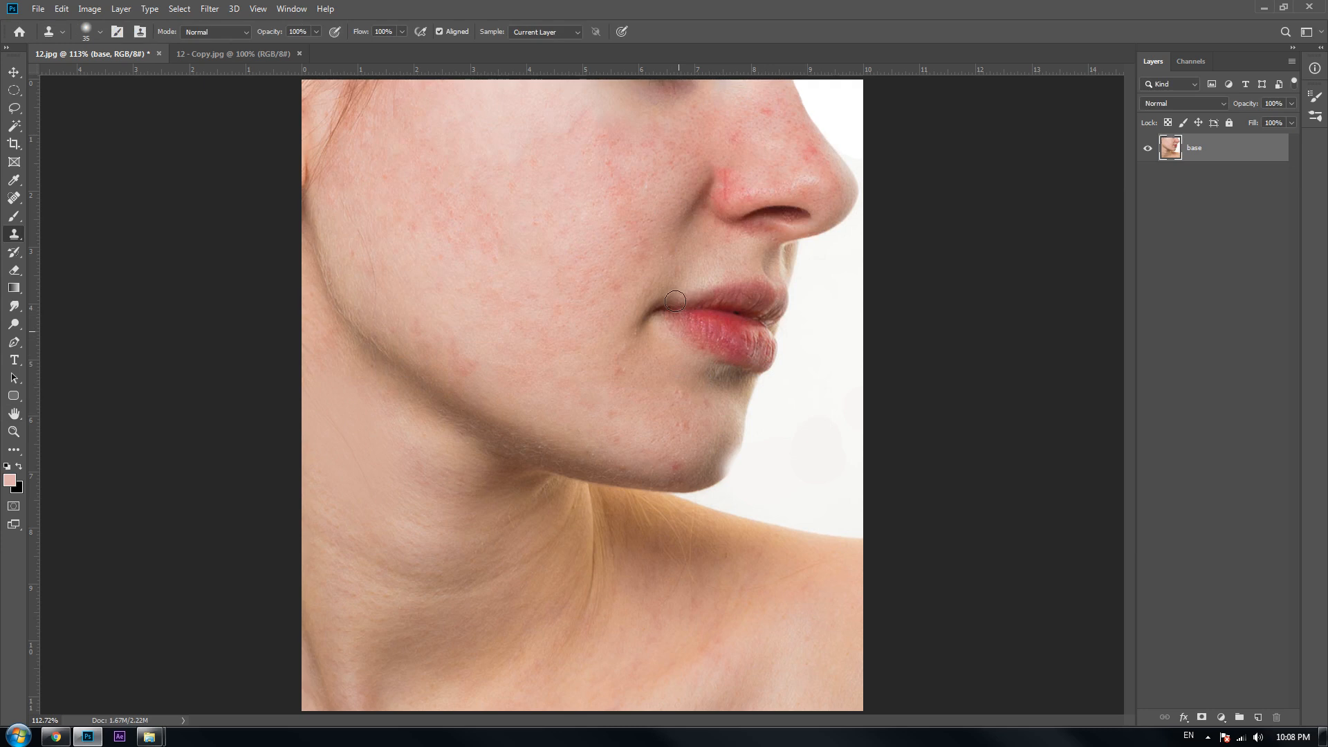
- In the 12 - Copy.jpg document, unlock the background layer and duplicate it twice
{"action": "left_click", "coordinate": [233, 53]}
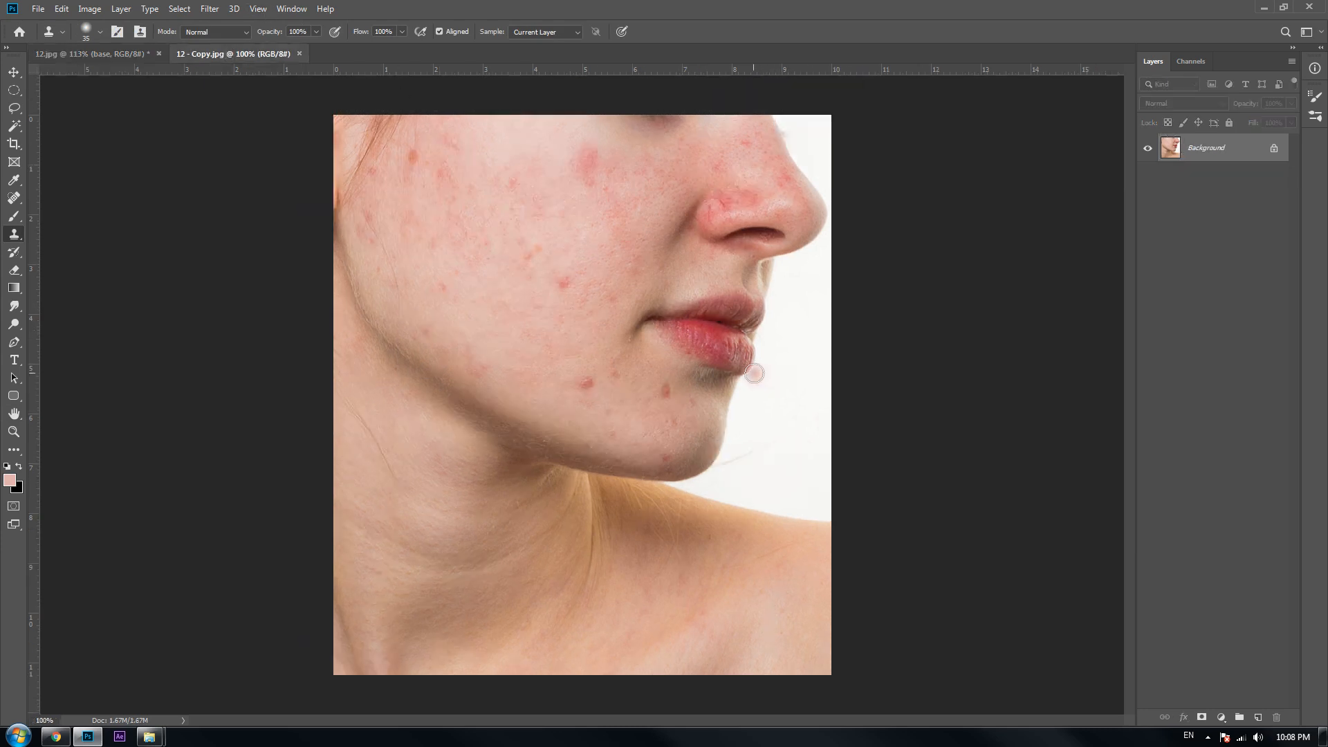
{"action": "key", "text": "v"}
{"action": "left_click", "coordinate": [1273, 150]}
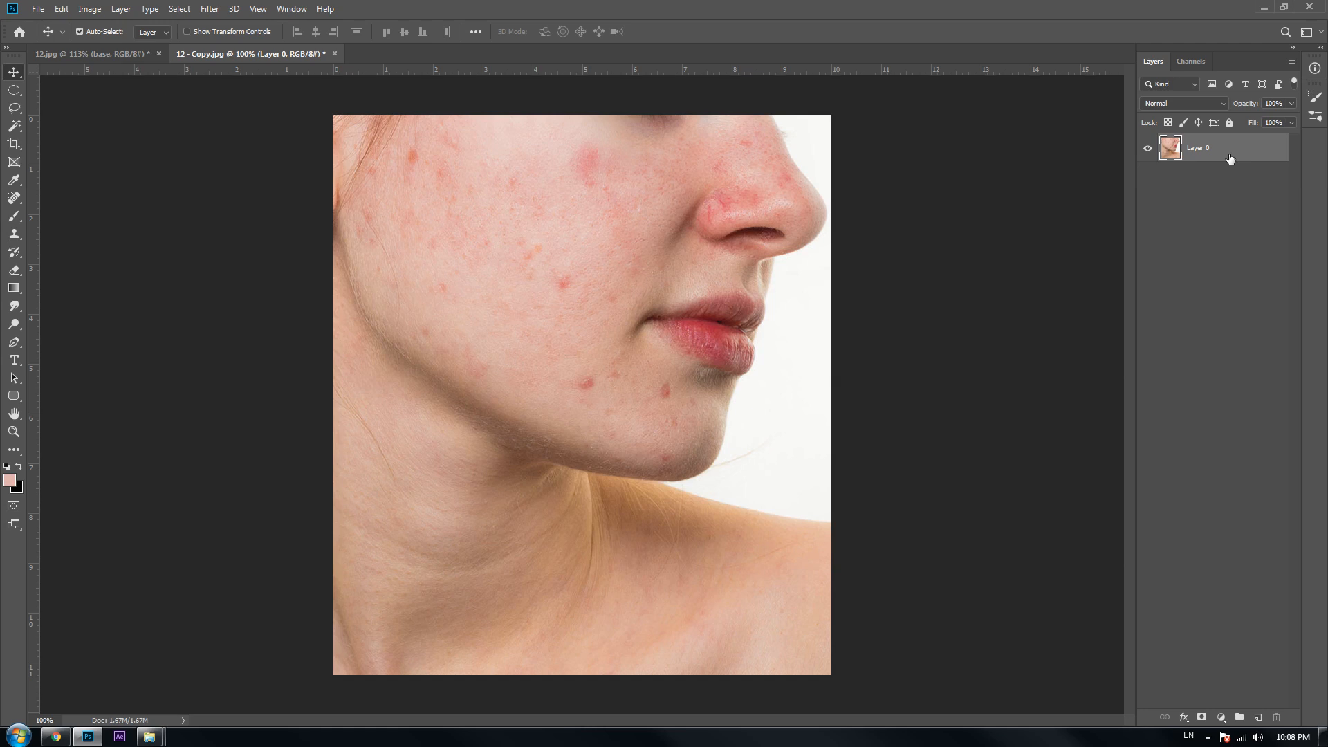
{"action": "key", "text": "ctrl+j"}
{"action": "key", "text": "ctrl+j"}
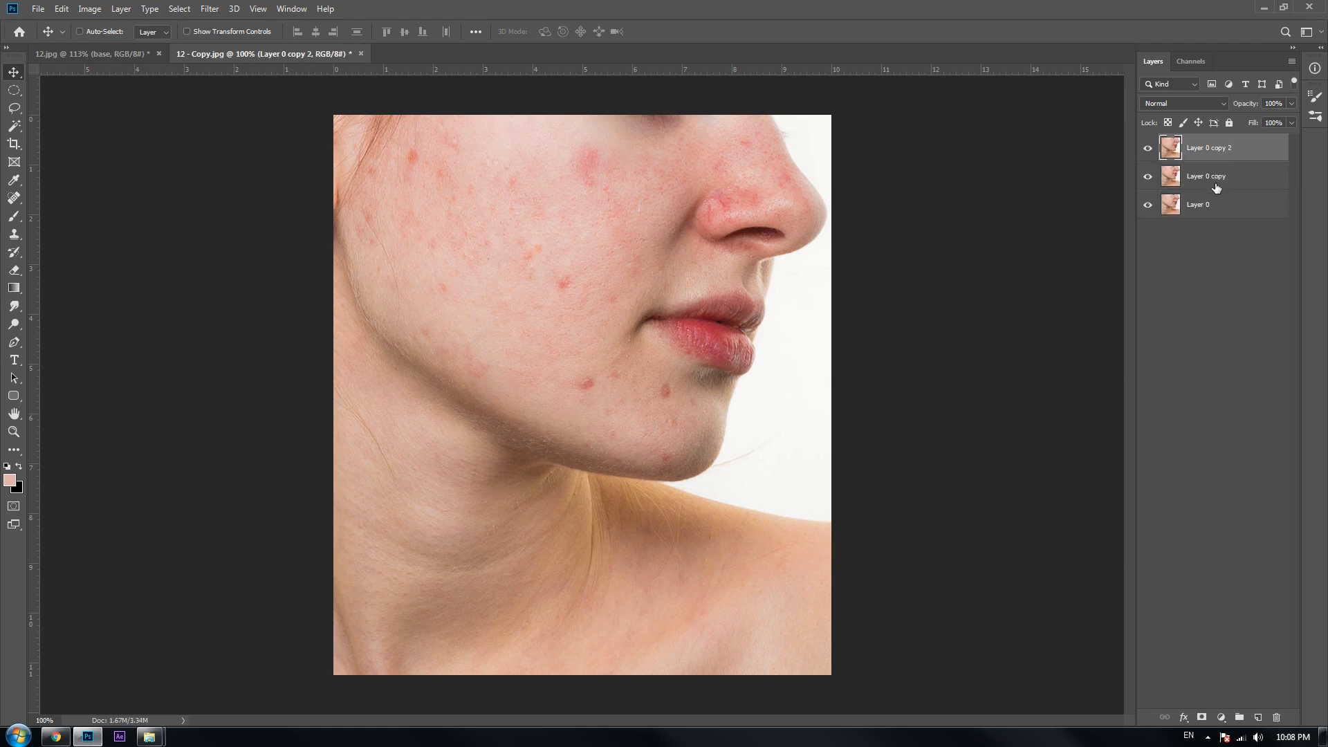
- Rename the three layers, from the uppermost down, as details, blur and base
{"action": "left_click", "coordinate": [1216, 273]}
{"action": "double_click", "coordinate": [1215, 150]}
{"action": "double_click", "coordinate": [1208, 175]}
{"action": "type", "text": "blu"}
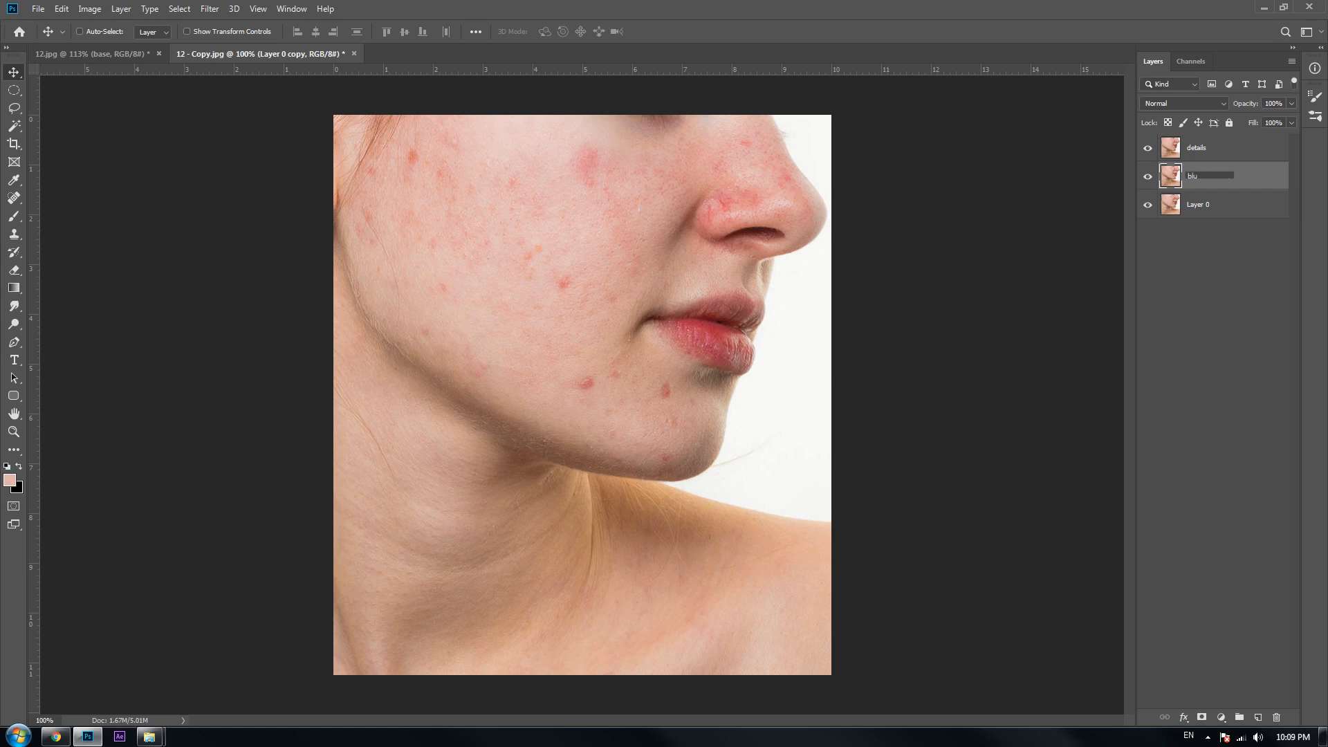
{"action": "type", "text": "r"}
{"action": "key", "text": "Return"}
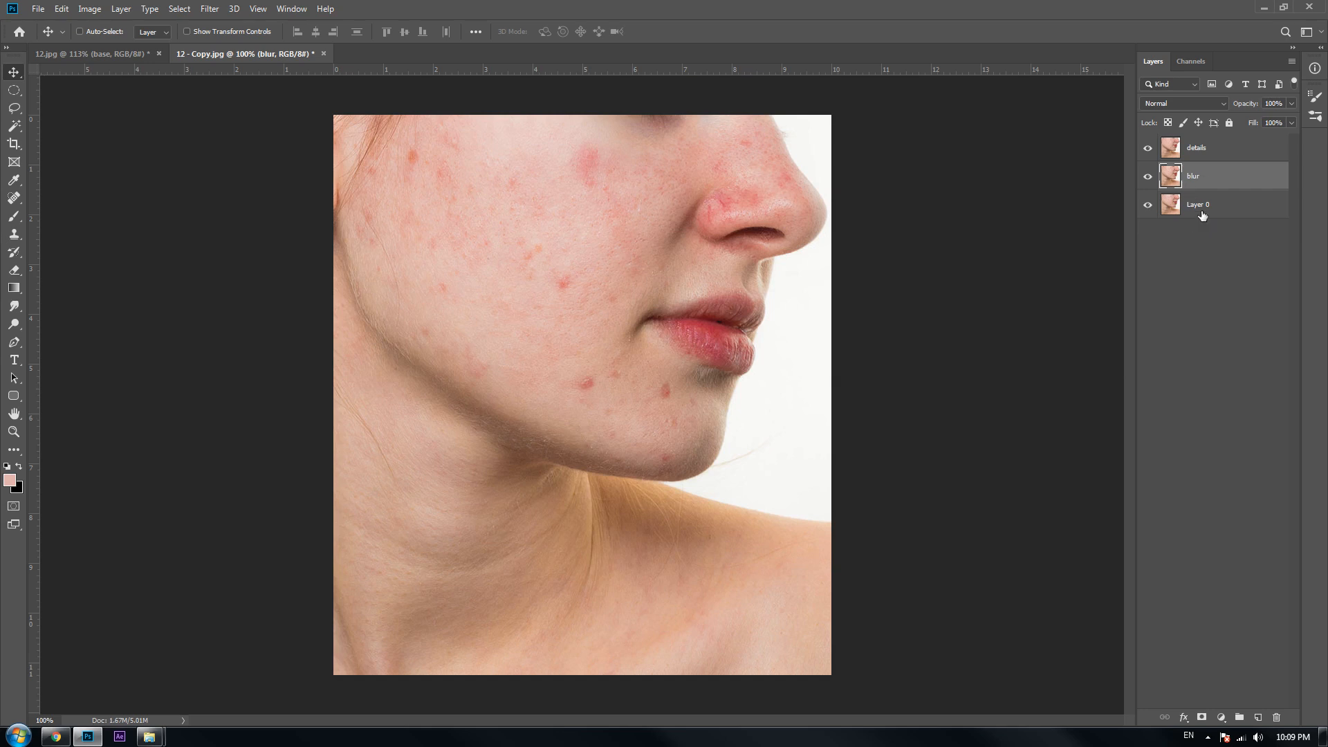
{"action": "double_click", "coordinate": [1199, 205]}
{"action": "type", "text": "base"}
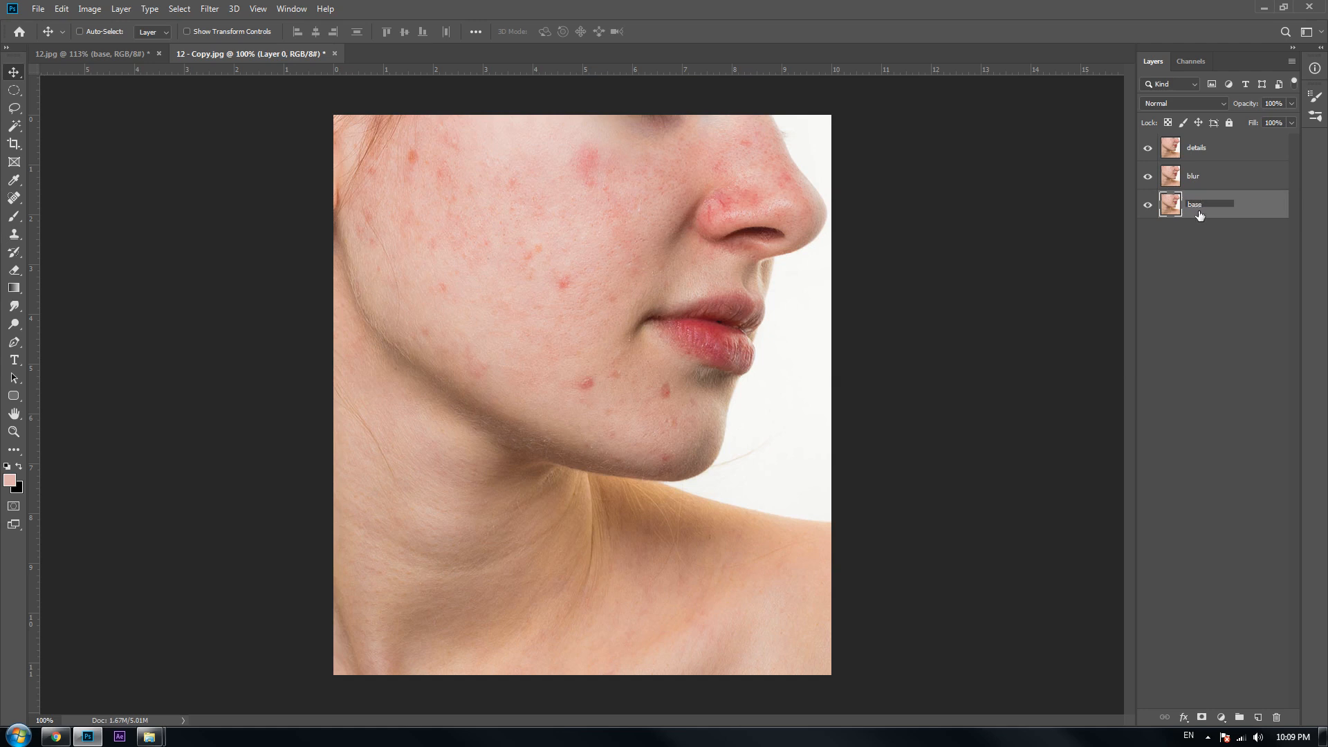
{"action": "left_click", "coordinate": [1209, 264]}
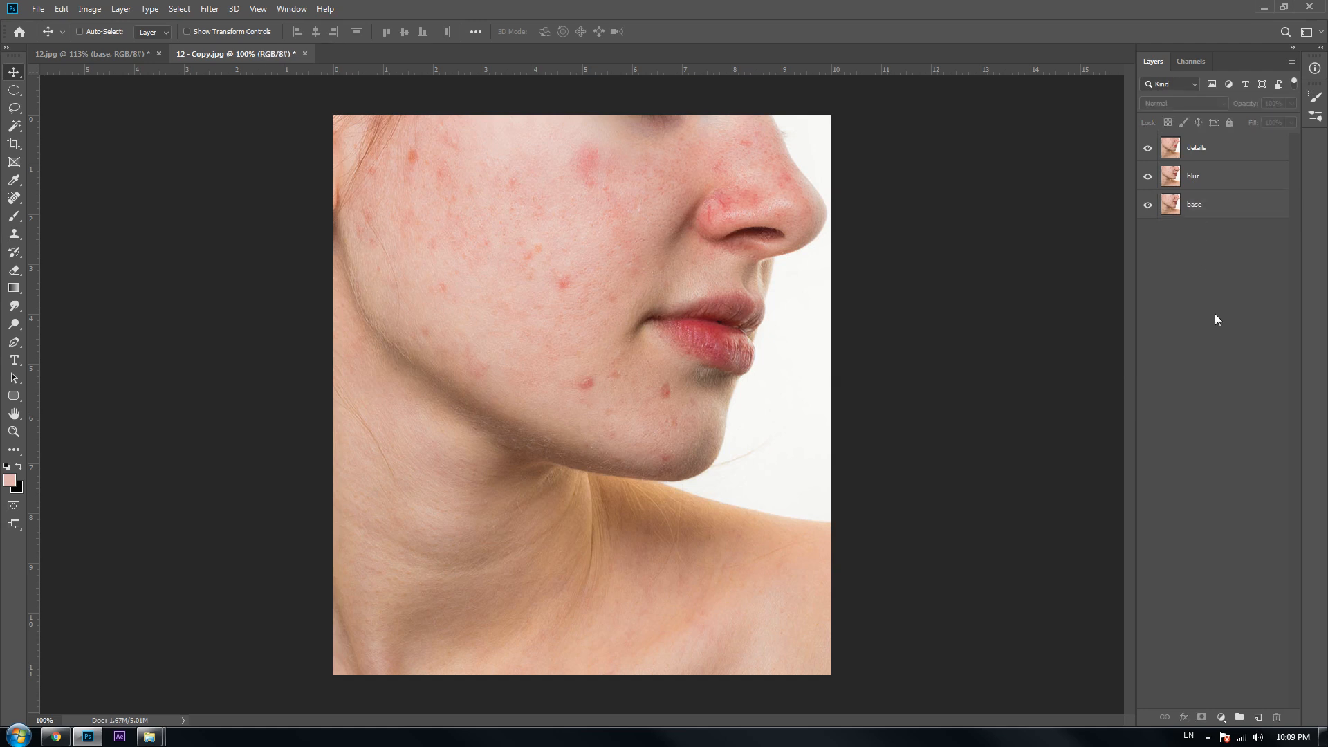
- Hide the details layer and apply a Gaussian Blur to the blur layer, strong enough to soften the skin texture
{"action": "left_click", "coordinate": [1149, 148]}
{"action": "left_click", "coordinate": [1228, 152]}
{"action": "left_click", "coordinate": [1209, 178]}
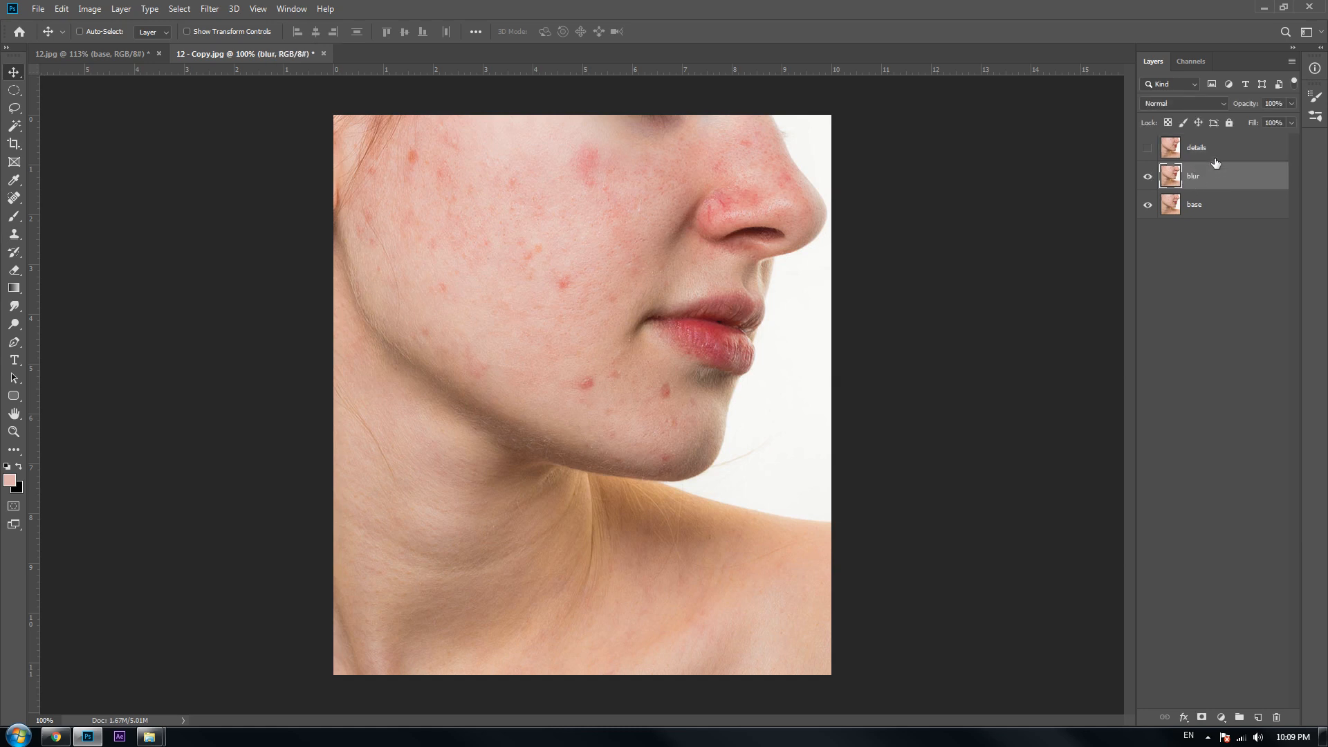
{"action": "left_click", "coordinate": [1150, 150]}
{"action": "left_click", "coordinate": [205, 12]}
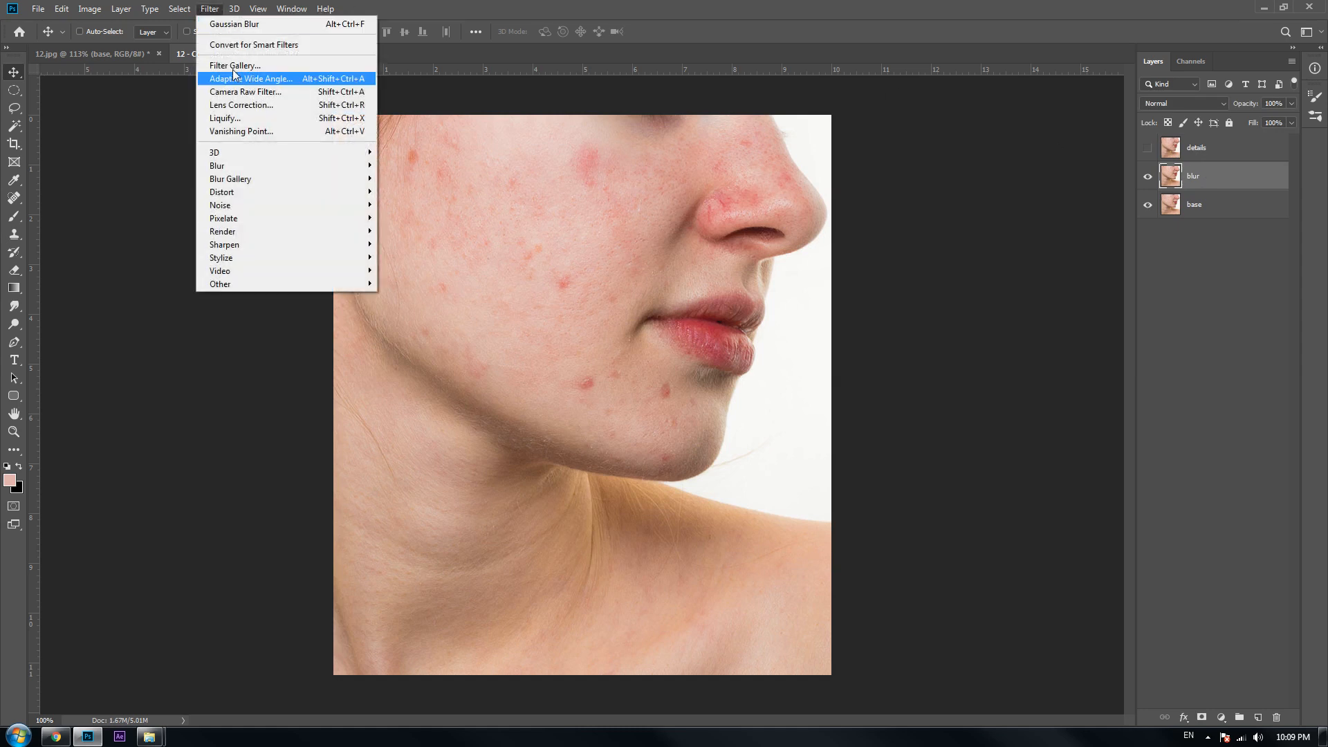
{"action": "mouse_move", "coordinate": [292, 166]}
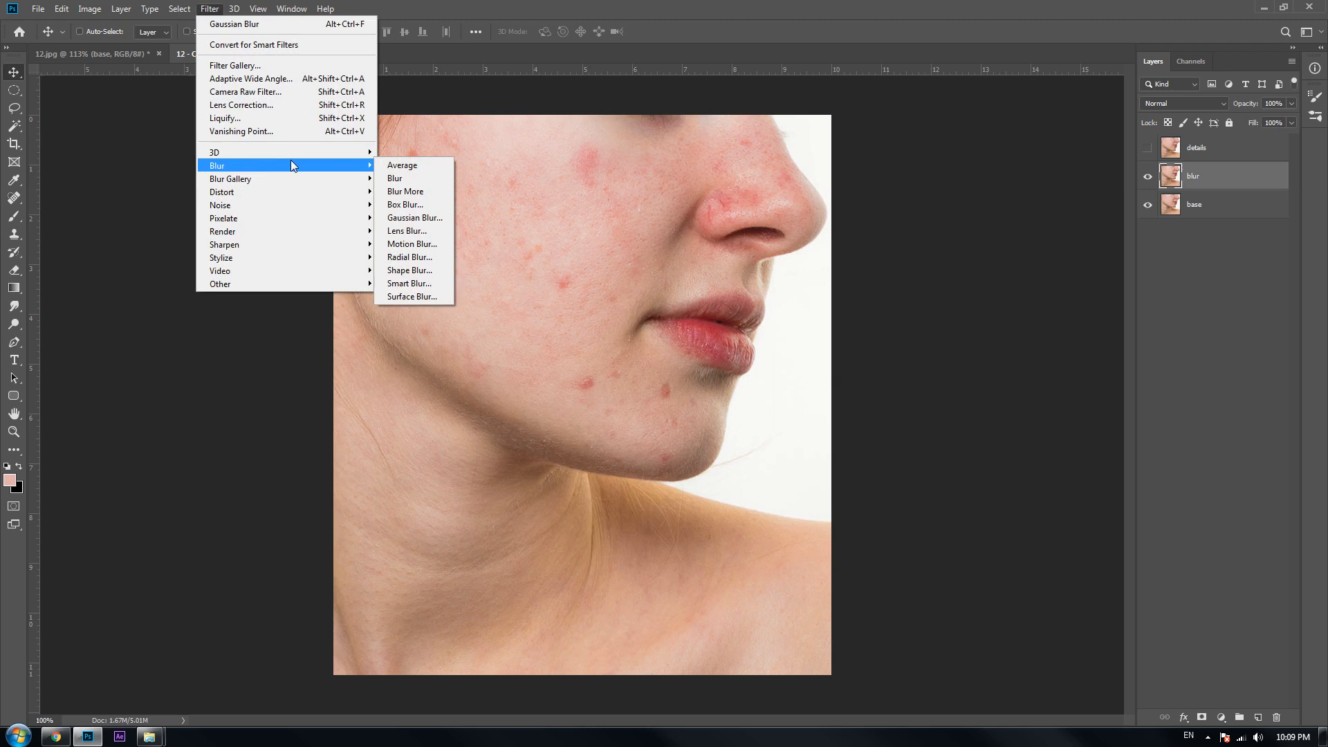
{"action": "left_click", "coordinate": [414, 217]}
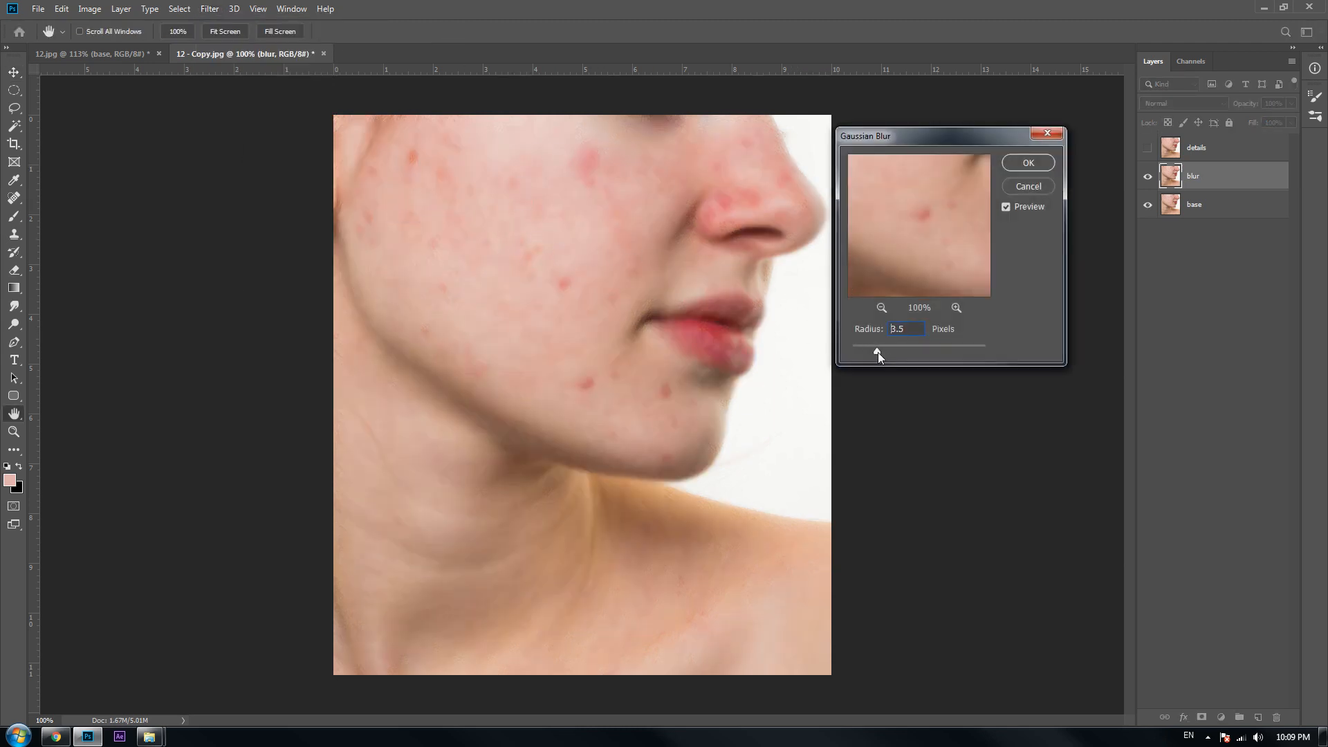
{"action": "left_click_drag", "start_coordinate": [882, 351], "coordinate": [881, 352]}
{"action": "left_click", "coordinate": [1017, 169]}
- Make the details layer visible again and select it, keeping its blend mode at Normal
{"action": "left_click", "coordinate": [1206, 220]}
{"action": "left_click", "coordinate": [1147, 148]}
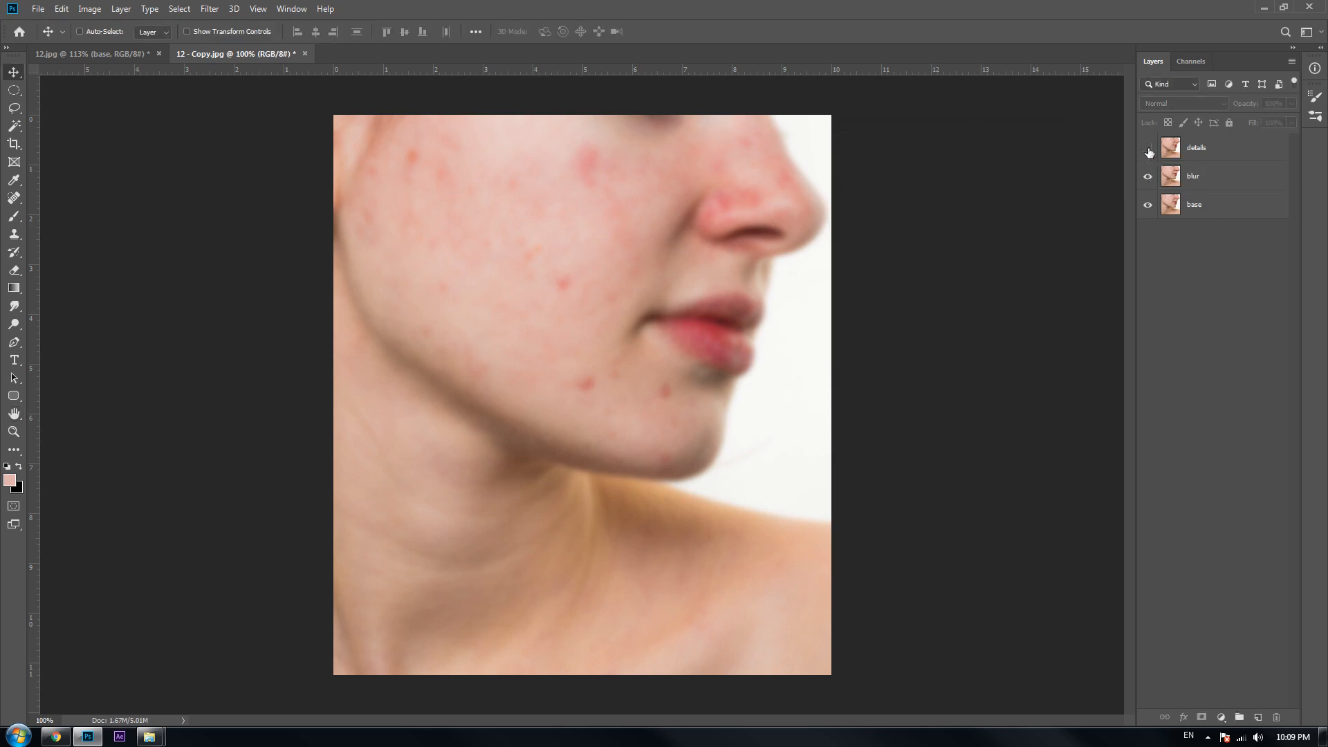
{"action": "left_click", "coordinate": [1186, 154]}
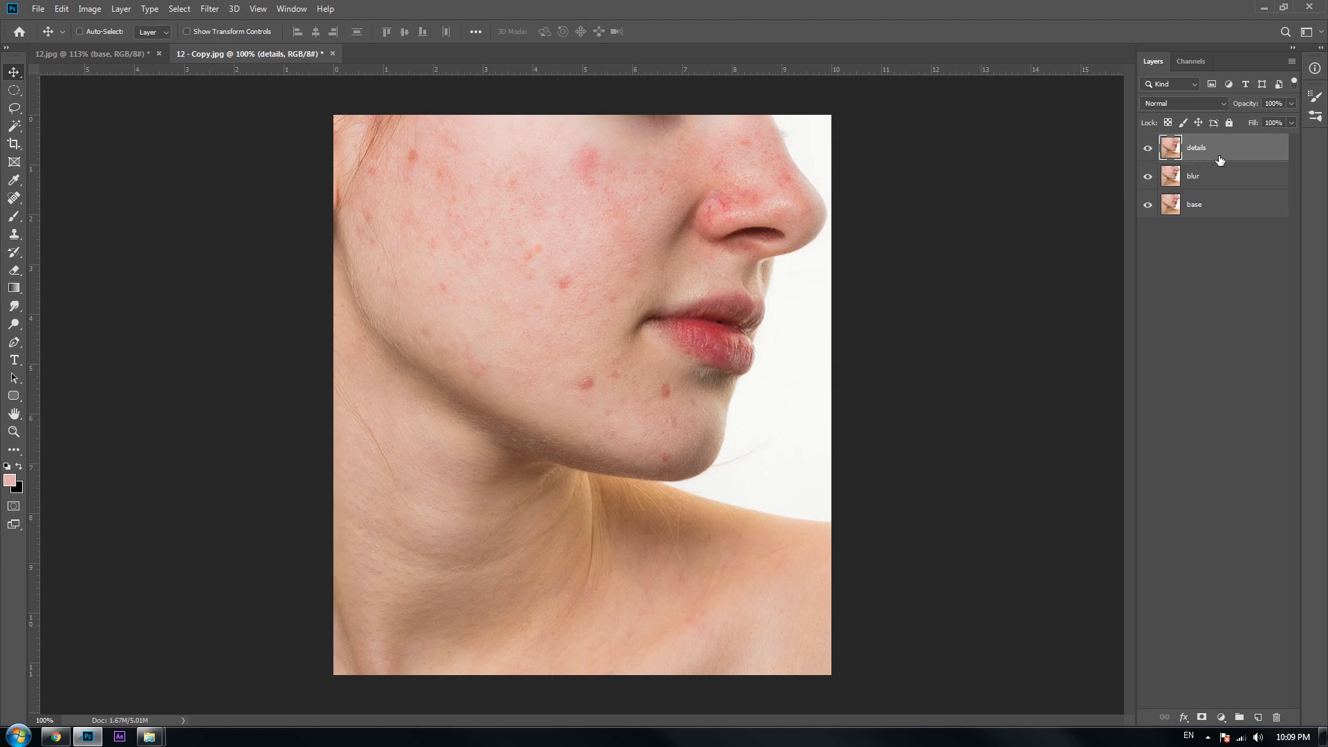
{"action": "left_click", "coordinate": [1157, 102]}
{"action": "left_click", "coordinate": [1157, 102]}
- Start Apply Image on the details layer and choose blur as the source layer
{"action": "left_click", "coordinate": [84, 8]}
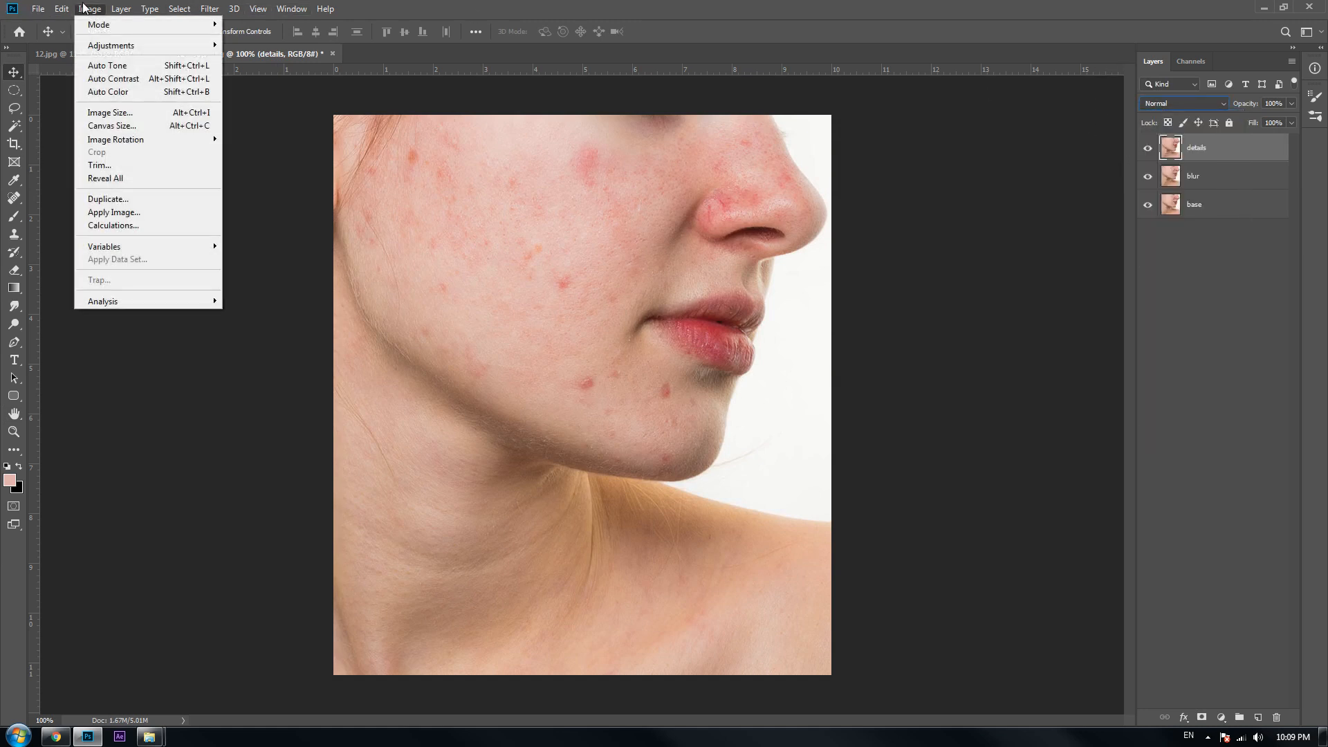
{"action": "left_click", "coordinate": [131, 211]}
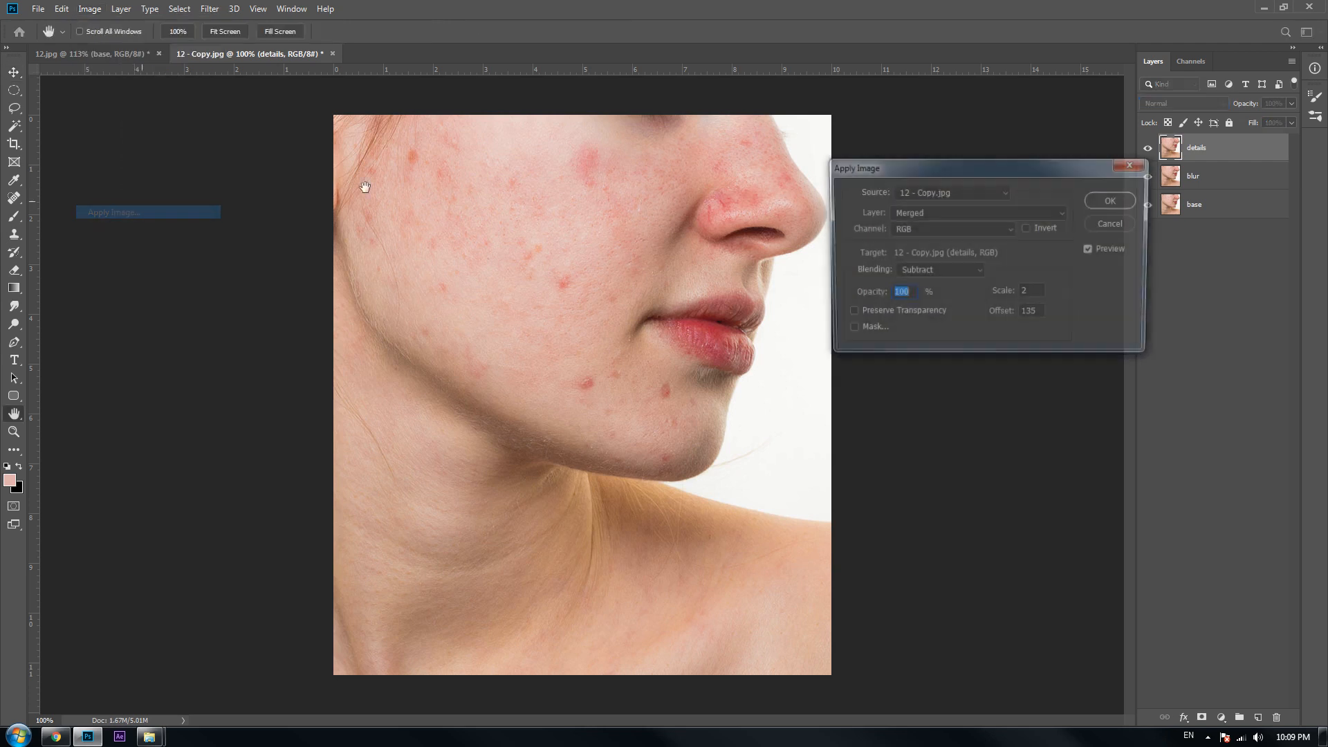
{"action": "left_click", "coordinate": [930, 217]}
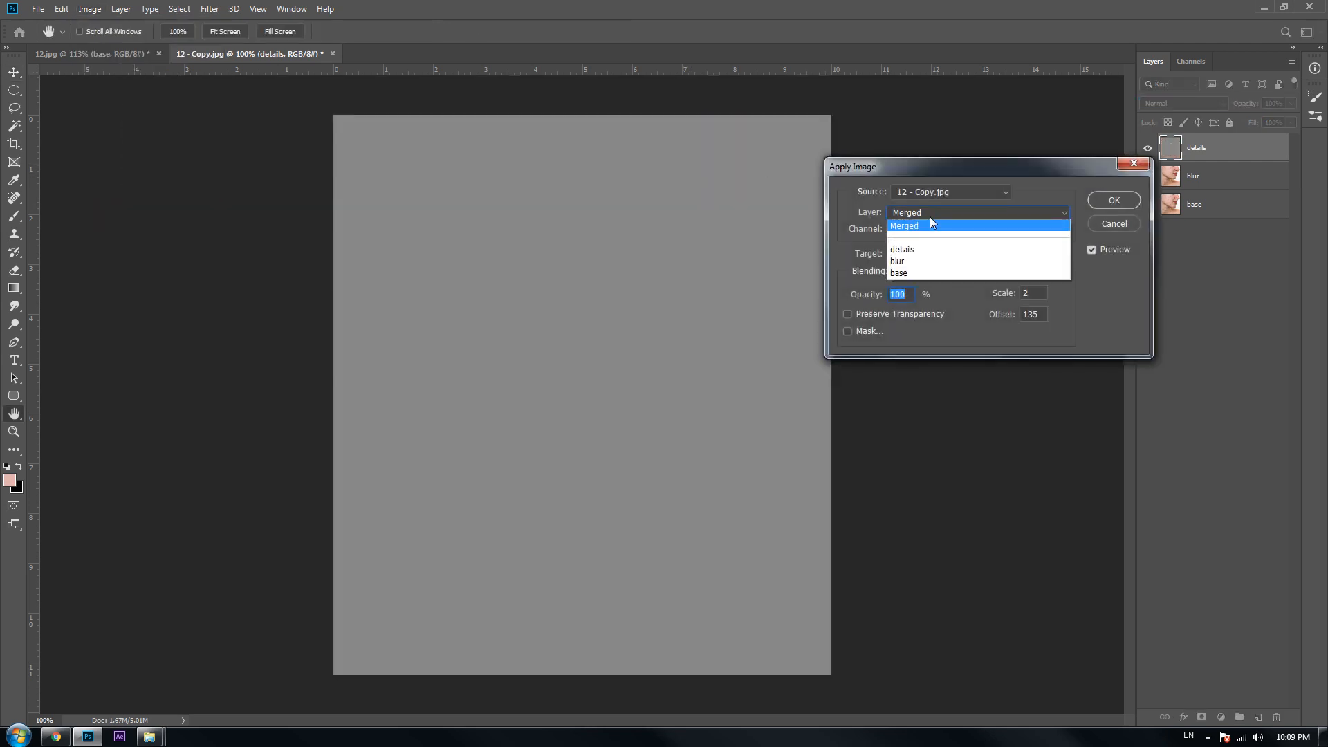
{"action": "left_click", "coordinate": [941, 169]}
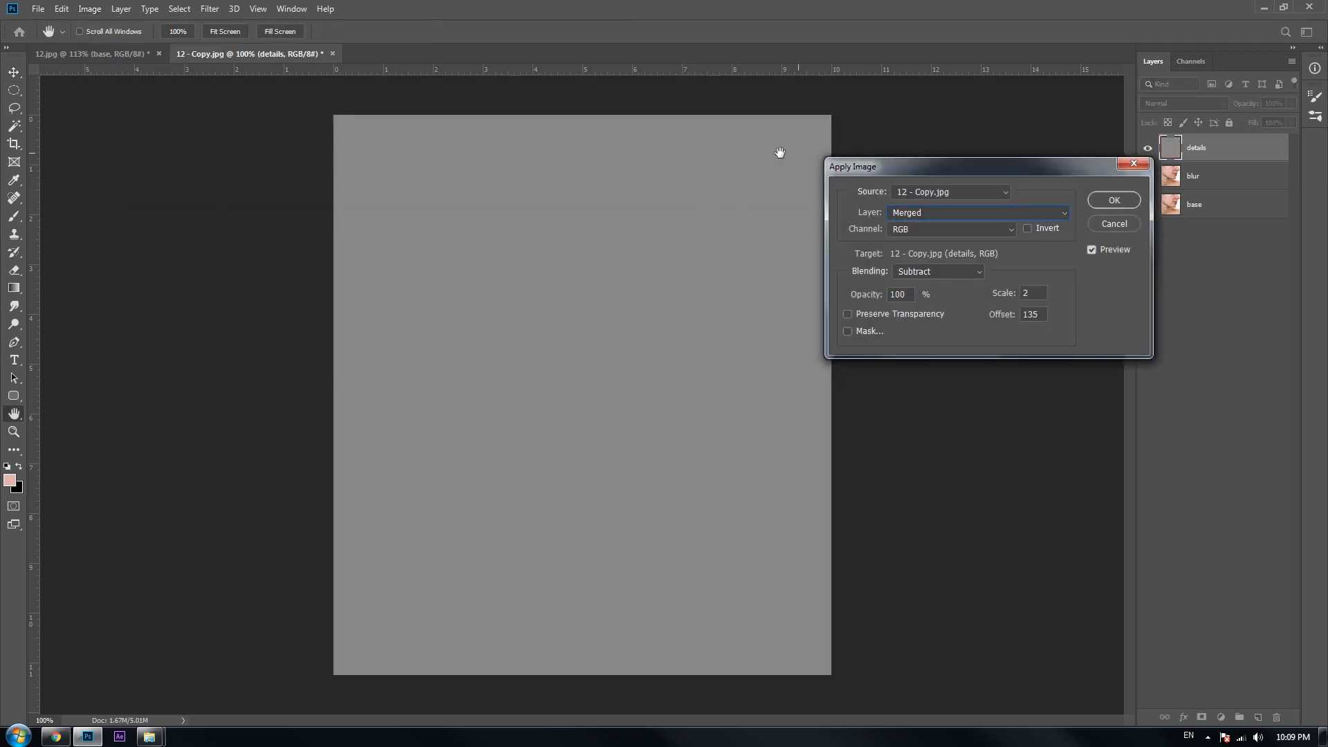
{"action": "left_click_drag", "start_coordinate": [964, 174], "coordinate": [590, 140]}
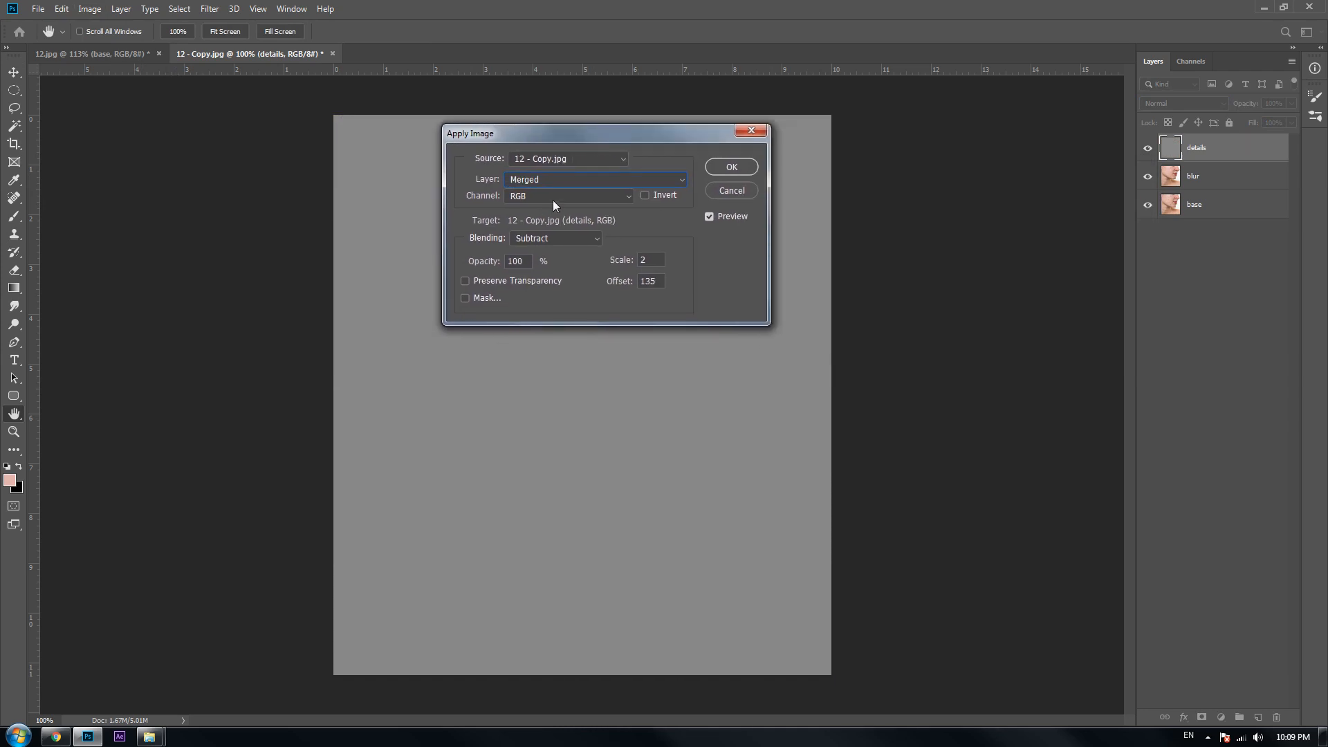
{"action": "left_click", "coordinate": [553, 183]}
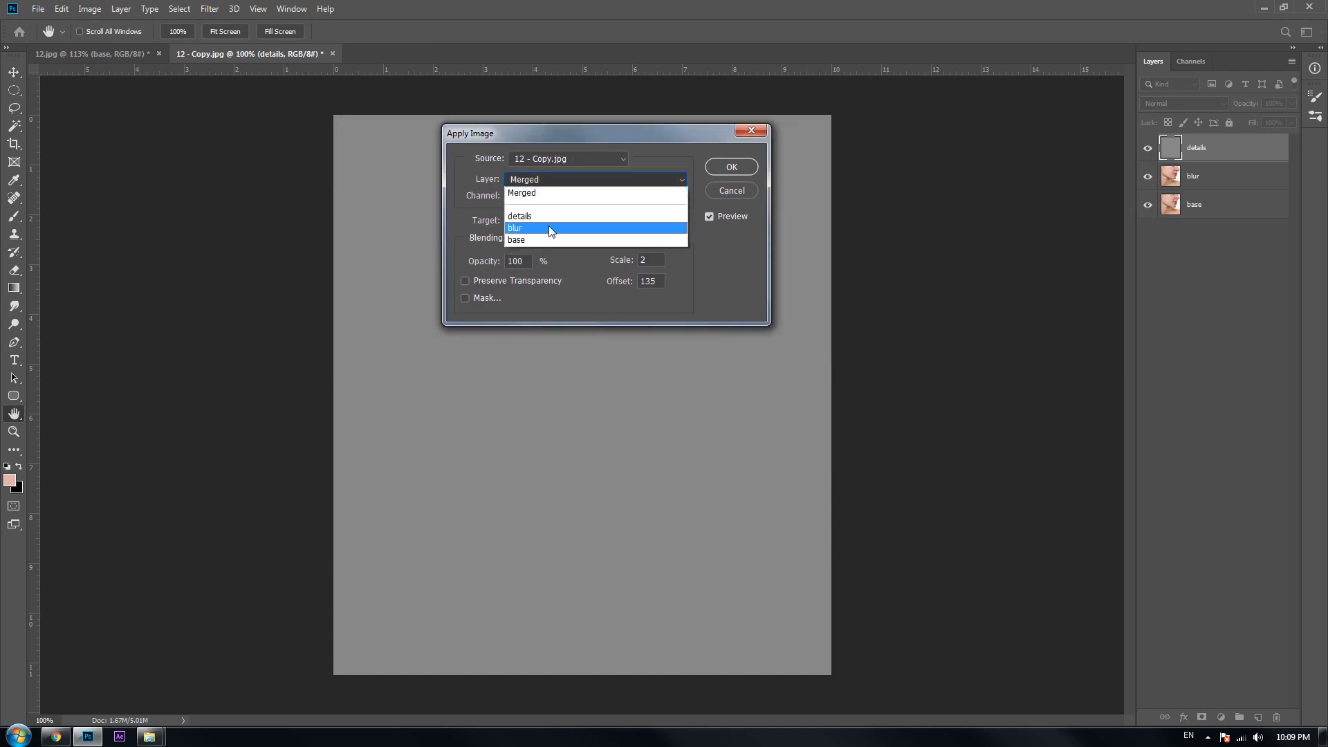
{"action": "left_click", "coordinate": [595, 229]}
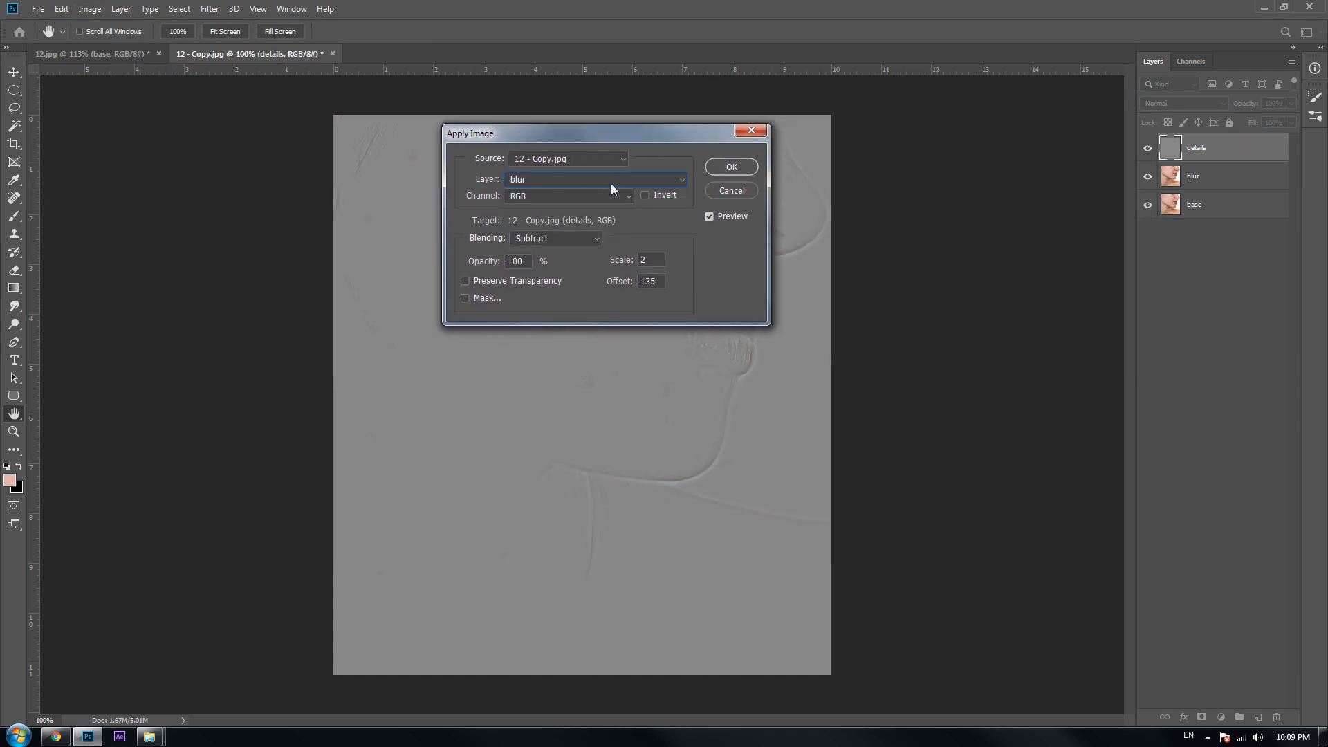
- Apply the blur layer with Subtract blending, opacity 100%, scale 2 and offset 135
{"action": "left_click", "coordinate": [592, 239]}
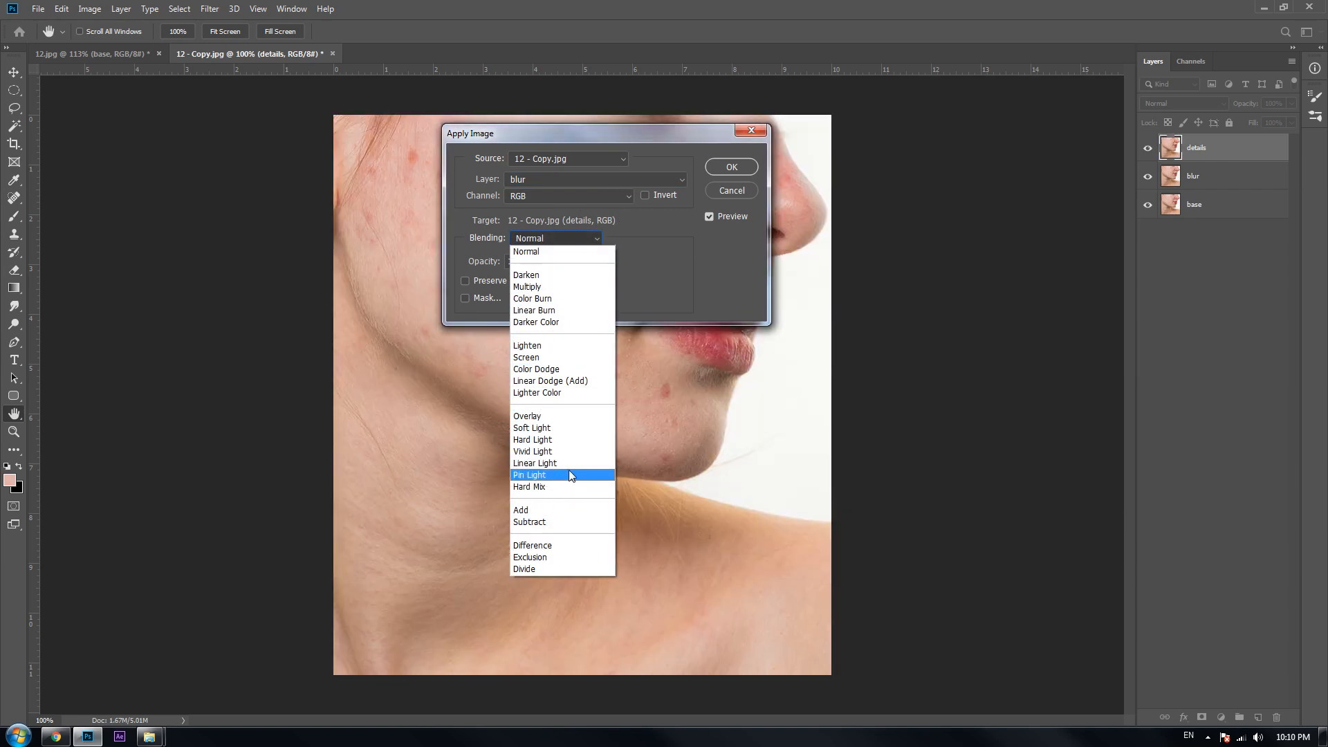
{"action": "left_click", "coordinate": [532, 524]}
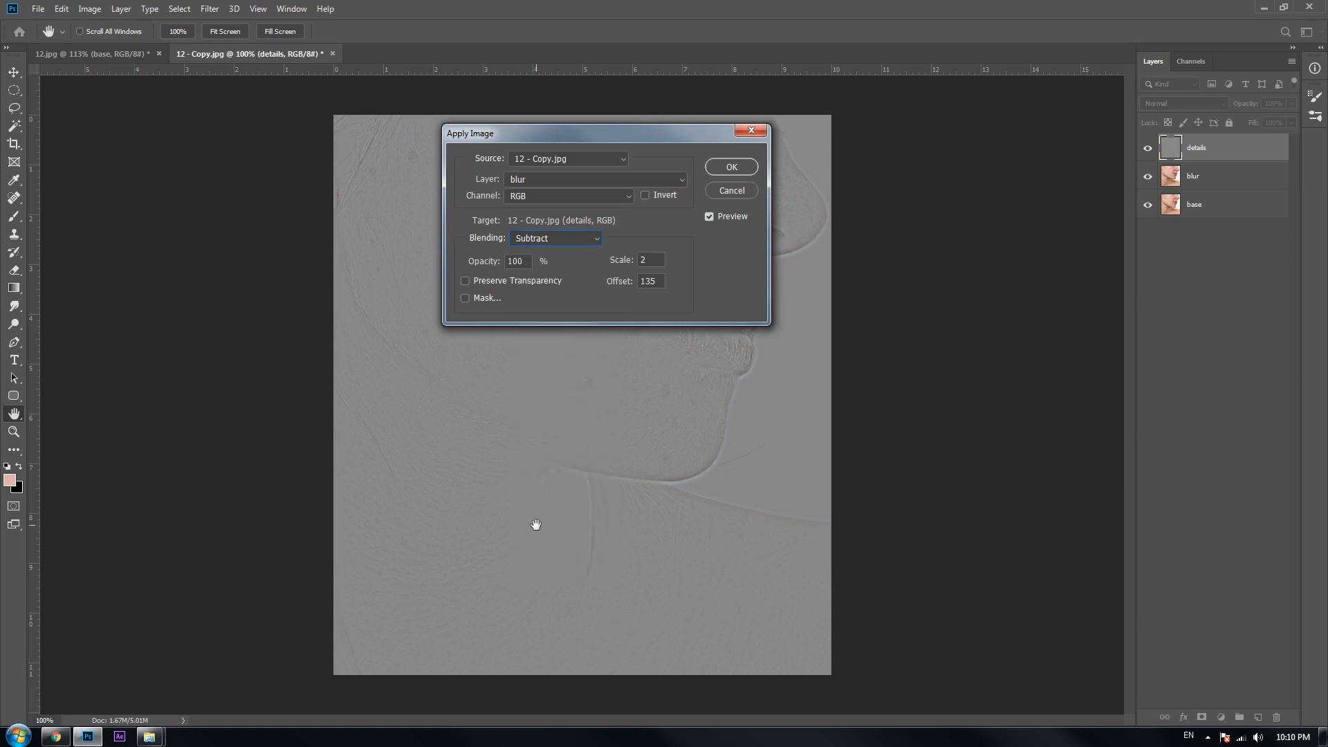
{"action": "double_click", "coordinate": [526, 262]}
{"action": "double_click", "coordinate": [648, 264]}
{"action": "left_click", "coordinate": [735, 169]}
{"action": "key", "text": "v"}
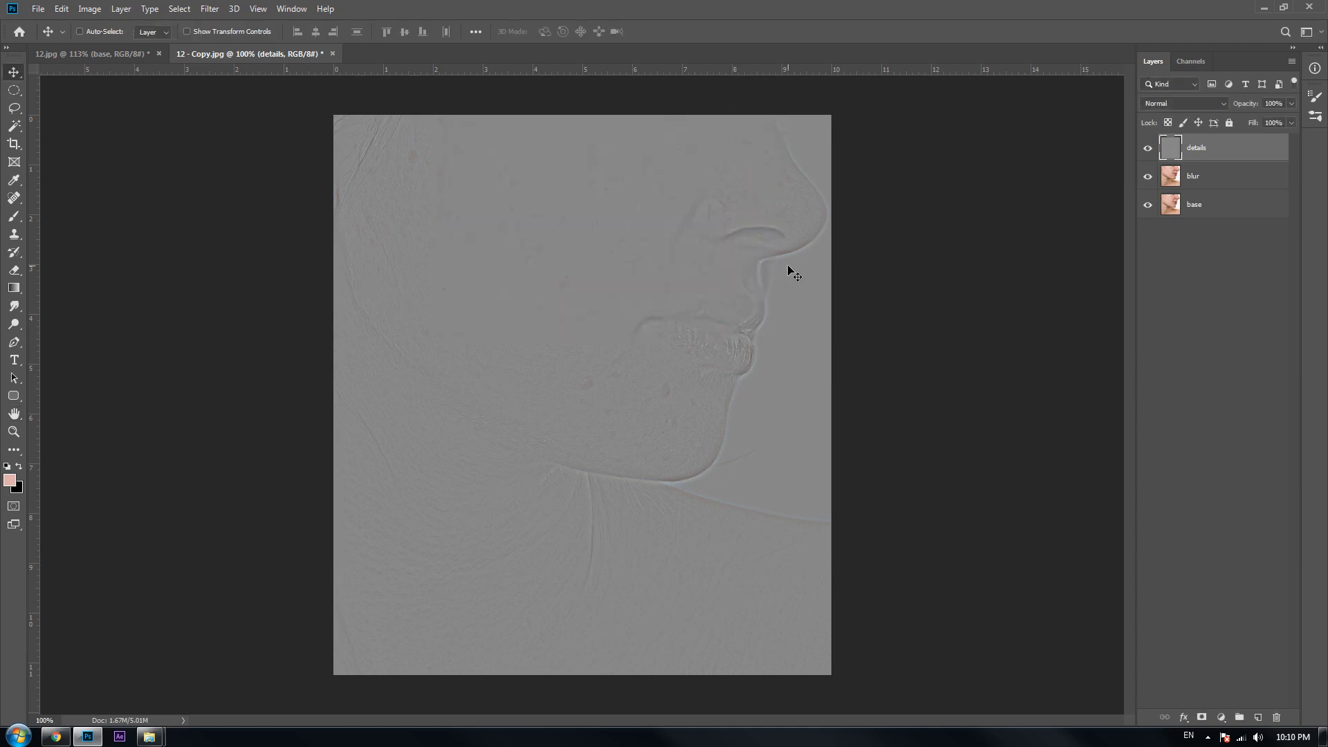
- With the Brush tool, sample nearby grey and paint over the blemish below the lips on the details layer
{"action": "key", "text": "ctrl+plus"}
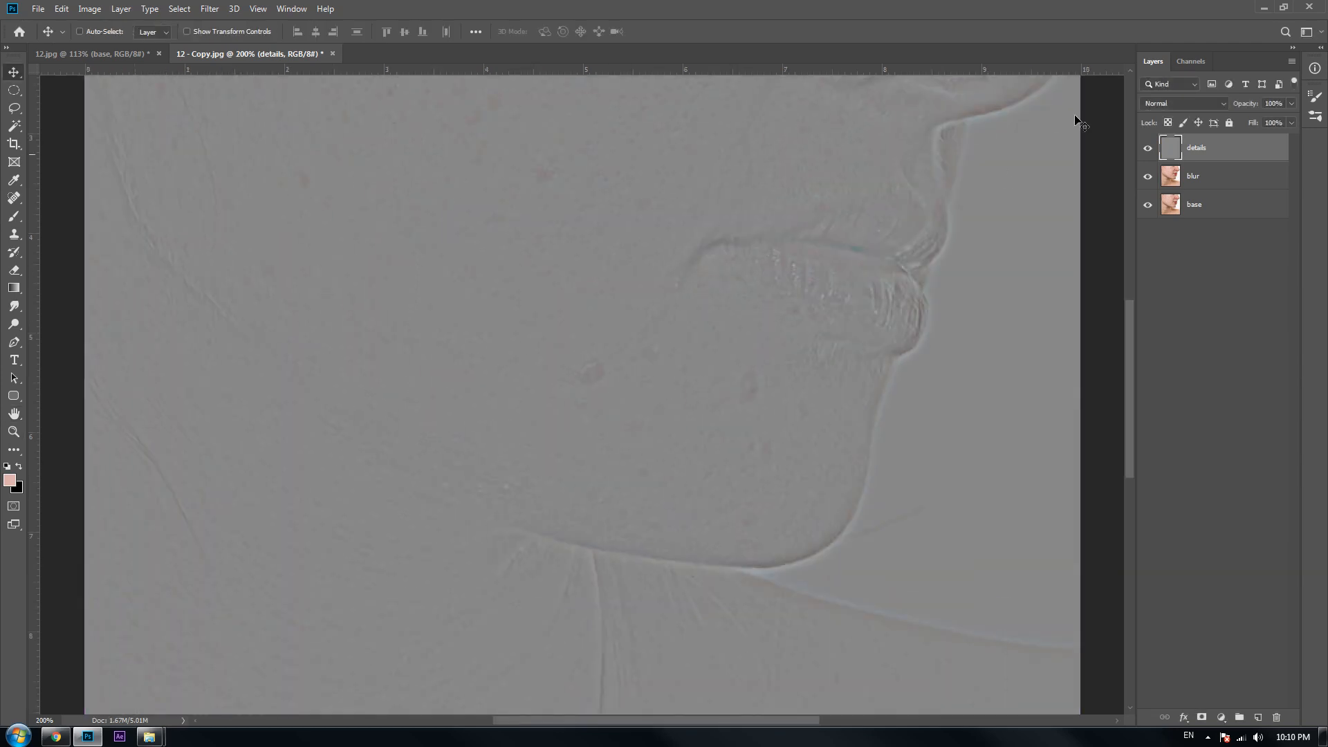
{"action": "key", "text": "b"}
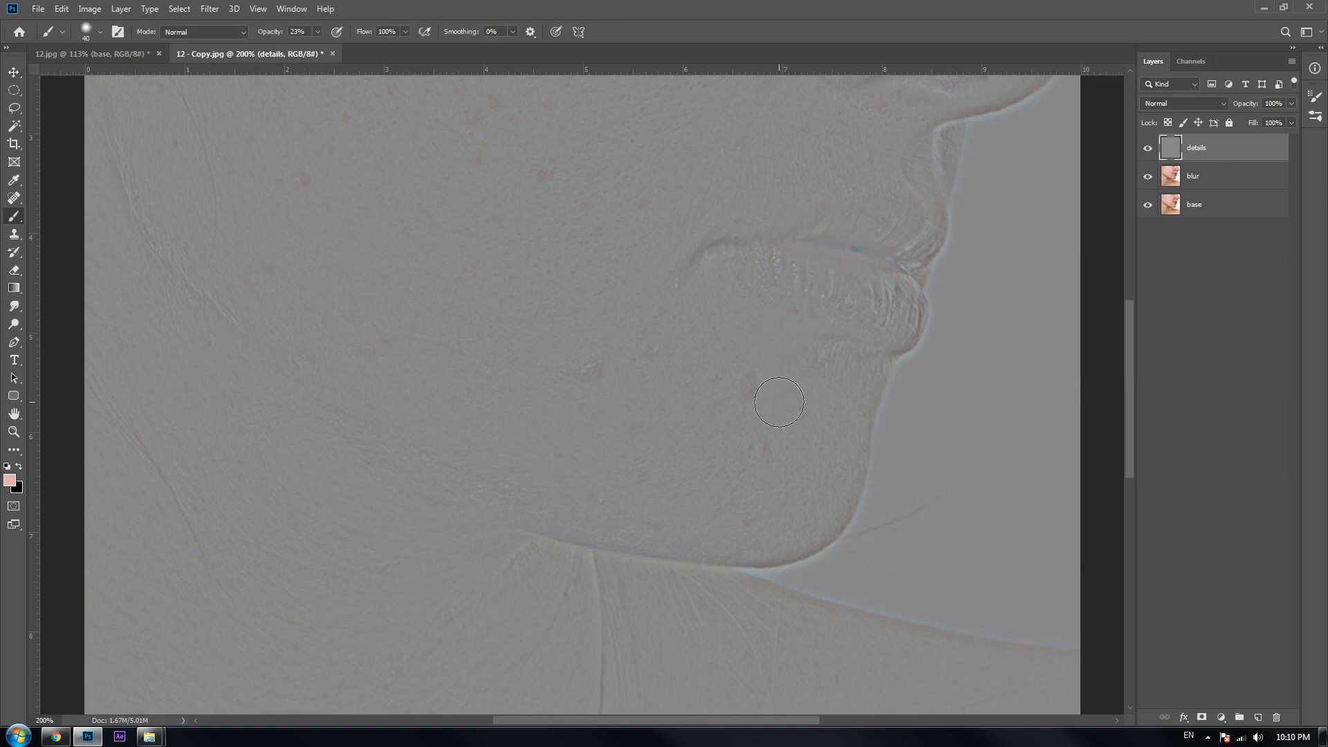
{"action": "left_click", "coordinate": [782, 392], "text": "alt"}
{"action": "left_click", "coordinate": [748, 388]}
{"action": "left_click_drag", "start_coordinate": [269, 32], "coordinate": [273, 32]}
{"action": "left_click", "coordinate": [782, 411], "text": "alt"}
{"action": "mouse_move", "coordinate": [771, 408]}
{"action": "left_mouse_down"}
{"action": "mouse_move", "coordinate": [744, 393]}
{"action": "mouse_move", "coordinate": [754, 375]}
{"action": "left_mouse_up"}
- Set the brush opacity to 38%, adjust its hardness, and paint sampled grey over the chin's rough texture
{"action": "left_click_drag", "start_coordinate": [263, 31], "coordinate": [269, 32]}
{"action": "left_click", "coordinate": [767, 418], "text": "alt"}
{"action": "mouse_move", "coordinate": [757, 406]}
{"action": "left_mouse_down"}
{"action": "mouse_move", "coordinate": [768, 479]}
{"action": "mouse_move", "coordinate": [779, 427]}
{"action": "mouse_move", "coordinate": [740, 455]}
{"action": "left_mouse_up"}
{"action": "left_click", "coordinate": [102, 30]}
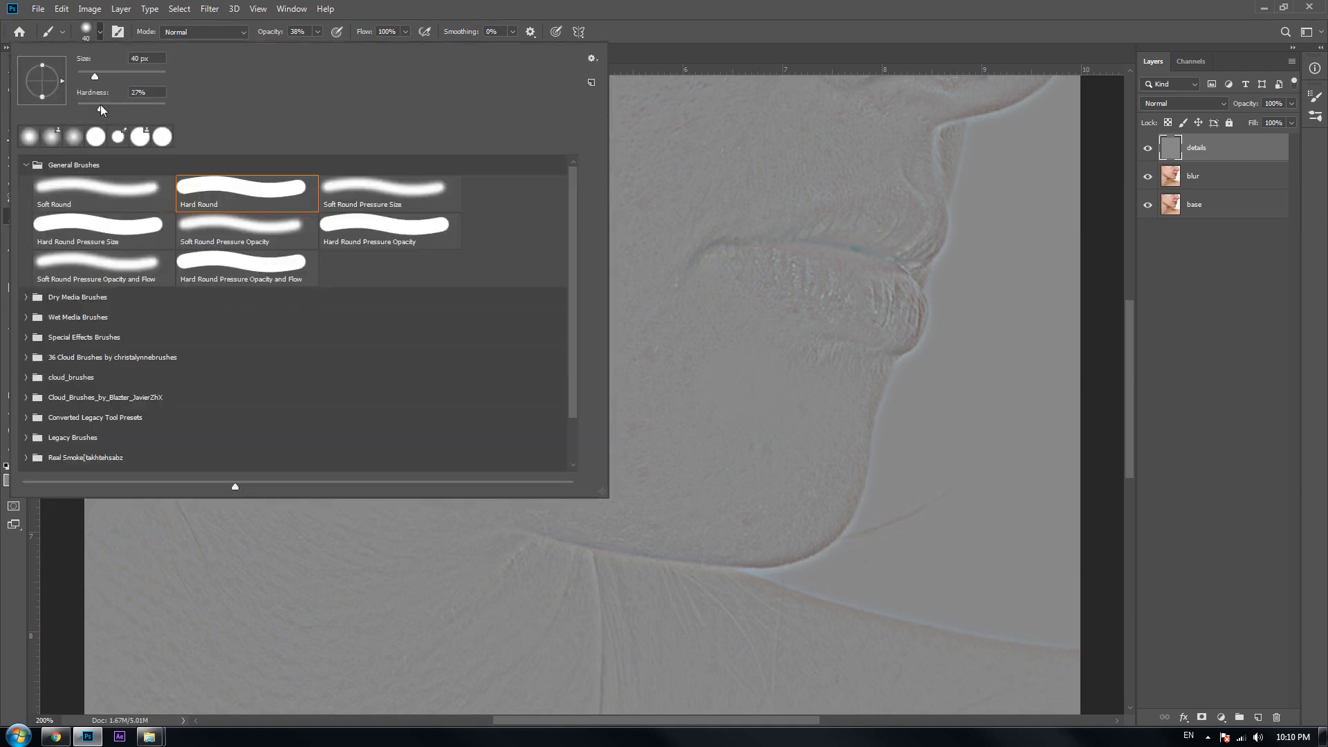
{"action": "left_click", "coordinate": [147, 94]}
{"action": "left_click", "coordinate": [739, 460]}
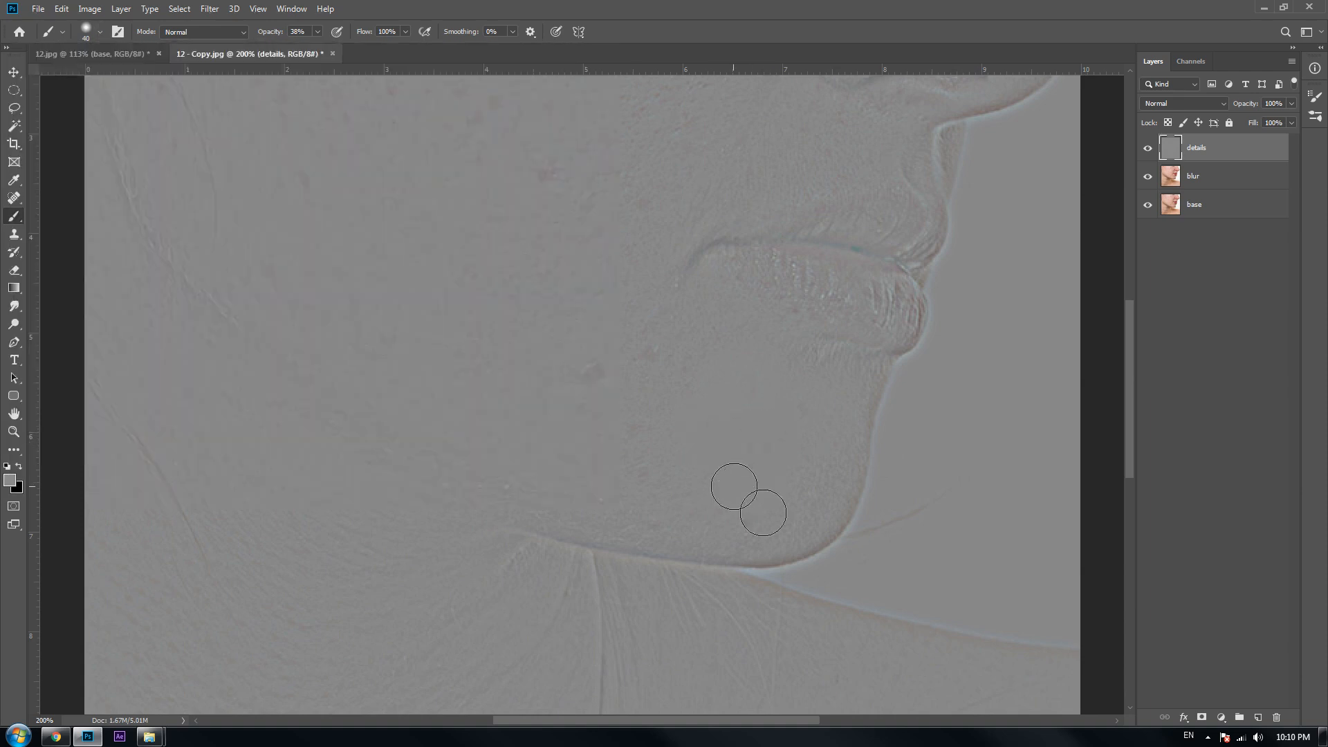
- Paint sampled grey over the blemishes on the lower and middle cheek of the details layer
{"action": "left_click", "coordinate": [601, 370]}
{"action": "left_click_drag", "start_coordinate": [486, 261], "coordinate": [642, 396]}
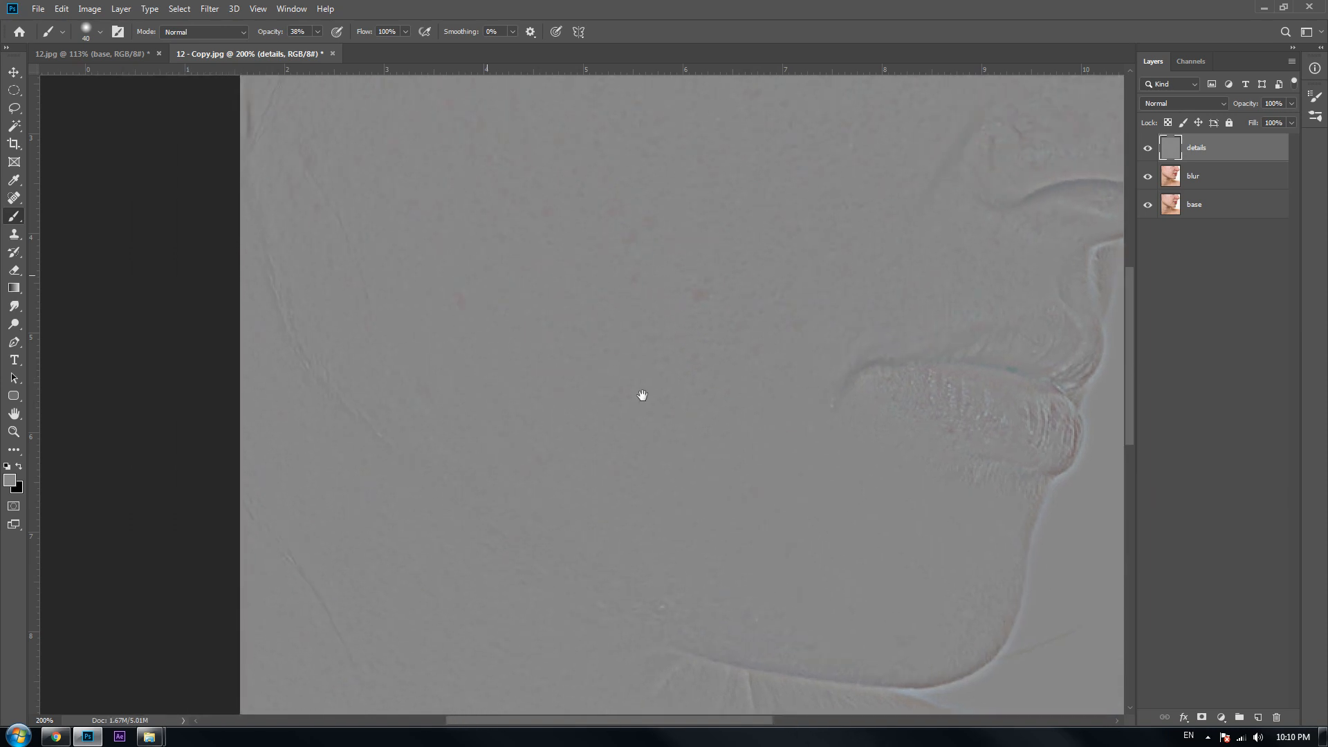
{"action": "left_click", "coordinate": [733, 288], "text": "alt"}
{"action": "mouse_move", "coordinate": [733, 289]}
{"action": "left_mouse_down"}
{"action": "mouse_move", "coordinate": [697, 329]}
{"action": "mouse_move", "coordinate": [705, 306]}
{"action": "mouse_move", "coordinate": [696, 316]}
{"action": "left_mouse_up"}
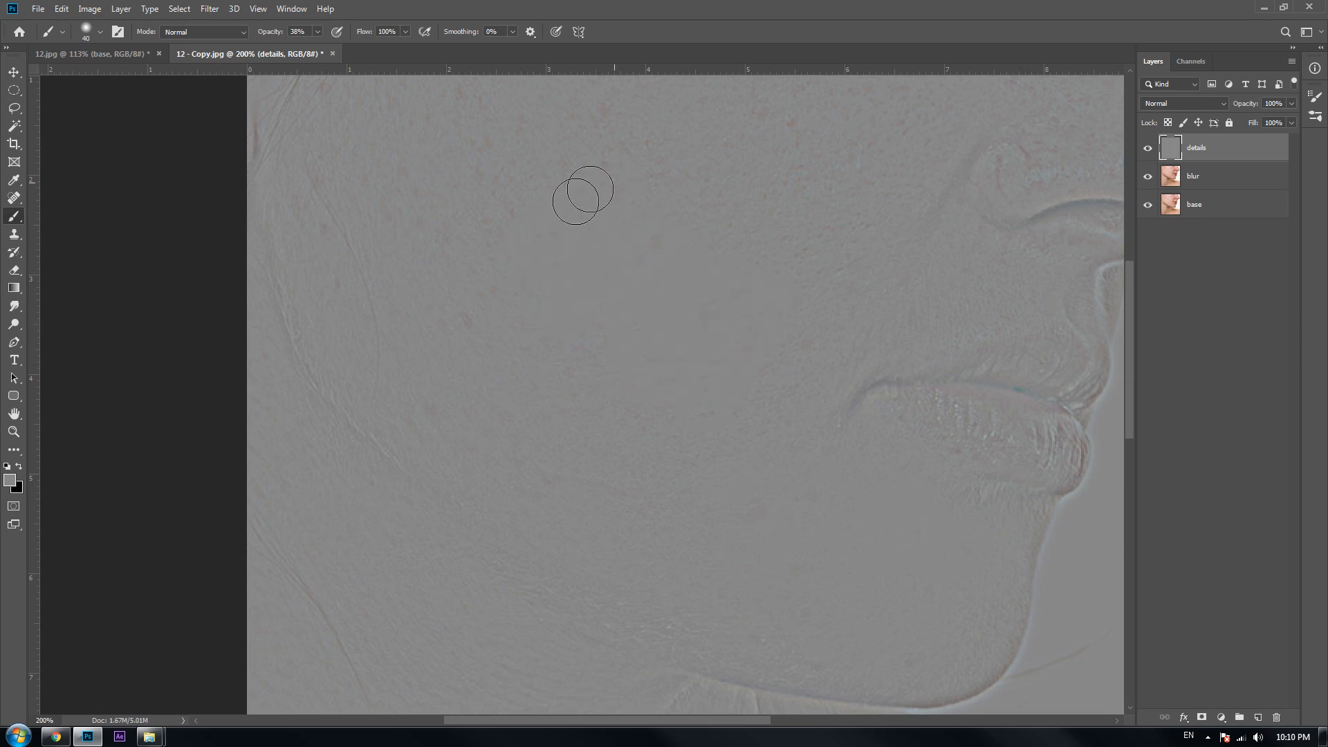
- Smooth the upper and outer cheek texture on the details layer by painting with sampled grey
{"action": "scroll", "coordinate": [544, 213], "scroll_direction": "up", "scroll_amount": 3}
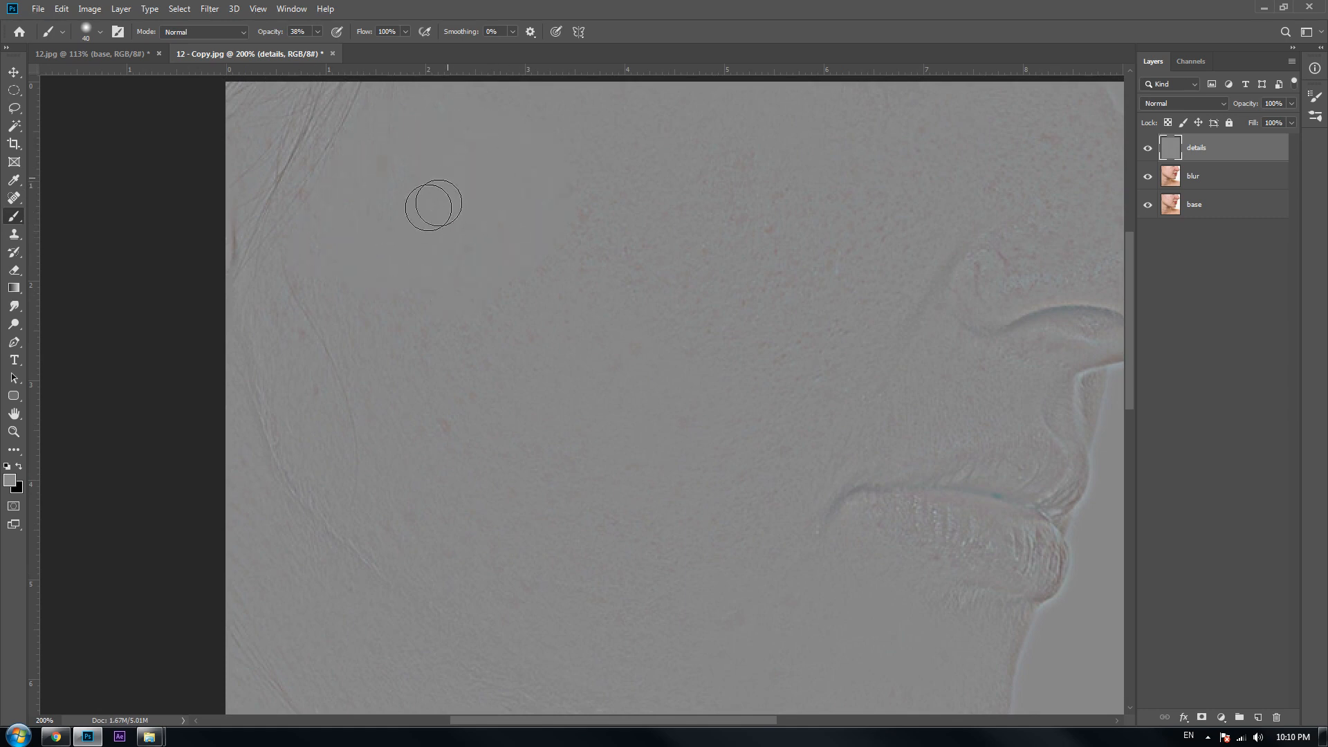
{"action": "left_click", "coordinate": [484, 197], "text": "alt"}
{"action": "mouse_move", "coordinate": [483, 199]}
{"action": "left_mouse_down"}
{"action": "mouse_move", "coordinate": [461, 232]}
{"action": "mouse_move", "coordinate": [463, 289]}
{"action": "mouse_move", "coordinate": [444, 309]}
{"action": "mouse_move", "coordinate": [373, 262]}
{"action": "mouse_move", "coordinate": [308, 292]}
{"action": "mouse_move", "coordinate": [300, 355]}
{"action": "mouse_move", "coordinate": [320, 402]}
{"action": "mouse_move", "coordinate": [337, 377]}
{"action": "mouse_move", "coordinate": [369, 425]}
{"action": "mouse_move", "coordinate": [437, 408]}
{"action": "left_mouse_up"}
{"action": "left_click_drag", "start_coordinate": [569, 436], "coordinate": [610, 363]}
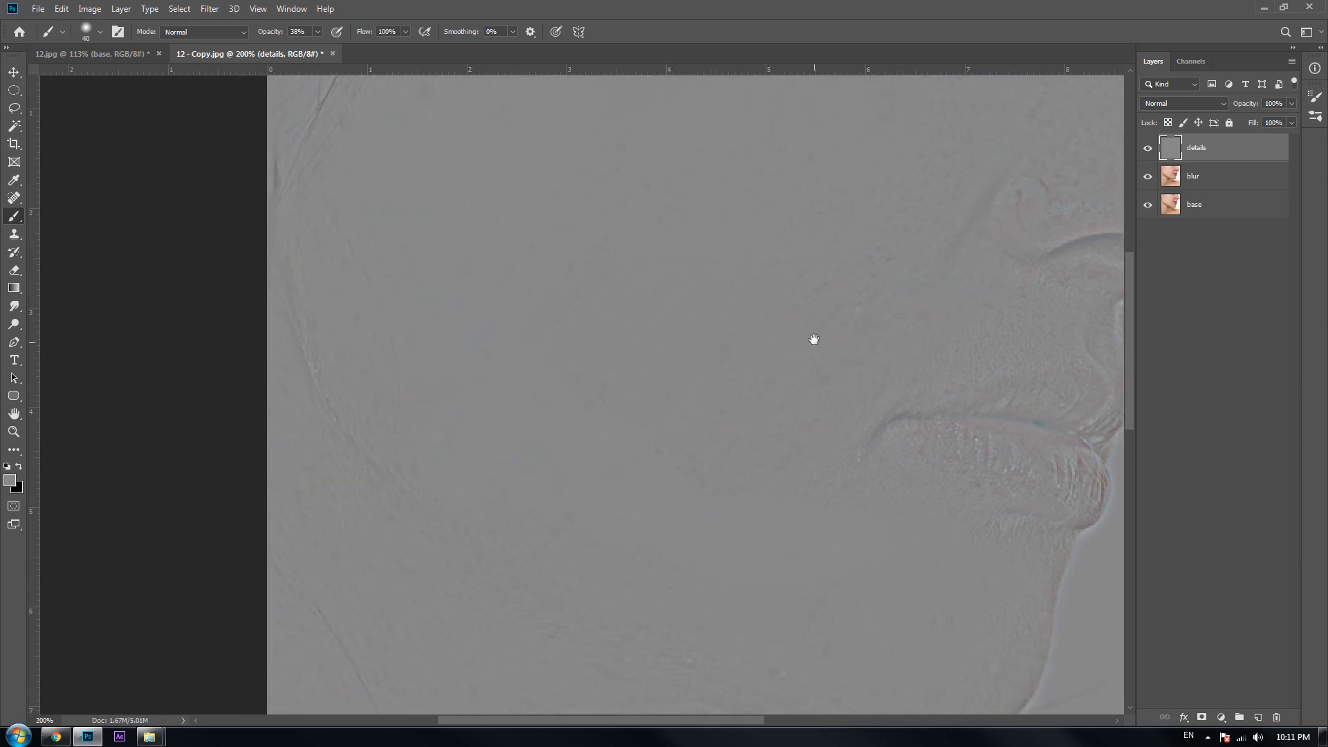
- Set the brush opacity to 50% and smooth the texture on the nose and the cheek beside the mouth
{"action": "left_click_drag", "start_coordinate": [814, 342], "coordinate": [547, 386]}
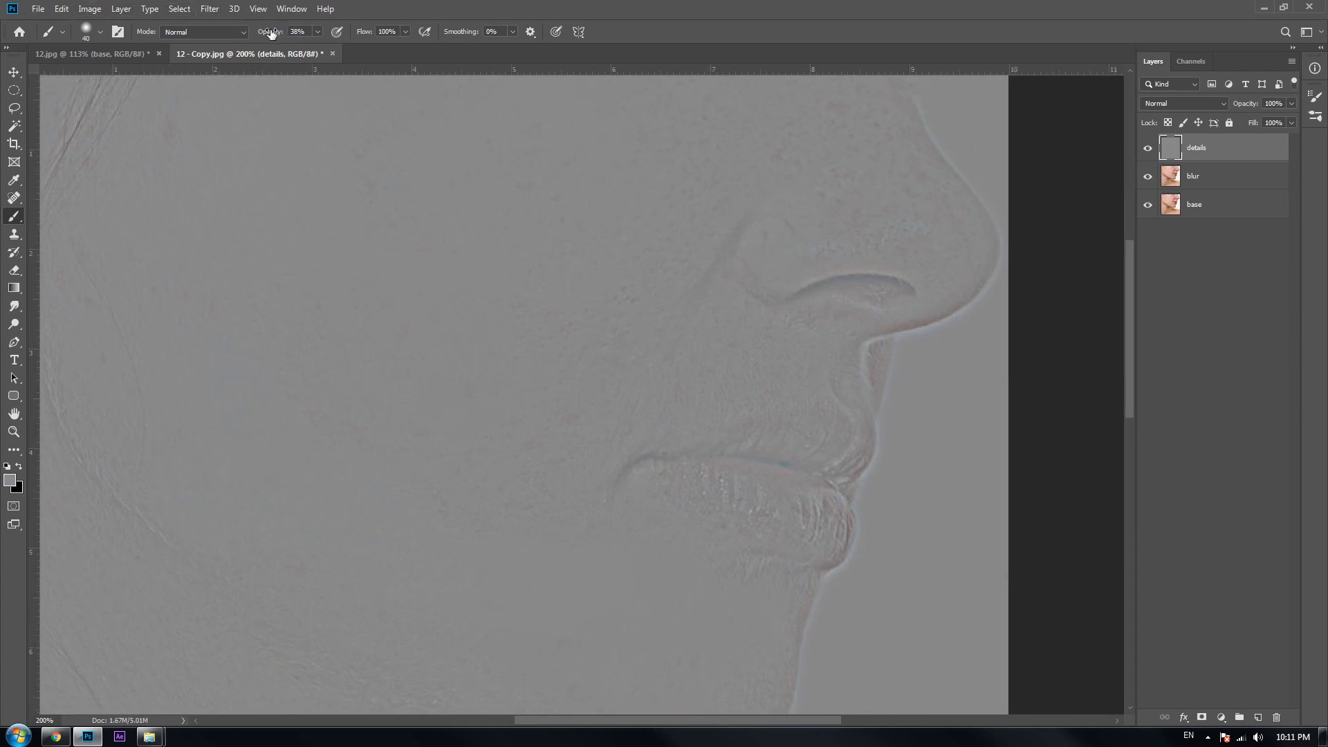
{"action": "mouse_move", "coordinate": [812, 186]}
{"action": "left_mouse_down"}
{"action": "mouse_move", "coordinate": [772, 242]}
{"action": "mouse_move", "coordinate": [805, 205]}
{"action": "mouse_move", "coordinate": [800, 149]}
{"action": "mouse_move", "coordinate": [842, 128]}
{"action": "mouse_move", "coordinate": [860, 84]}
{"action": "mouse_move", "coordinate": [878, 147]}
{"action": "mouse_move", "coordinate": [899, 154]}
{"action": "mouse_move", "coordinate": [951, 235]}
{"action": "mouse_move", "coordinate": [845, 224]}
{"action": "mouse_move", "coordinate": [777, 243]}
{"action": "left_mouse_up"}
{"action": "left_click_drag", "start_coordinate": [531, 434], "coordinate": [474, 494]}
{"action": "left_click_drag", "start_coordinate": [439, 273], "coordinate": [539, 371]}
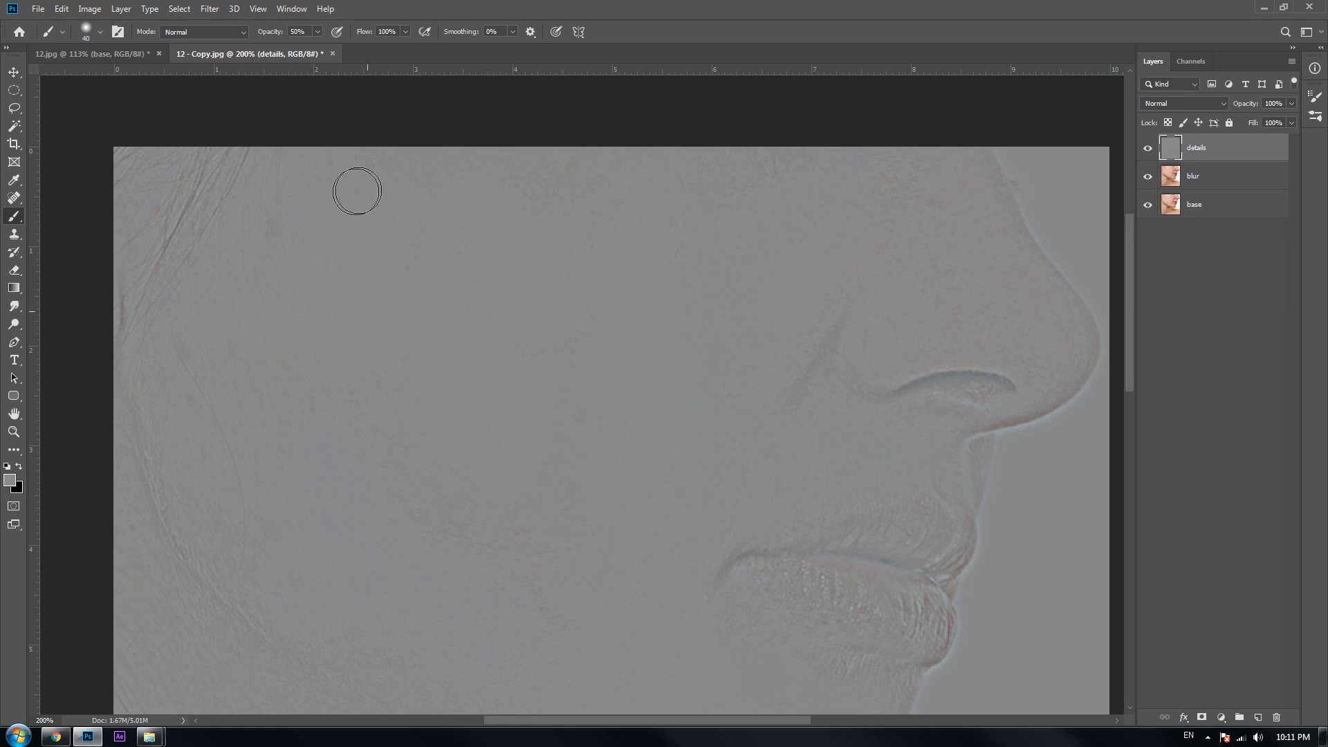
- Smooth the remaining texture along the jawline and outer cheek on the details layer
{"action": "left_click_drag", "start_coordinate": [480, 446], "coordinate": [530, 283]}
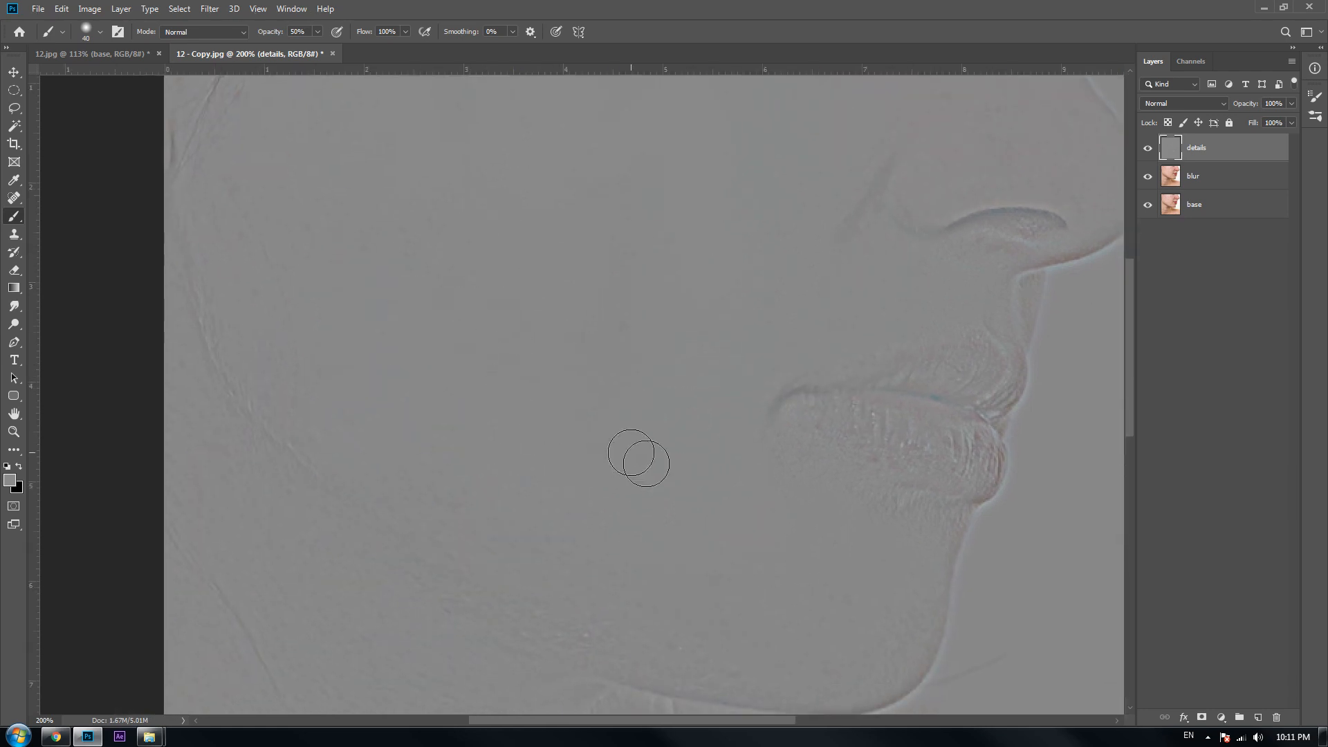
{"action": "left_click_drag", "start_coordinate": [588, 477], "coordinate": [540, 374]}
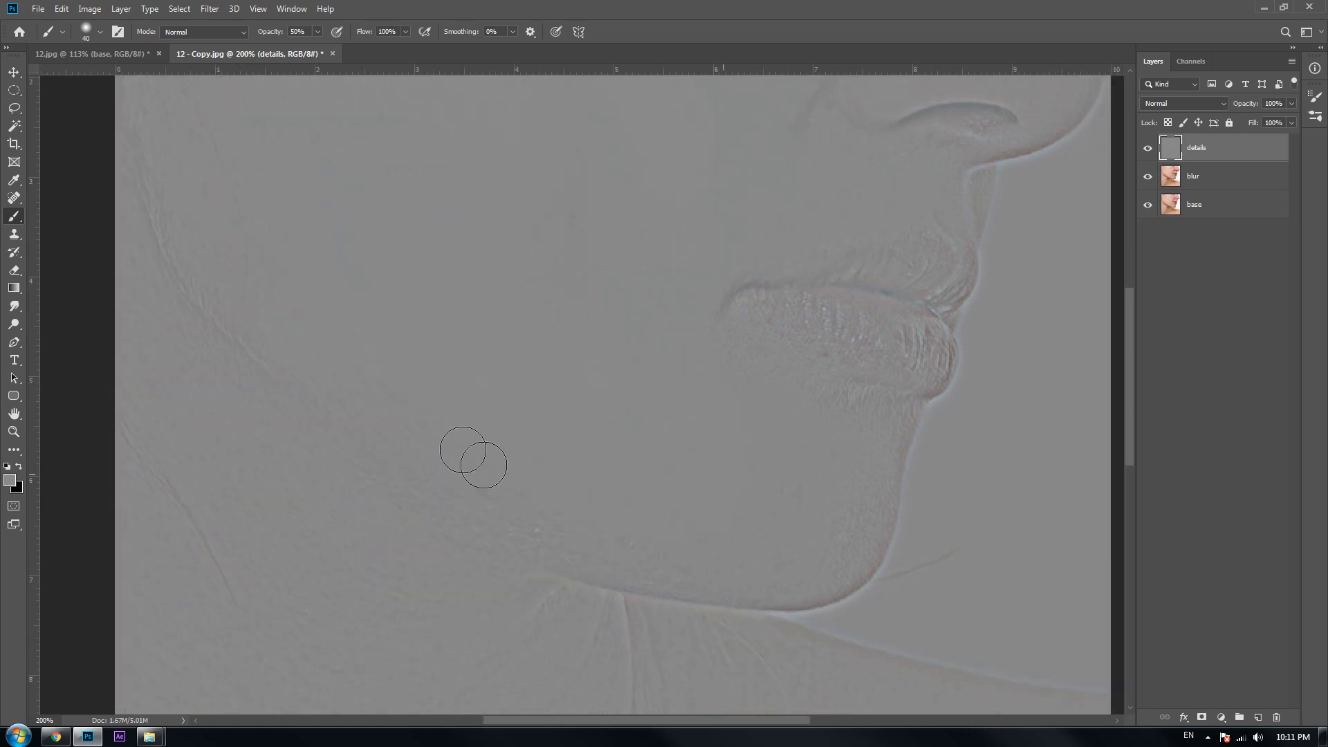
{"action": "left_click", "coordinate": [386, 273]}
{"action": "left_click_drag", "start_coordinate": [293, 199], "coordinate": [388, 277]}
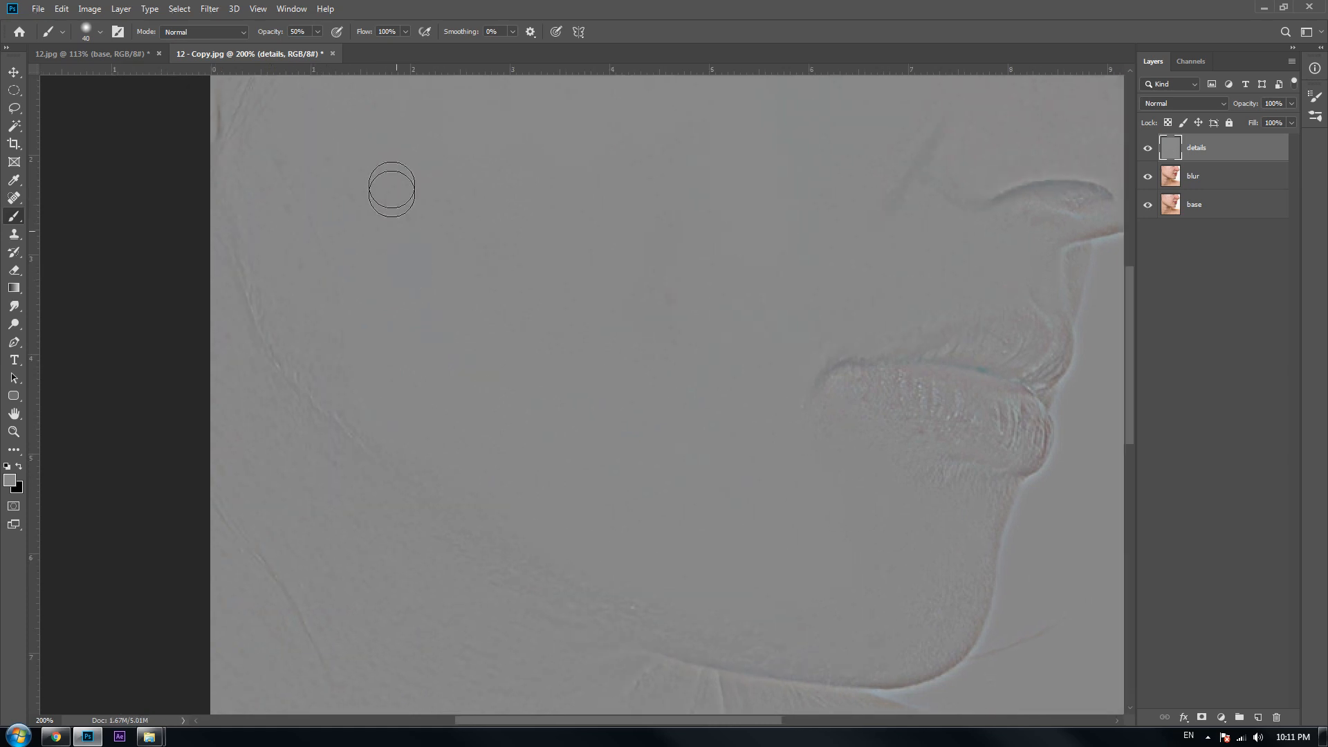
{"action": "left_click_drag", "start_coordinate": [341, 91], "coordinate": [361, 163]}
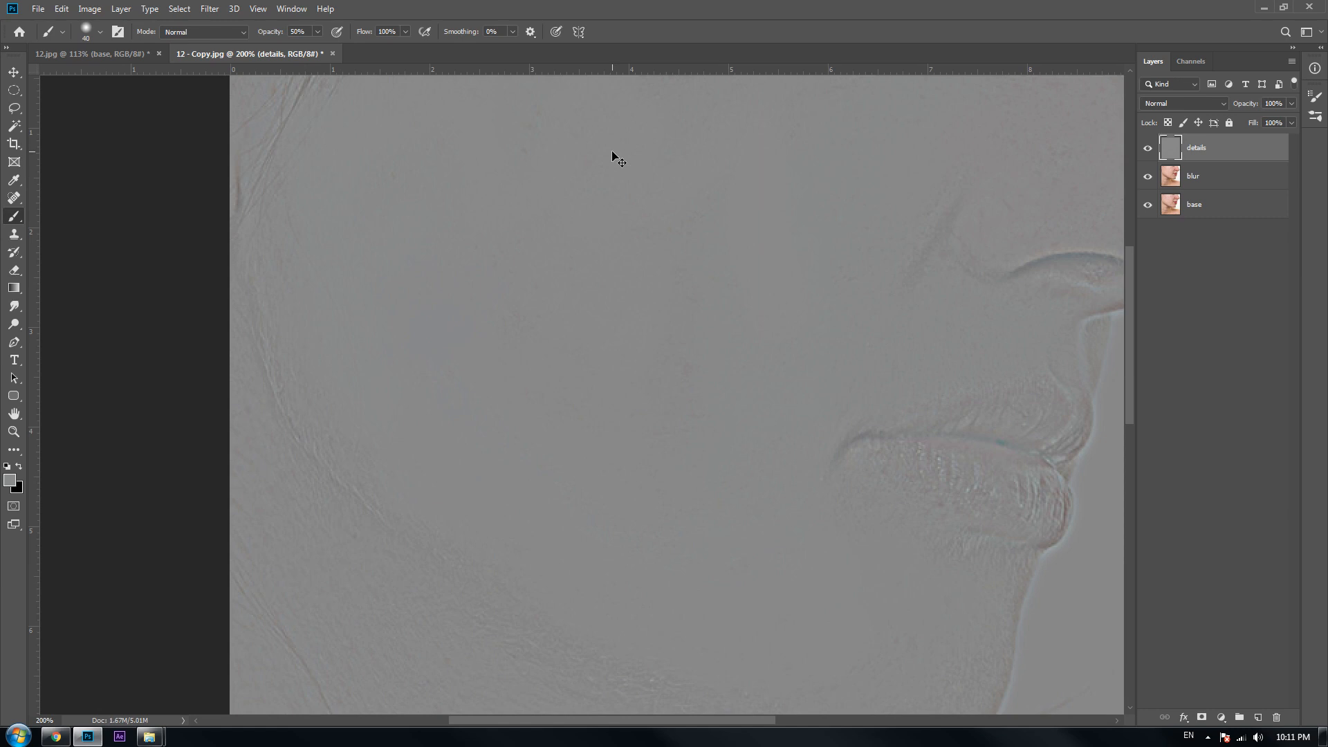
- Add a new empty layer above the blur layer and hide the details layer
{"action": "key", "text": "ctrl+minus"}
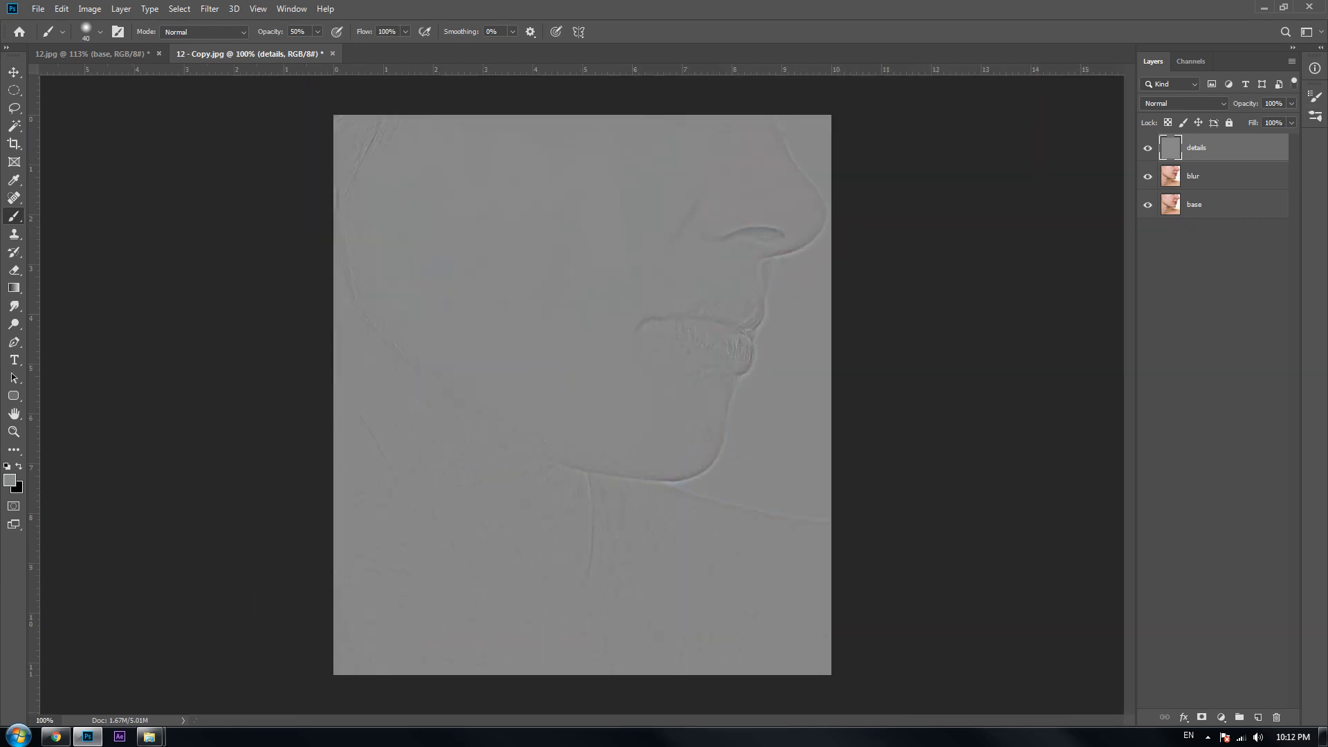
{"action": "left_click", "coordinate": [1236, 187]}
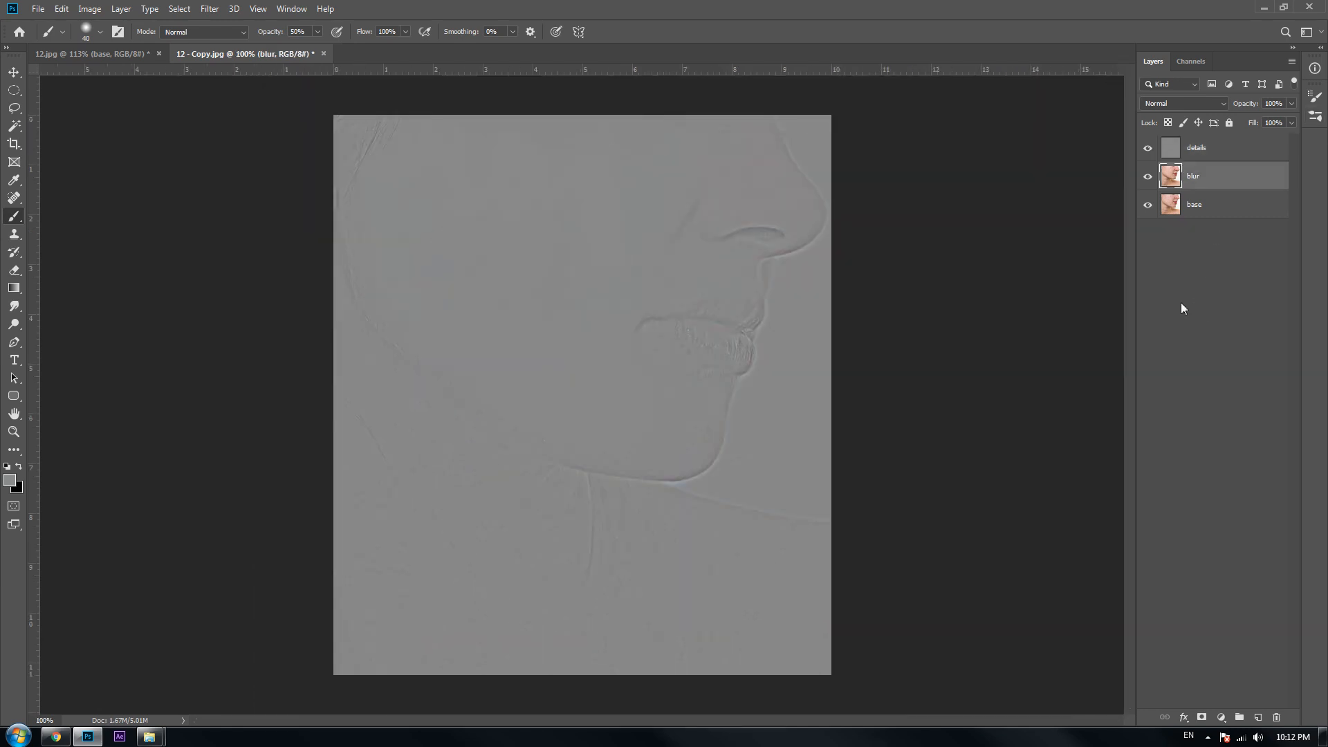
{"action": "left_click", "coordinate": [1258, 721]}
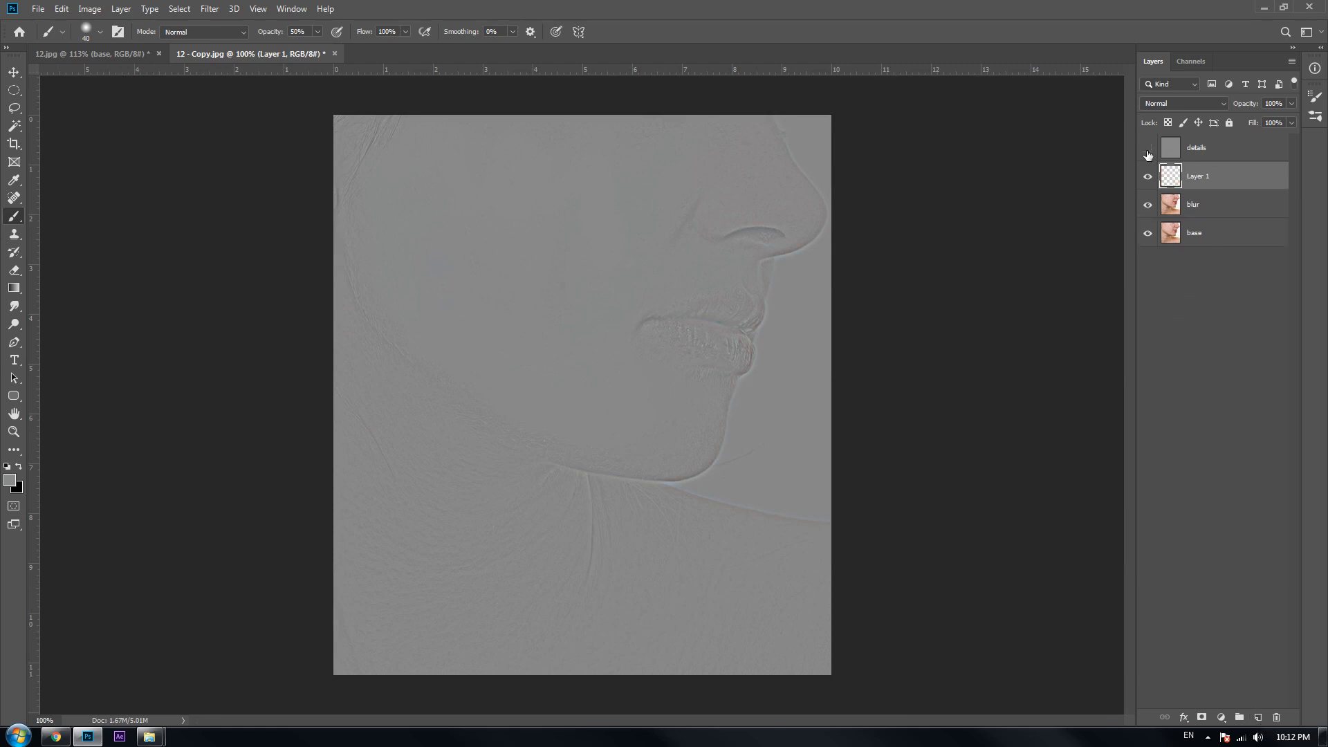
{"action": "left_click", "coordinate": [1148, 148]}
{"action": "left_click", "coordinate": [1242, 317]}
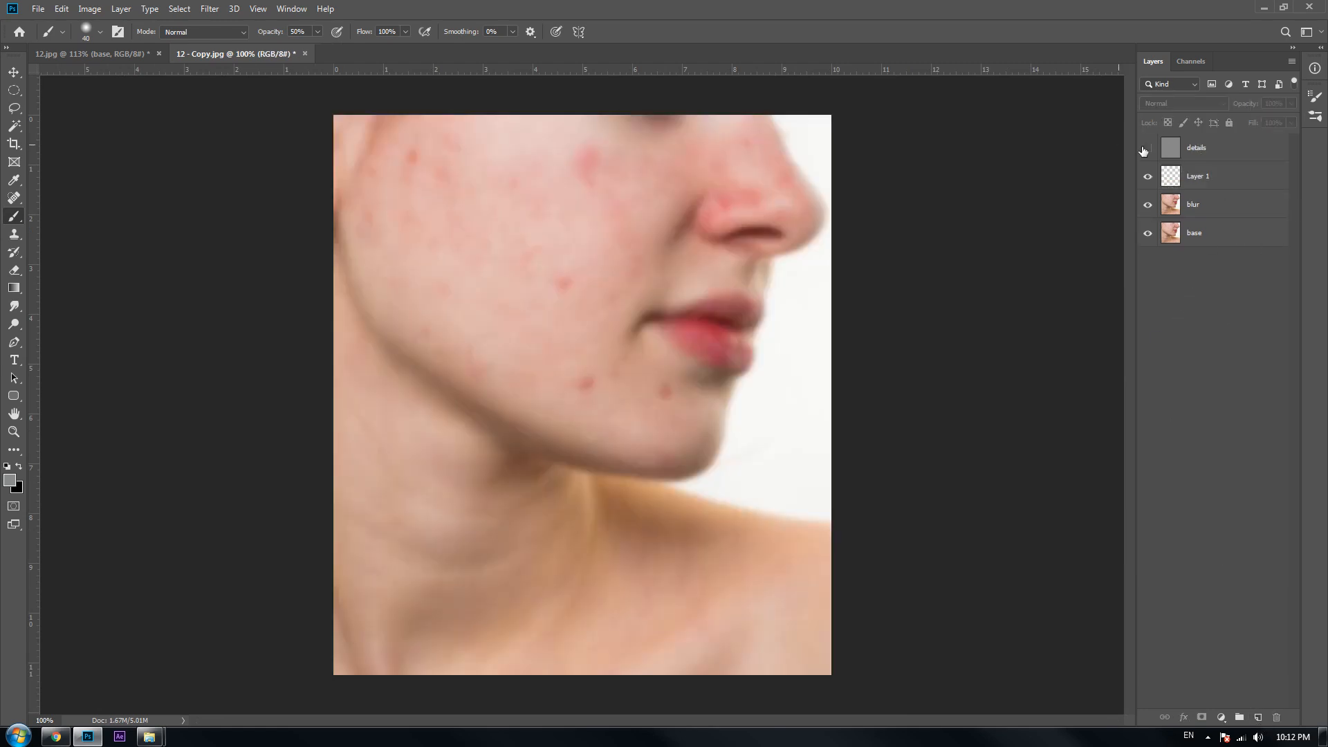
- Show the details layer again and set its blend mode to Linear Light
{"action": "left_click", "coordinate": [1148, 148]}
{"action": "left_click", "coordinate": [1229, 158]}
{"action": "left_click", "coordinate": [1203, 102]}
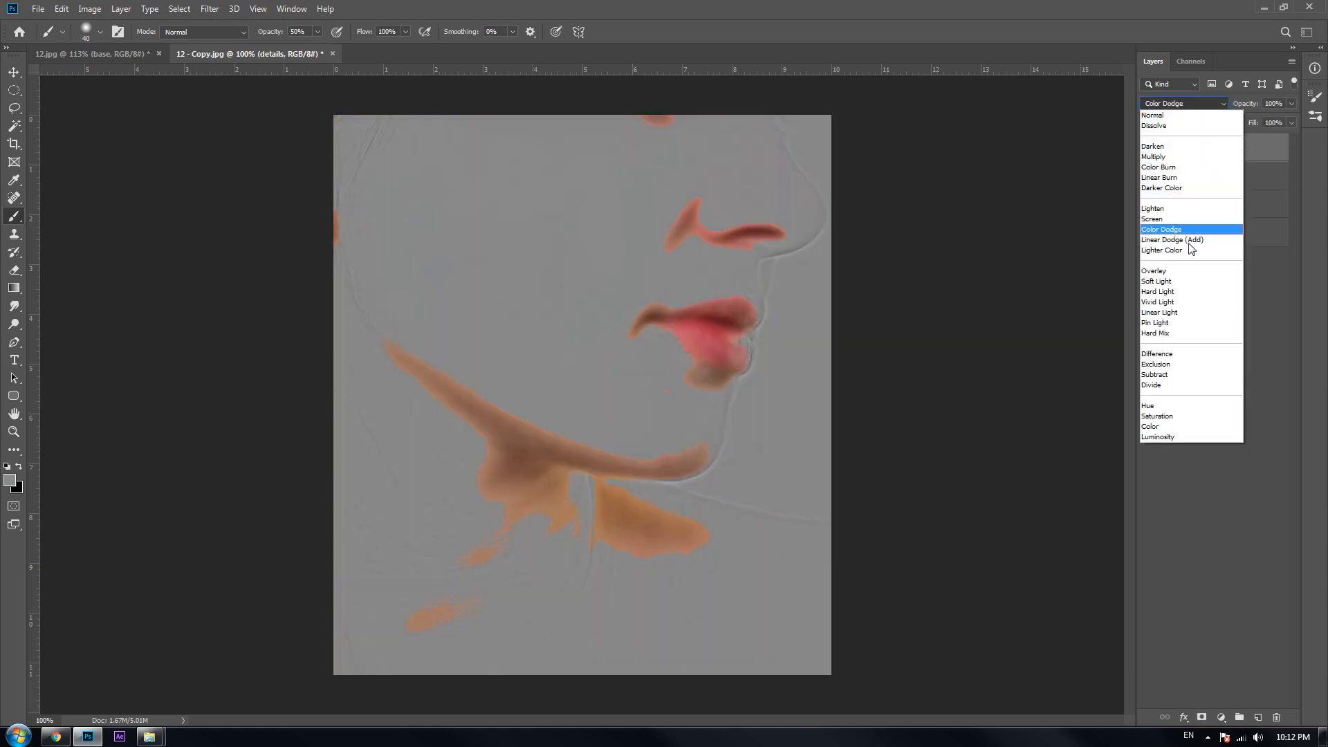
{"action": "left_click", "coordinate": [1197, 312]}
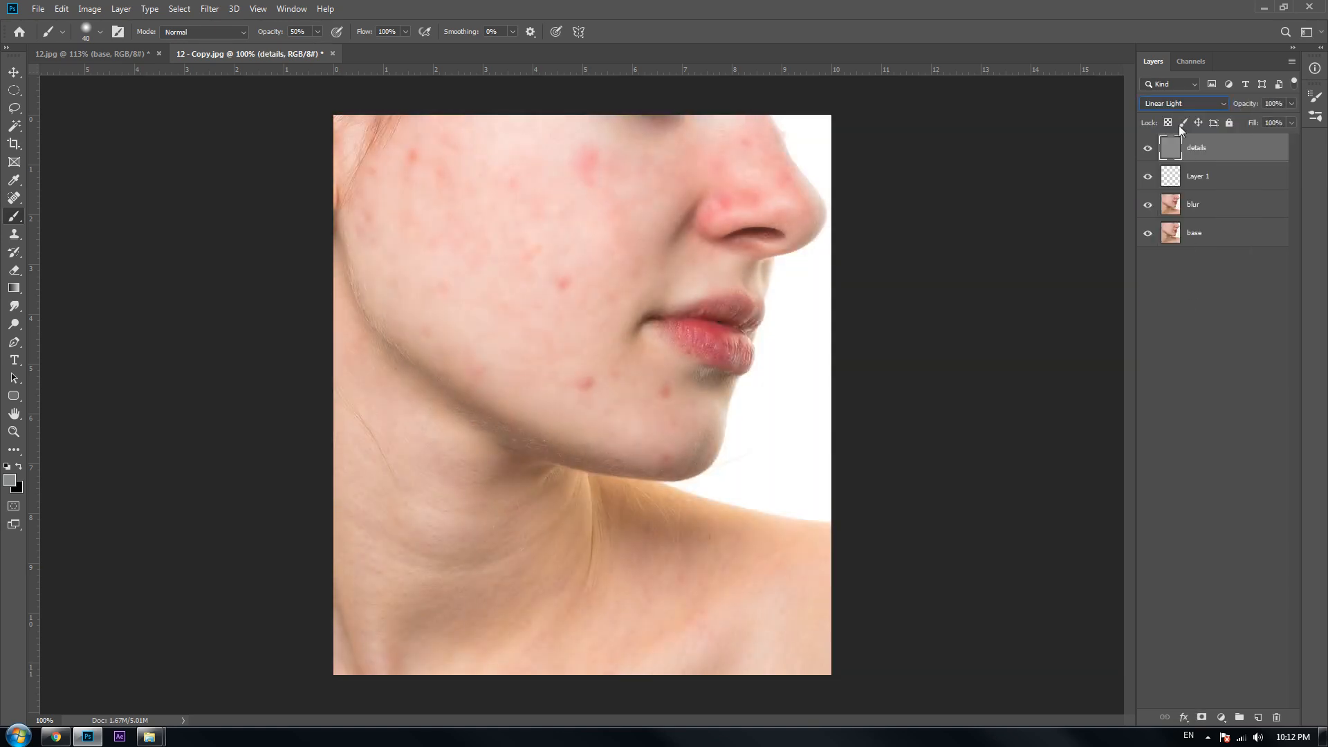
- Hide the details layer, select the empty Layer 1, and set the brush opacity to 32%
{"action": "left_click", "coordinate": [1149, 148]}
{"action": "left_click", "coordinate": [1211, 182]}
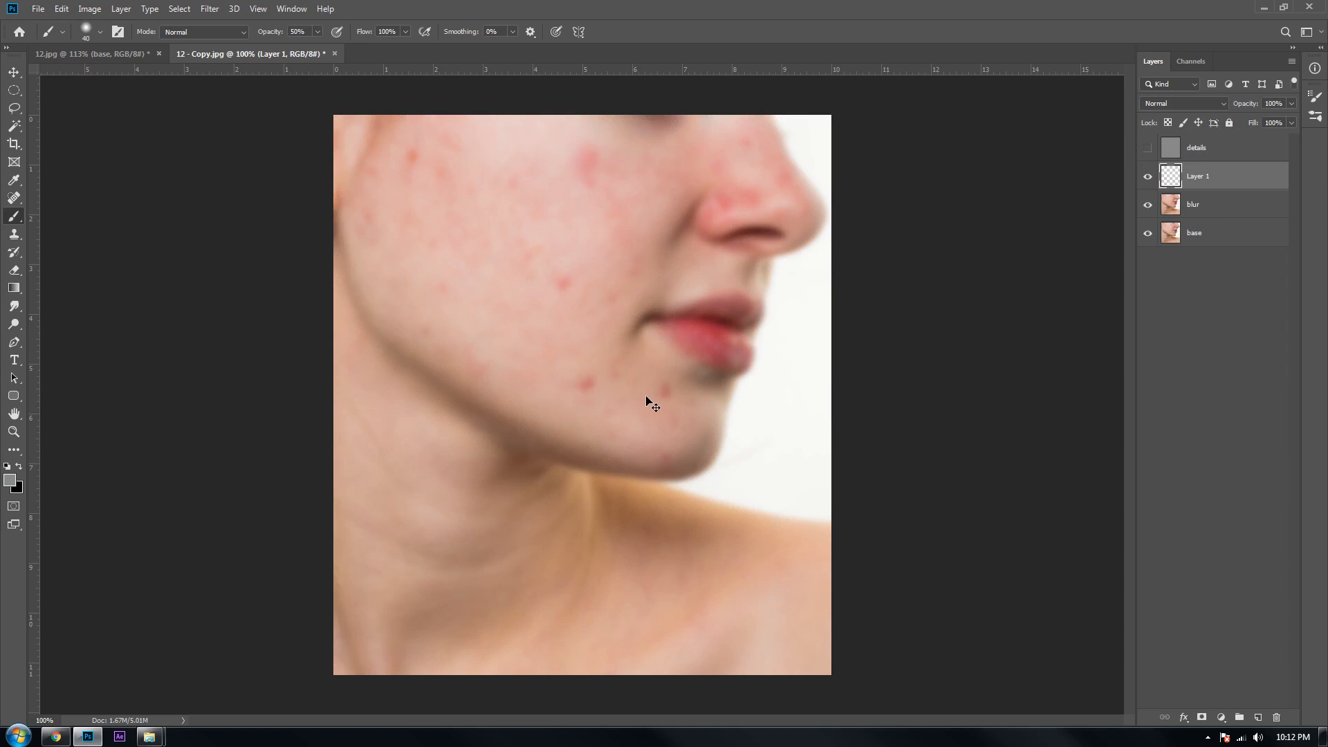
{"action": "scroll", "coordinate": [650, 401], "scroll_direction": "up", "scroll_amount": 2}
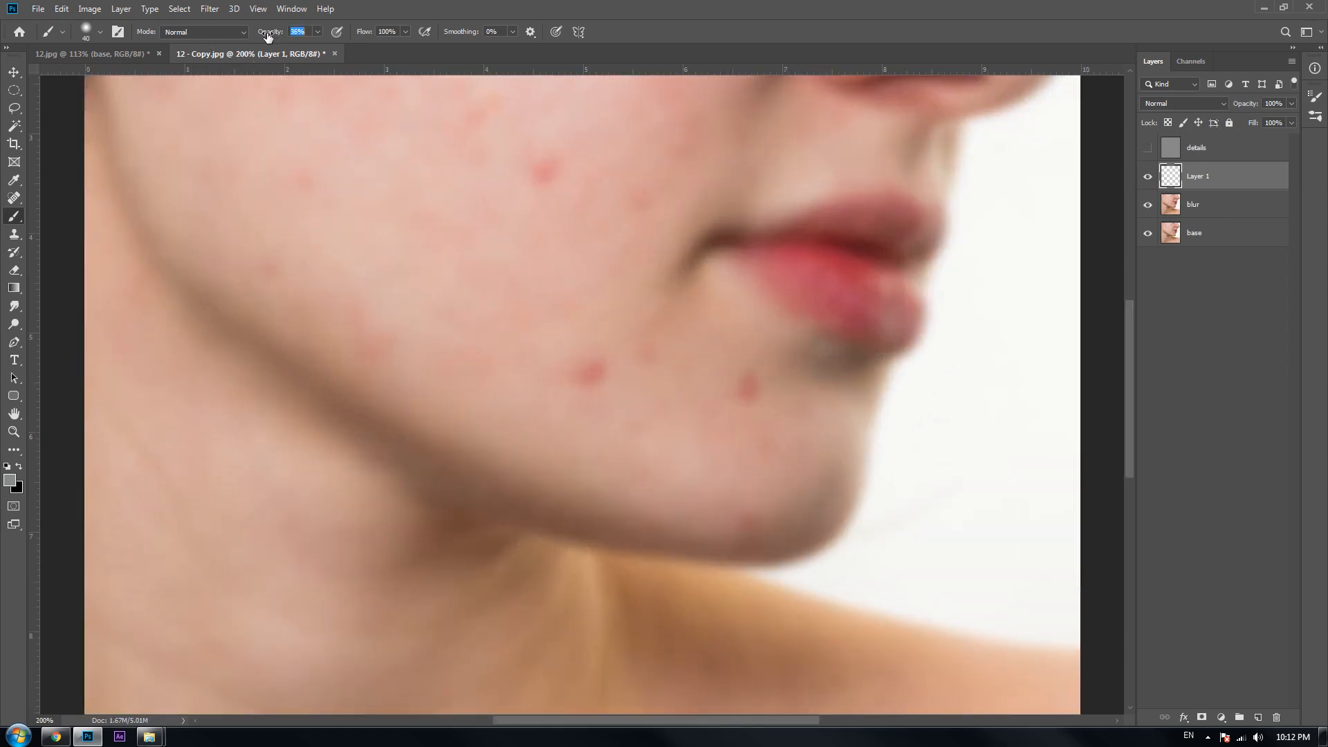
{"action": "left_click_drag", "start_coordinate": [265, 37], "coordinate": [264, 37]}
- Paint skin tones sampled around the chin over its red blemishes on Layer 1
{"action": "left_click", "coordinate": [774, 377], "text": "alt"}
{"action": "left_click", "coordinate": [777, 397], "text": "alt"}
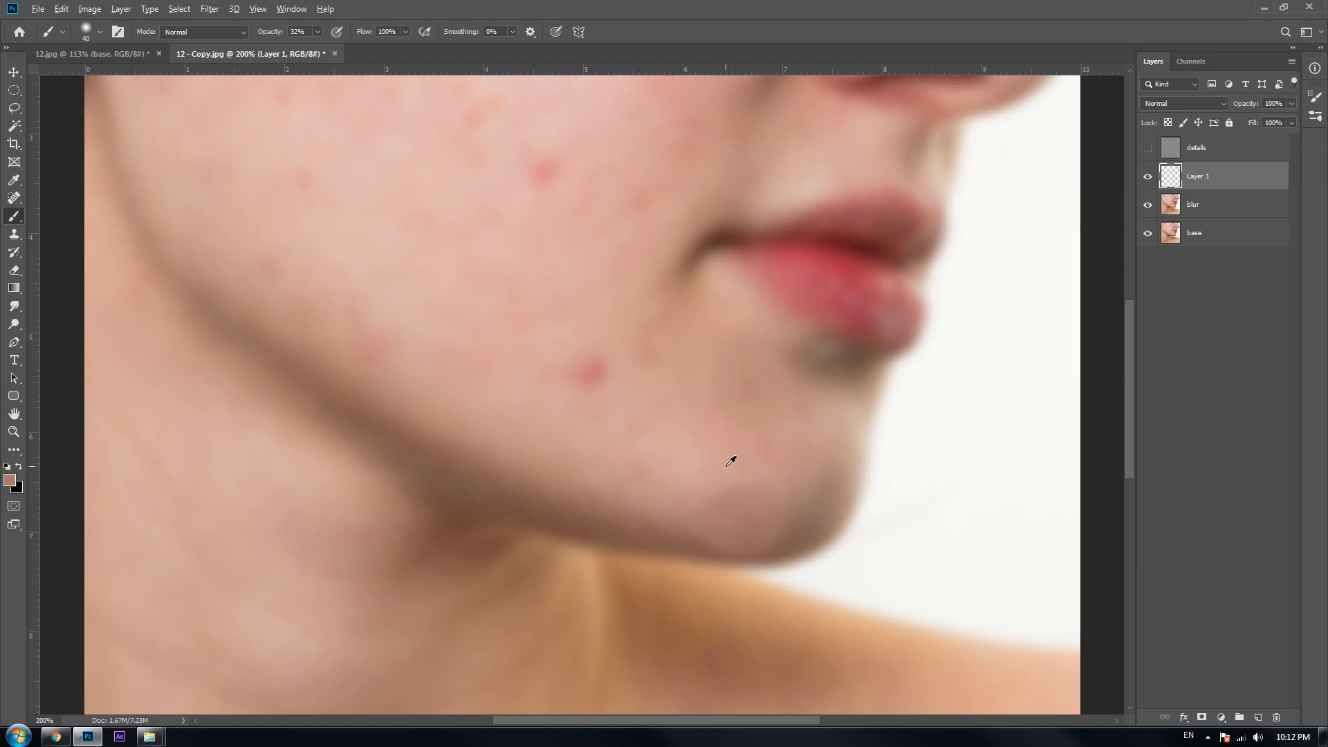
{"action": "left_click", "coordinate": [714, 423], "text": "alt"}
{"action": "left_click", "coordinate": [711, 362], "text": "alt"}
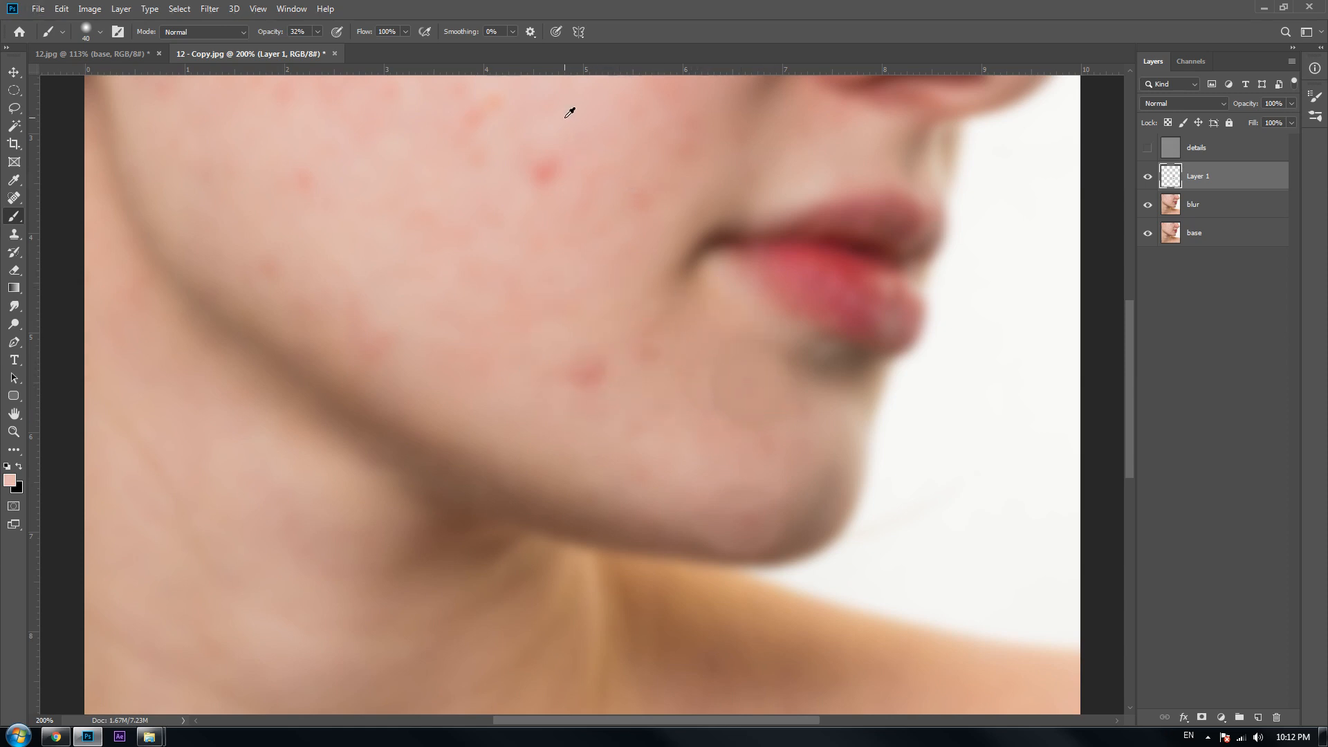
{"action": "left_click", "coordinate": [588, 374]}
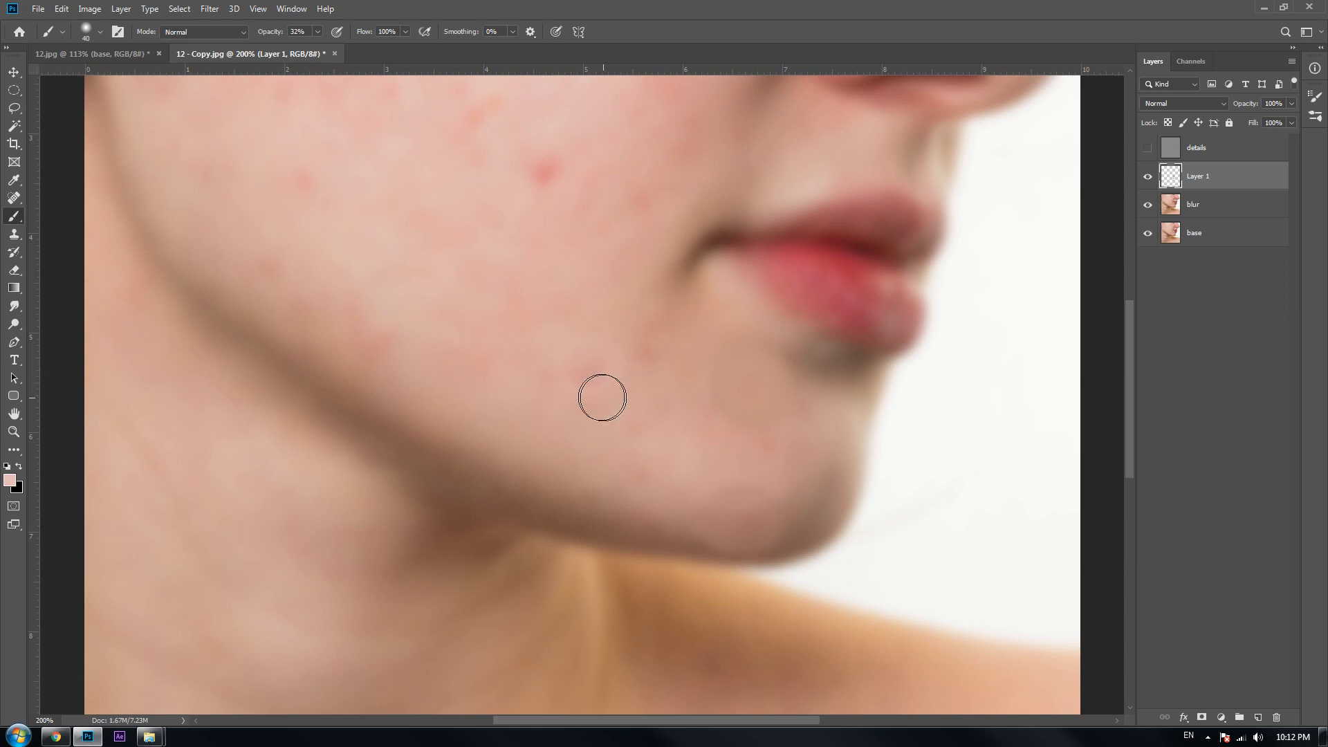
{"action": "key", "text": "ctrl+z"}
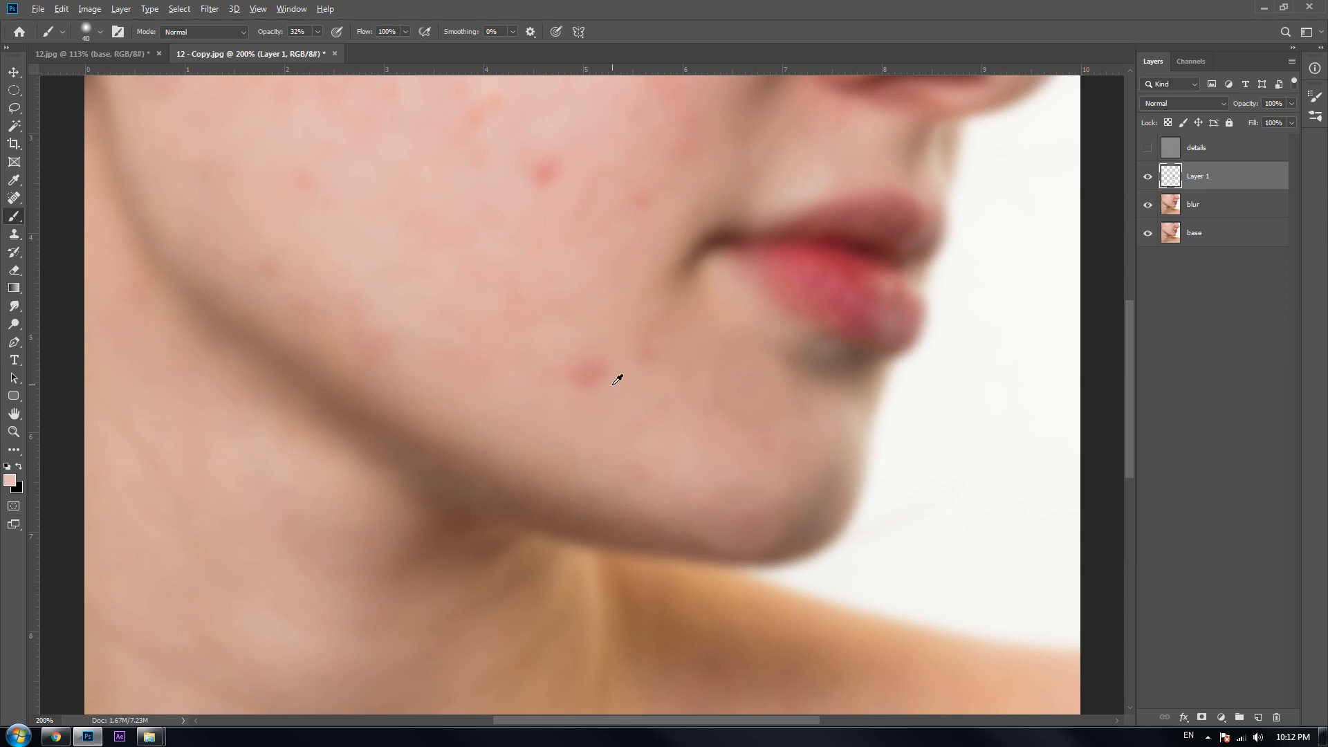
{"action": "left_click", "coordinate": [600, 372]}
{"action": "key", "text": "ctrl+z"}
- Cover the red spots below the mouth corner and on the middle cheek with skin tones sampled beside them
{"action": "left_click", "coordinate": [647, 374], "text": "alt"}
{"action": "left_click_drag", "start_coordinate": [651, 360], "coordinate": [656, 350]}
{"action": "left_click", "coordinate": [629, 459], "text": "alt"}
{"action": "left_click", "coordinate": [556, 188], "text": "alt"}
{"action": "left_click_drag", "start_coordinate": [542, 182], "coordinate": [550, 165]}
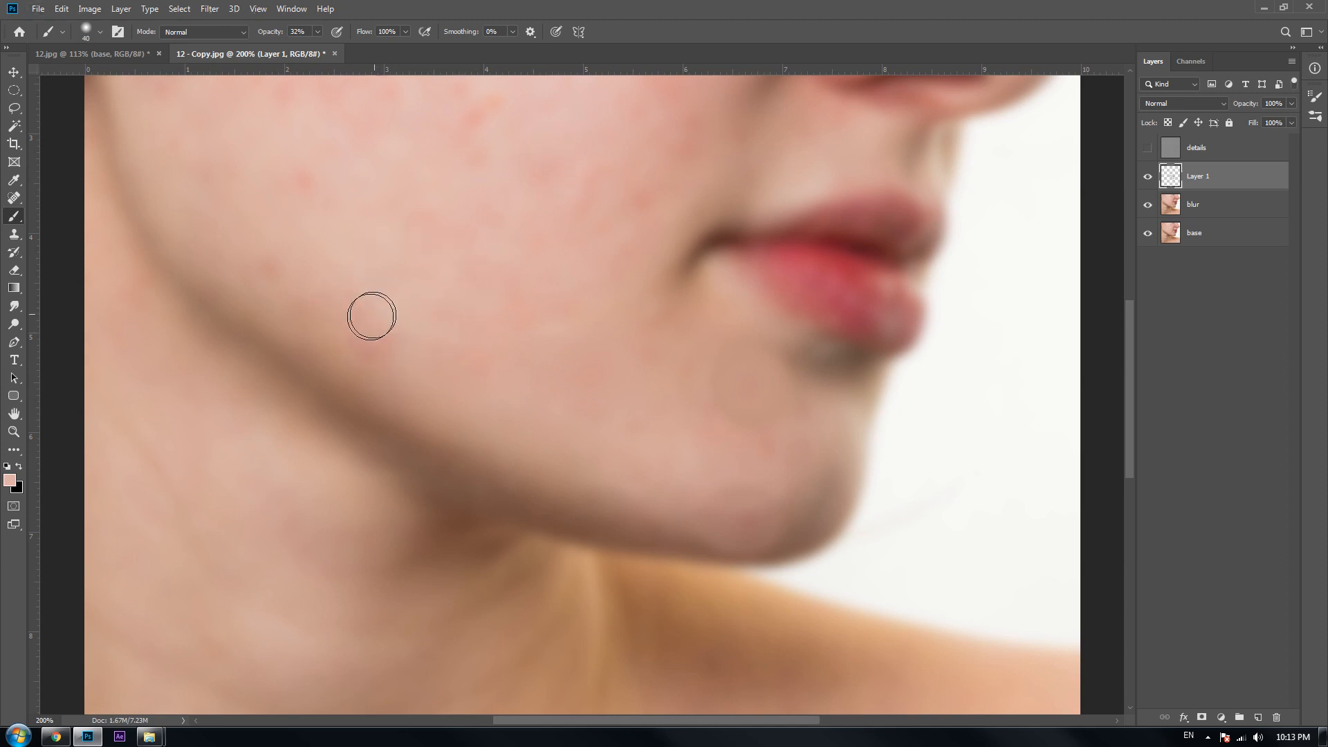
- Paint sampled skin tone over the reddish patches above the jawline and set the brush opacity to 25%
{"action": "left_click", "coordinate": [392, 359], "text": "alt"}
{"action": "left_click_drag", "start_coordinate": [362, 332], "coordinate": [438, 359]}
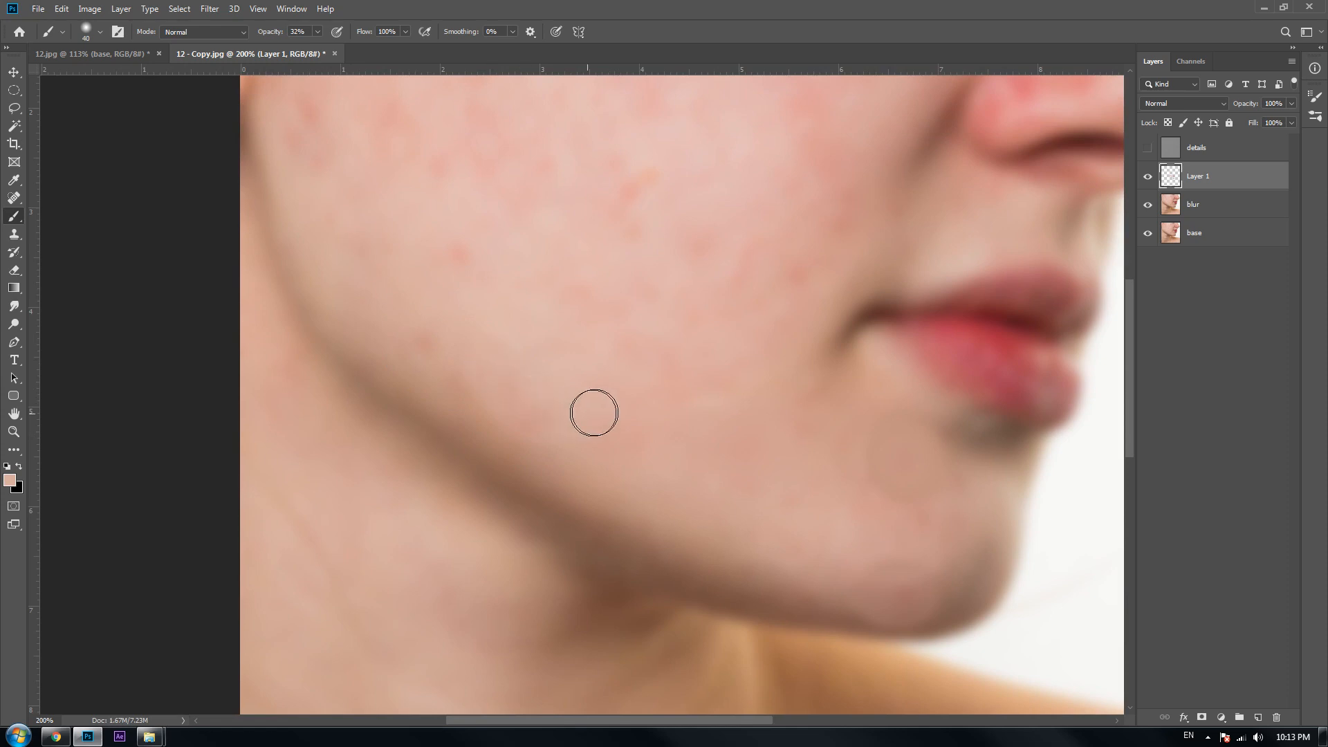
{"action": "left_click_drag", "start_coordinate": [389, 290], "coordinate": [418, 313]}
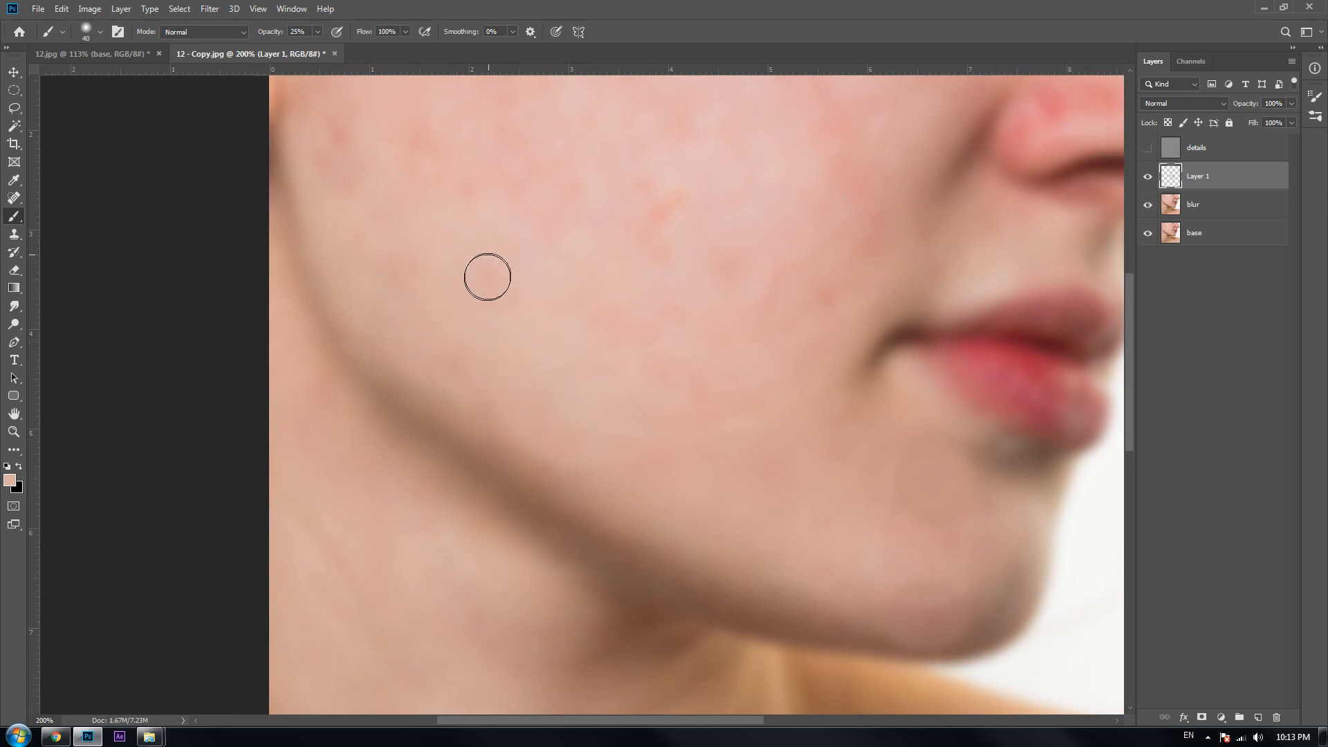
- Even out the reddish skin on the outer cheek near the ear and above the jaw with sampled tones
{"action": "left_click_drag", "start_coordinate": [501, 210], "coordinate": [492, 289]}
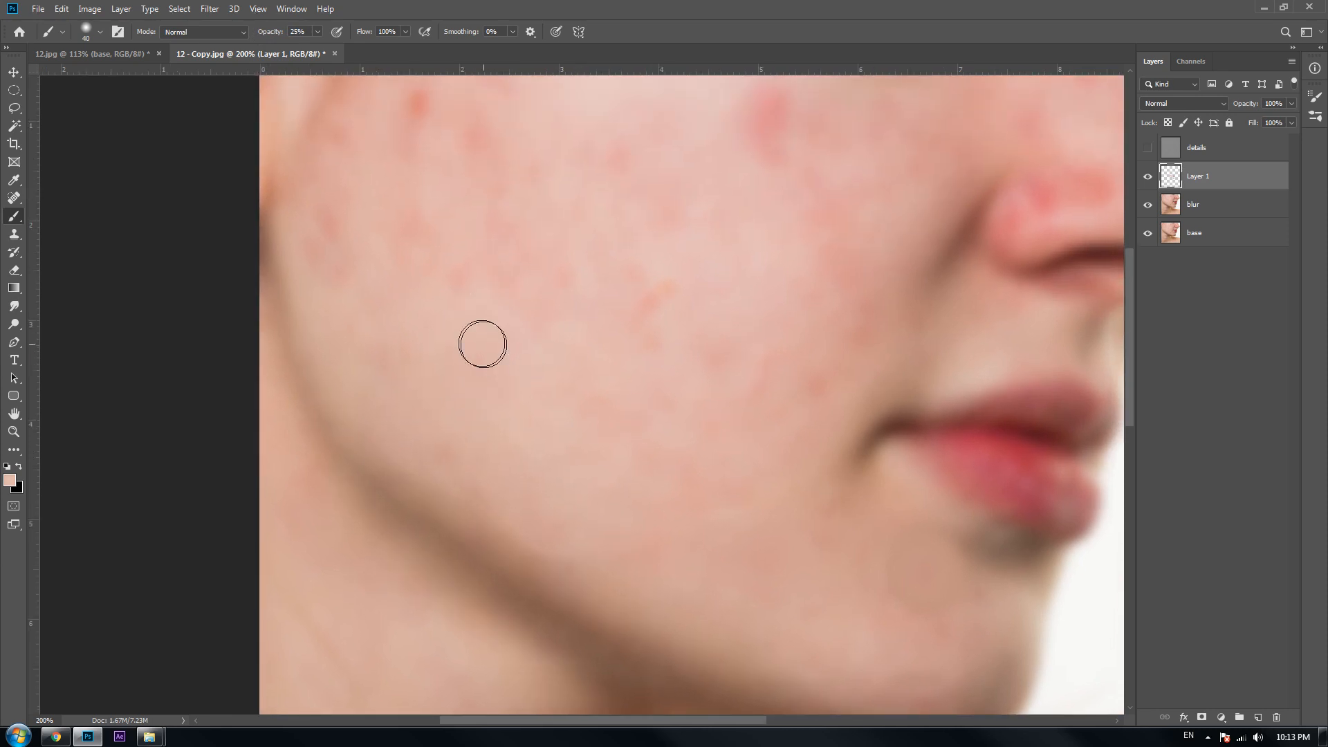
{"action": "left_click", "coordinate": [303, 224], "text": "alt"}
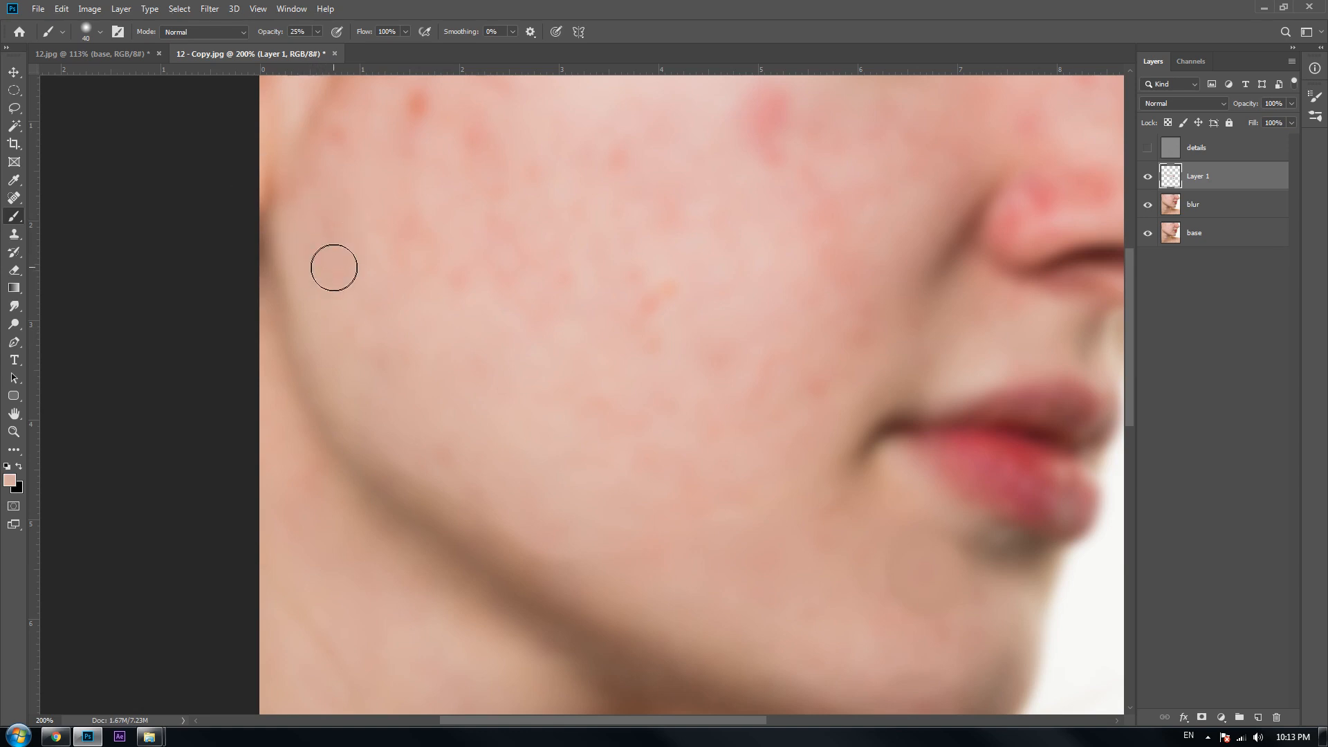
{"action": "left_click", "coordinate": [373, 174], "text": "alt"}
{"action": "left_click_drag", "start_coordinate": [347, 223], "coordinate": [325, 256]}
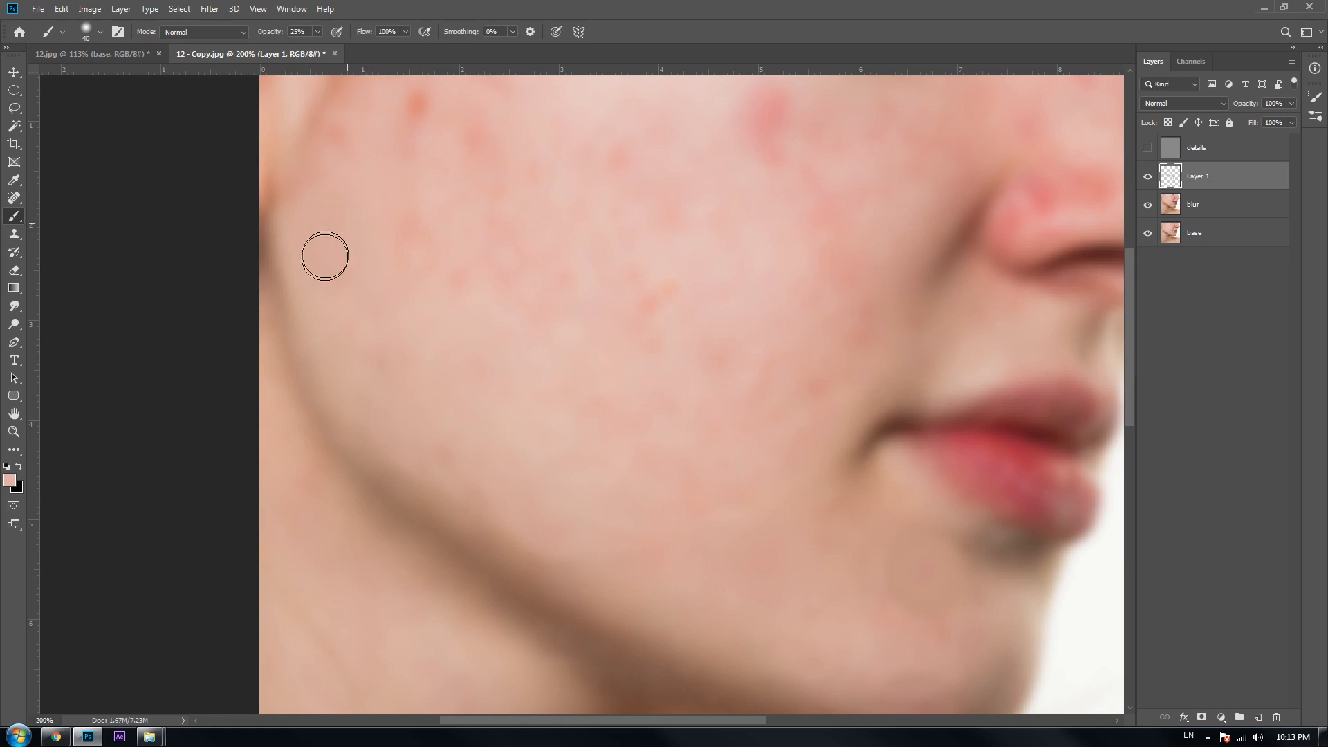
{"action": "left_click", "coordinate": [434, 427], "text": "alt"}
{"action": "left_click", "coordinate": [580, 501], "text": "alt"}
- Paint sampled skin tone over the red spots on the upper cheek beside the hairline
{"action": "scroll", "coordinate": [475, 409], "scroll_direction": "up", "scroll_amount": 1}
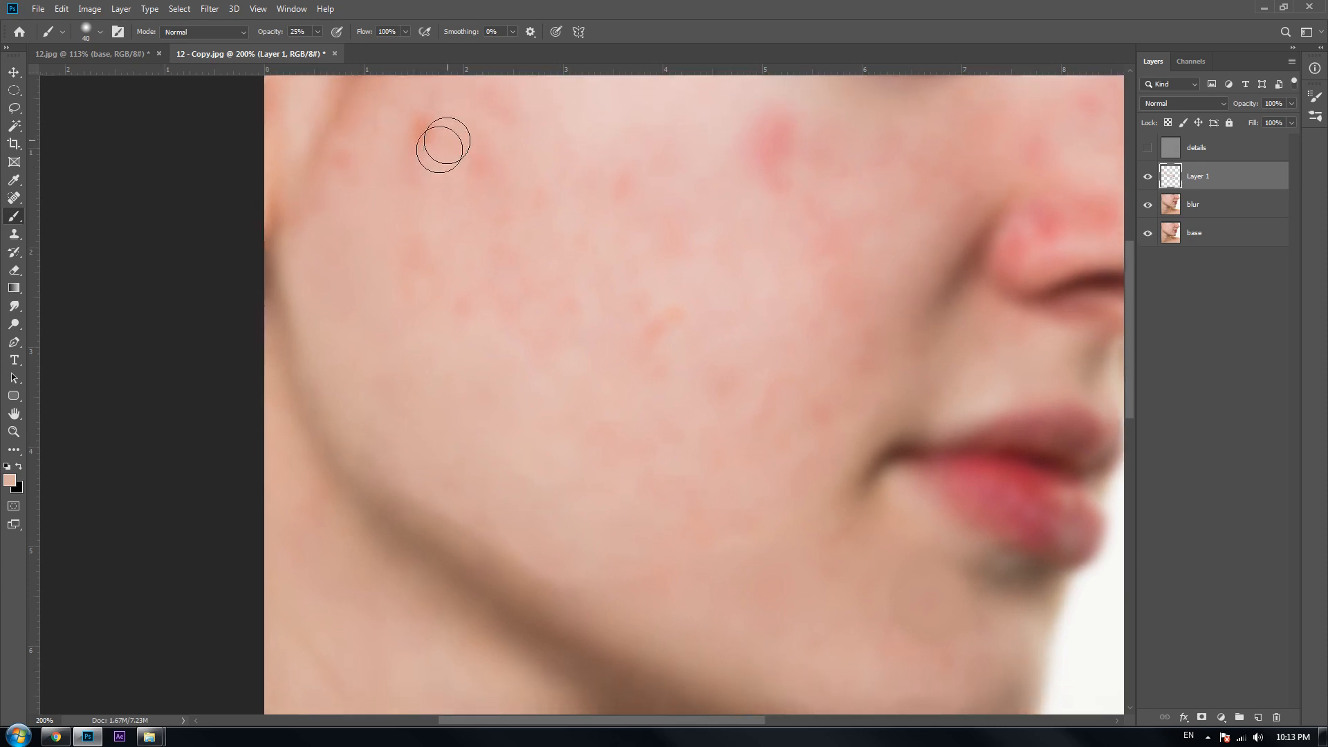
{"action": "left_click_drag", "start_coordinate": [490, 241], "coordinate": [485, 374]}
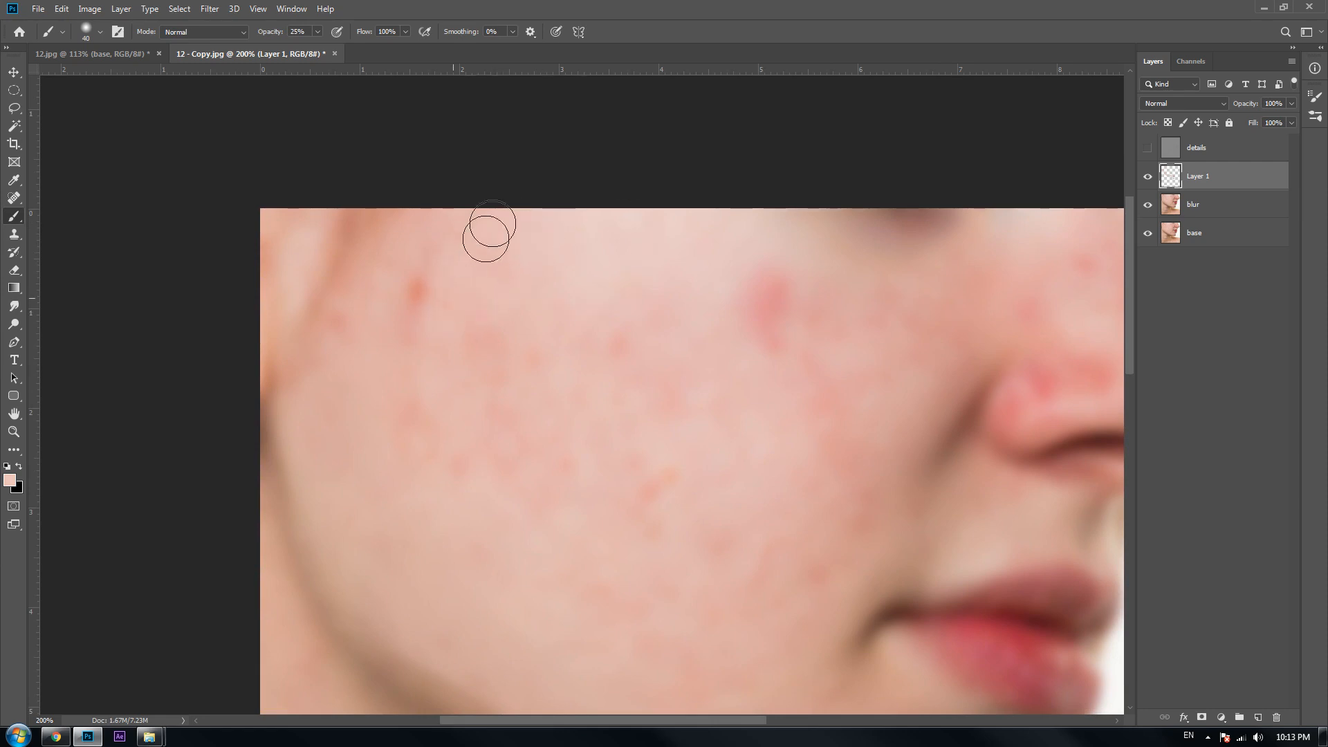
{"action": "left_click_drag", "start_coordinate": [392, 245], "coordinate": [396, 227]}
{"action": "left_click", "coordinate": [428, 263], "text": "alt"}
{"action": "mouse_move", "coordinate": [415, 297]}
{"action": "left_mouse_down"}
{"action": "mouse_move", "coordinate": [418, 316]}
{"action": "mouse_move", "coordinate": [423, 256]}
{"action": "mouse_move", "coordinate": [412, 380]}
{"action": "mouse_move", "coordinate": [414, 323]}
{"action": "mouse_move", "coordinate": [342, 346]}
{"action": "mouse_move", "coordinate": [359, 364]}
{"action": "left_mouse_up"}
- Resample nearby skin tones and blend away the remaining redness down the outer cheek below the hairline
{"action": "left_click", "coordinate": [374, 298], "text": "alt"}
{"action": "left_click", "coordinate": [372, 333], "text": "alt"}
{"action": "left_click", "coordinate": [408, 312], "text": "alt"}
{"action": "mouse_move", "coordinate": [416, 291]}
{"action": "left_mouse_down"}
{"action": "mouse_move", "coordinate": [399, 340]}
{"action": "mouse_move", "coordinate": [414, 276]}
{"action": "mouse_move", "coordinate": [388, 407]}
{"action": "mouse_move", "coordinate": [412, 407]}
{"action": "mouse_move", "coordinate": [410, 468]}
{"action": "mouse_move", "coordinate": [429, 480]}
{"action": "mouse_move", "coordinate": [453, 434]}
{"action": "mouse_move", "coordinate": [441, 389]}
{"action": "mouse_move", "coordinate": [411, 411]}
{"action": "left_mouse_up"}
{"action": "left_click", "coordinate": [390, 404], "text": "alt"}
{"action": "left_click", "coordinate": [442, 390], "text": "alt"}
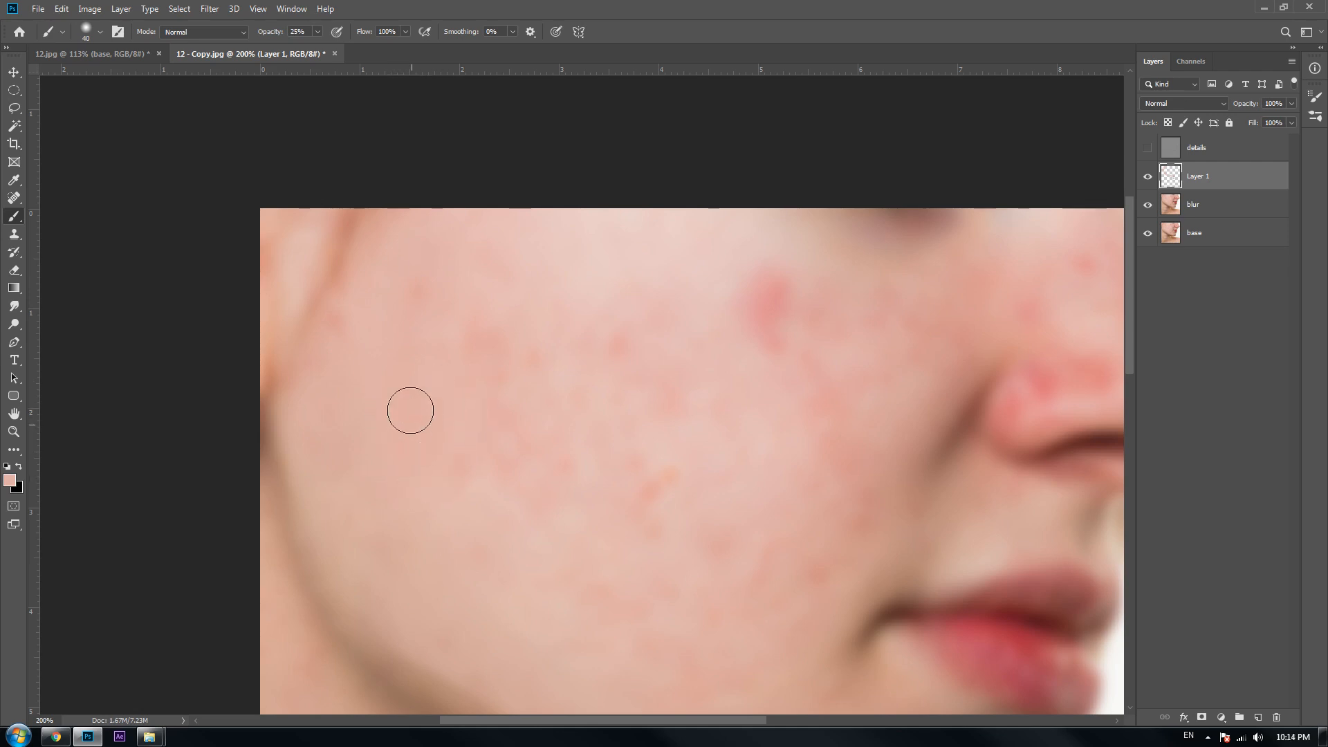
- Paint sampled skin tones over the reddish patches across the middle of the cheek to even out the color
{"action": "left_click", "coordinate": [417, 343], "text": "alt"}
{"action": "mouse_move", "coordinate": [416, 288]}
{"action": "left_mouse_down"}
{"action": "mouse_move", "coordinate": [403, 305]}
{"action": "mouse_move", "coordinate": [416, 285]}
{"action": "left_mouse_up"}
{"action": "left_click", "coordinate": [486, 293], "text": "alt"}
{"action": "left_click_drag", "start_coordinate": [460, 353], "coordinate": [500, 297]}
{"action": "left_click", "coordinate": [567, 284], "text": "alt"}
{"action": "mouse_move", "coordinate": [542, 338]}
{"action": "left_mouse_down"}
{"action": "mouse_move", "coordinate": [490, 443]}
{"action": "mouse_move", "coordinate": [427, 477]}
{"action": "mouse_move", "coordinate": [464, 439]}
{"action": "left_mouse_up"}
{"action": "left_click", "coordinate": [498, 496], "text": "alt"}
{"action": "left_click", "coordinate": [487, 500], "text": "alt"}
{"action": "mouse_move", "coordinate": [503, 534]}
{"action": "left_mouse_down"}
{"action": "mouse_move", "coordinate": [492, 573]}
{"action": "mouse_move", "coordinate": [432, 502]}
{"action": "left_mouse_up"}
- Cover the large red spot below the eye and the redness beside the nose with sampled skin tones
{"action": "left_click_drag", "start_coordinate": [758, 379], "coordinate": [629, 372]}
{"action": "left_click", "coordinate": [634, 236], "text": "alt"}
{"action": "left_click_drag", "start_coordinate": [632, 252], "coordinate": [650, 346]}
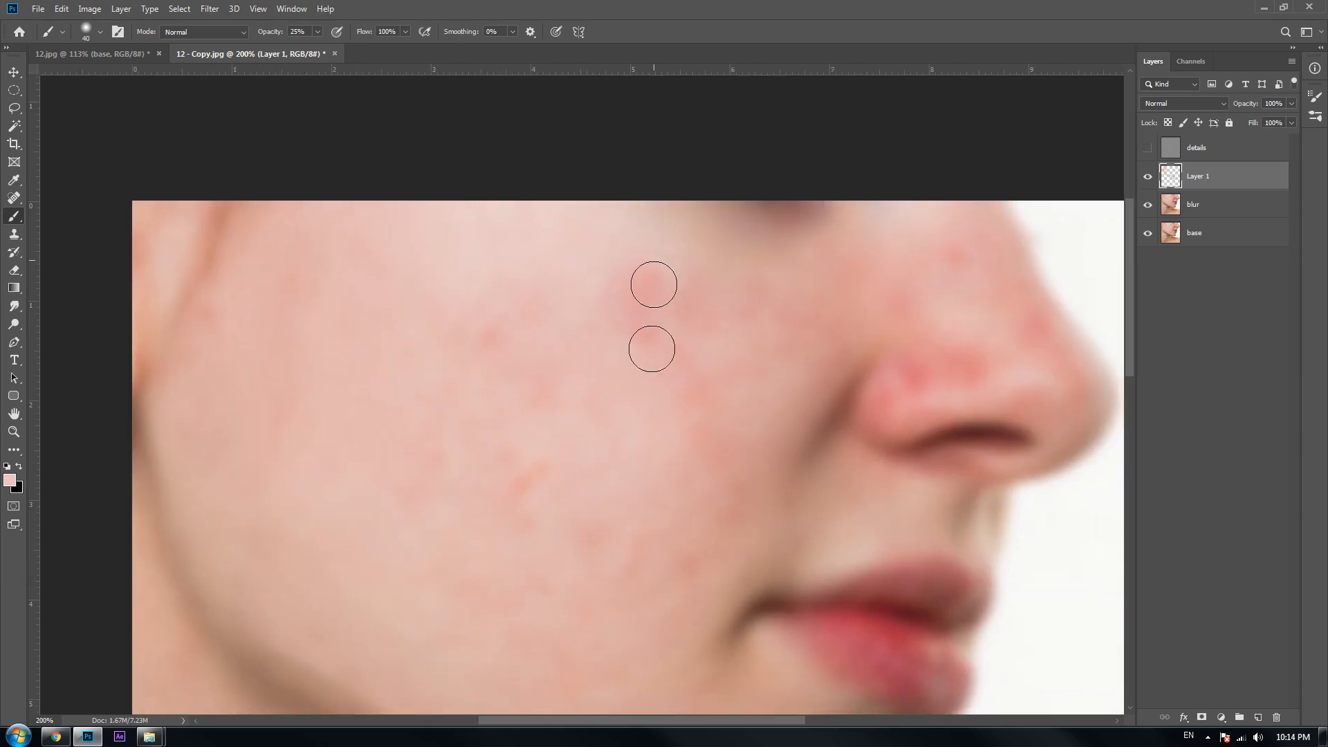
{"action": "left_click", "coordinate": [605, 255], "text": "alt"}
{"action": "mouse_move", "coordinate": [615, 259]}
{"action": "left_mouse_down"}
{"action": "mouse_move", "coordinate": [653, 271]}
{"action": "mouse_move", "coordinate": [652, 310]}
{"action": "mouse_move", "coordinate": [611, 292]}
{"action": "mouse_move", "coordinate": [616, 320]}
{"action": "mouse_move", "coordinate": [669, 287]}
{"action": "mouse_move", "coordinate": [705, 294]}
{"action": "mouse_move", "coordinate": [654, 285]}
{"action": "mouse_move", "coordinate": [659, 265]}
{"action": "mouse_move", "coordinate": [652, 289]}
{"action": "mouse_move", "coordinate": [597, 248]}
{"action": "mouse_move", "coordinate": [658, 263]}
{"action": "mouse_move", "coordinate": [615, 278]}
{"action": "left_mouse_up"}
{"action": "left_click", "coordinate": [682, 304], "text": "alt"}
{"action": "left_click", "coordinate": [614, 246], "text": "alt"}
{"action": "left_click", "coordinate": [620, 333], "text": "alt"}
{"action": "mouse_move", "coordinate": [677, 337]}
{"action": "left_mouse_down"}
{"action": "mouse_move", "coordinate": [763, 300]}
{"action": "mouse_move", "coordinate": [774, 317]}
{"action": "mouse_move", "coordinate": [688, 367]}
{"action": "mouse_move", "coordinate": [736, 365]}
{"action": "mouse_move", "coordinate": [733, 476]}
{"action": "mouse_move", "coordinate": [698, 390]}
{"action": "left_mouse_up"}
{"action": "left_click", "coordinate": [716, 349], "text": "alt"}
{"action": "left_click", "coordinate": [685, 427], "text": "alt"}
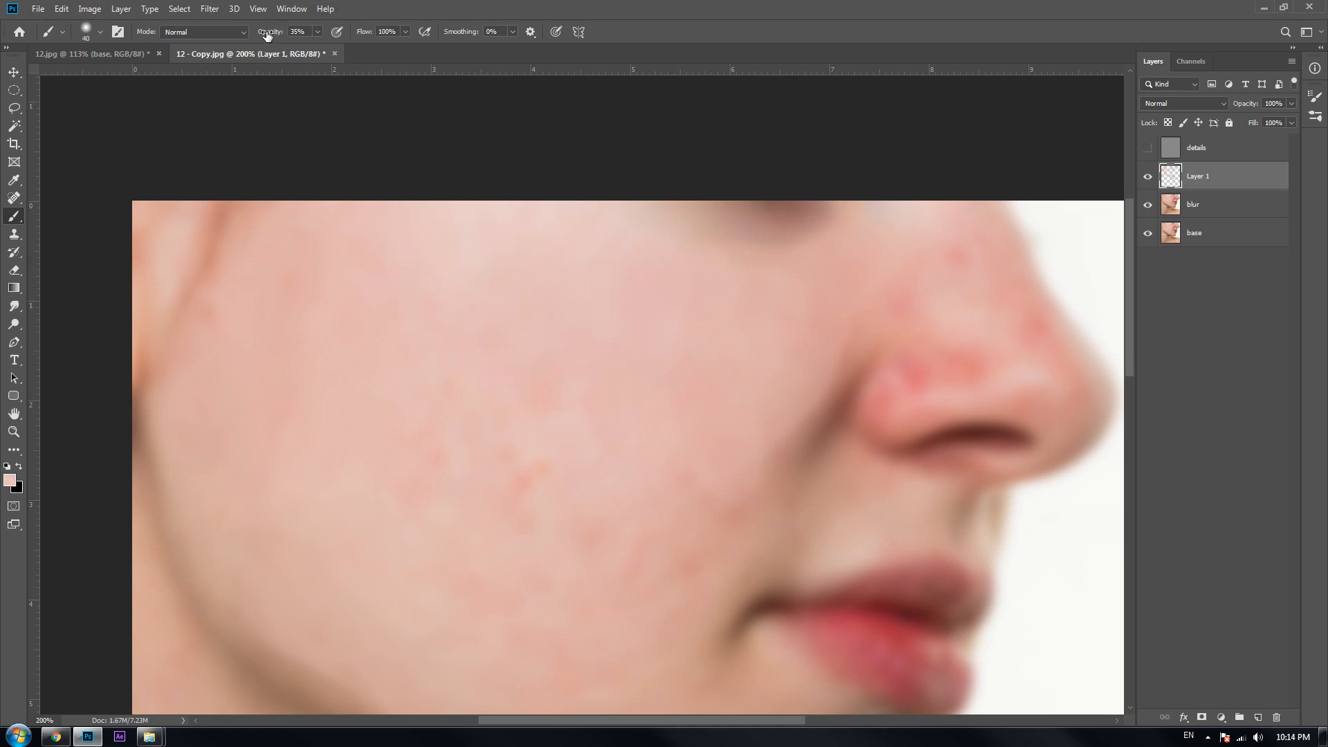
- Raise the brush opacity to 39% and blend sampled skin tones over the remaining blotches on the central cheek
{"action": "left_click", "coordinate": [567, 345], "text": "alt"}
{"action": "mouse_move", "coordinate": [551, 380]}
{"action": "left_mouse_down"}
{"action": "mouse_move", "coordinate": [530, 400]}
{"action": "mouse_move", "coordinate": [535, 386]}
{"action": "left_mouse_up"}
{"action": "left_click_drag", "start_coordinate": [631, 446], "coordinate": [586, 349]}
{"action": "left_click", "coordinate": [510, 341], "text": "alt"}
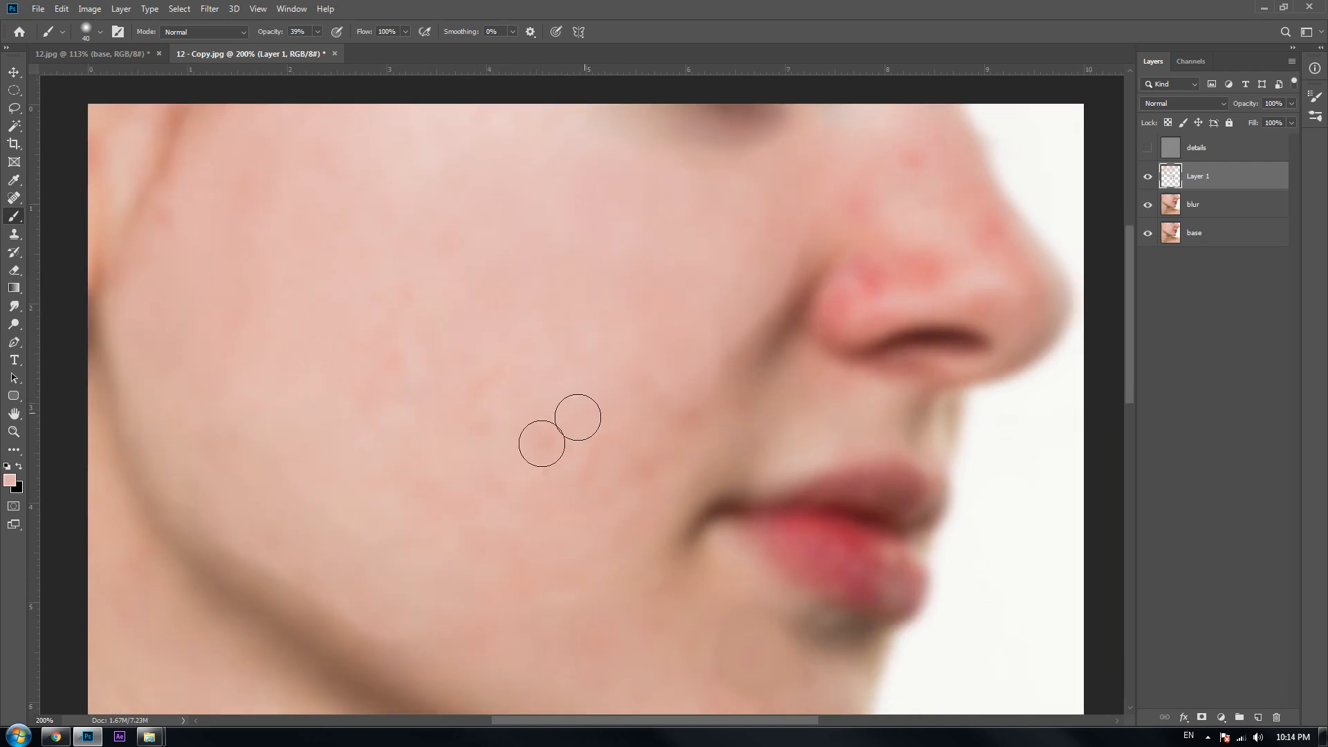
{"action": "left_click_drag", "start_coordinate": [592, 375], "coordinate": [558, 335]}
{"action": "left_click", "coordinate": [439, 336], "text": "alt"}
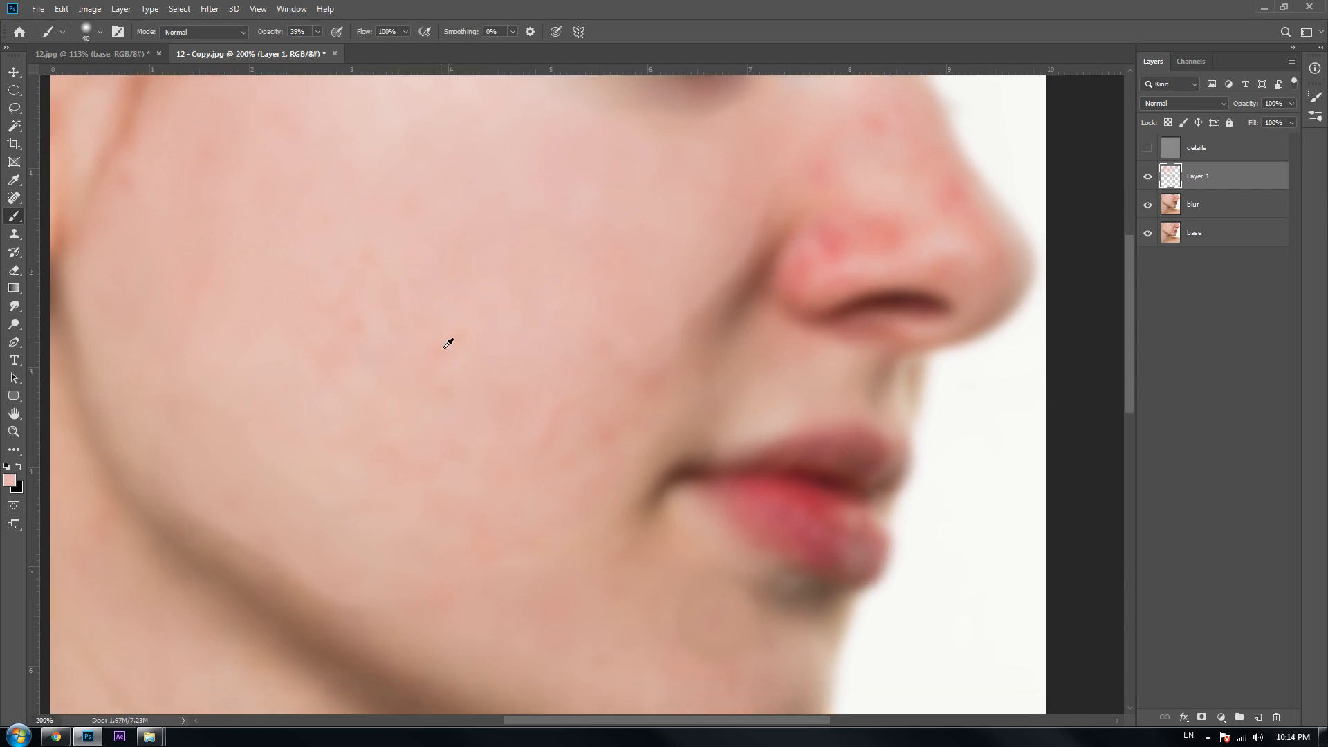
- Paint sampled tone over the reddish skin between the cheek and mouth corner, undoing the first stroke and repainting it
{"action": "left_click", "coordinate": [520, 339], "text": "alt"}
{"action": "mouse_move", "coordinate": [622, 359]}
{"action": "left_mouse_down"}
{"action": "mouse_move", "coordinate": [645, 373]}
{"action": "mouse_move", "coordinate": [606, 424]}
{"action": "left_mouse_up"}
{"action": "key", "text": "ctrl+z"}
{"action": "mouse_move", "coordinate": [677, 358]}
{"action": "left_mouse_down"}
{"action": "mouse_move", "coordinate": [598, 409]}
{"action": "mouse_move", "coordinate": [615, 432]}
{"action": "left_mouse_up"}
{"action": "left_click", "coordinate": [693, 391], "text": "alt"}
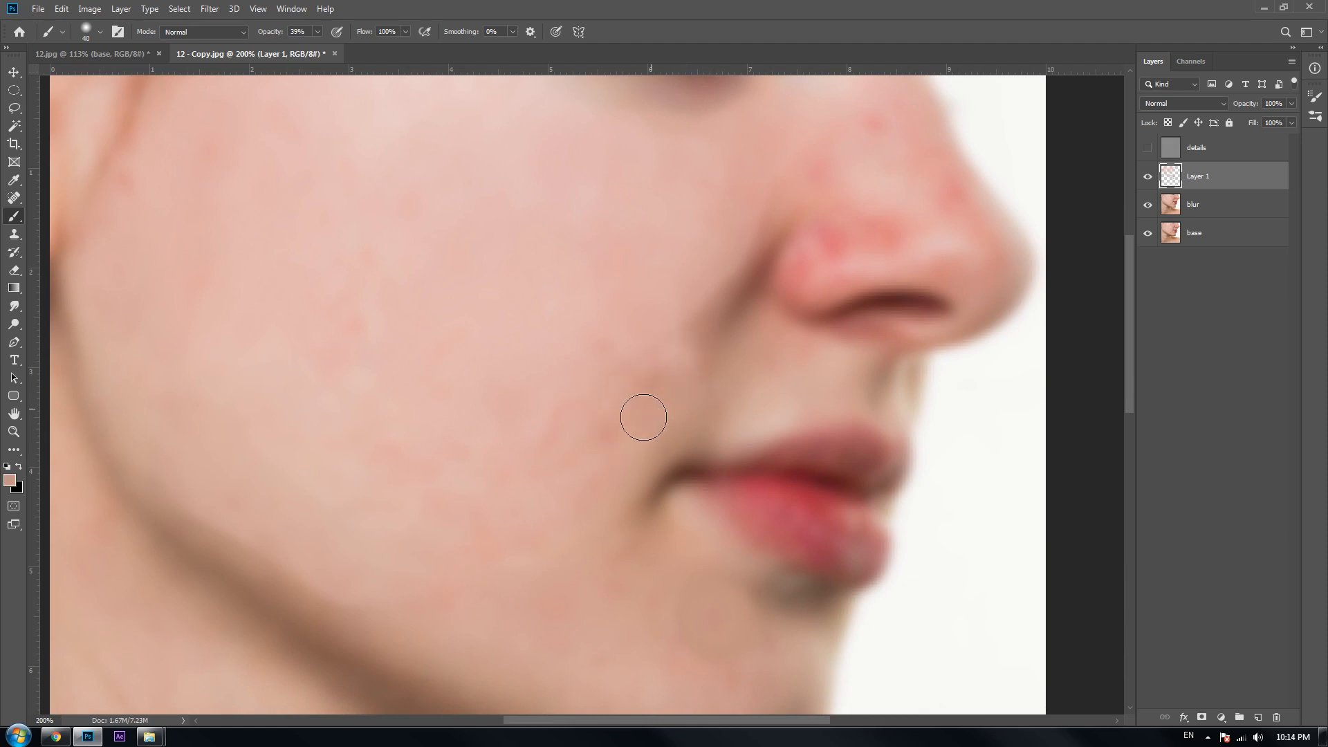
- Soften the brush edge and blend sampled skin tones over the cheek beside the mouth and the lower cheek
{"action": "left_click", "coordinate": [87, 31]}
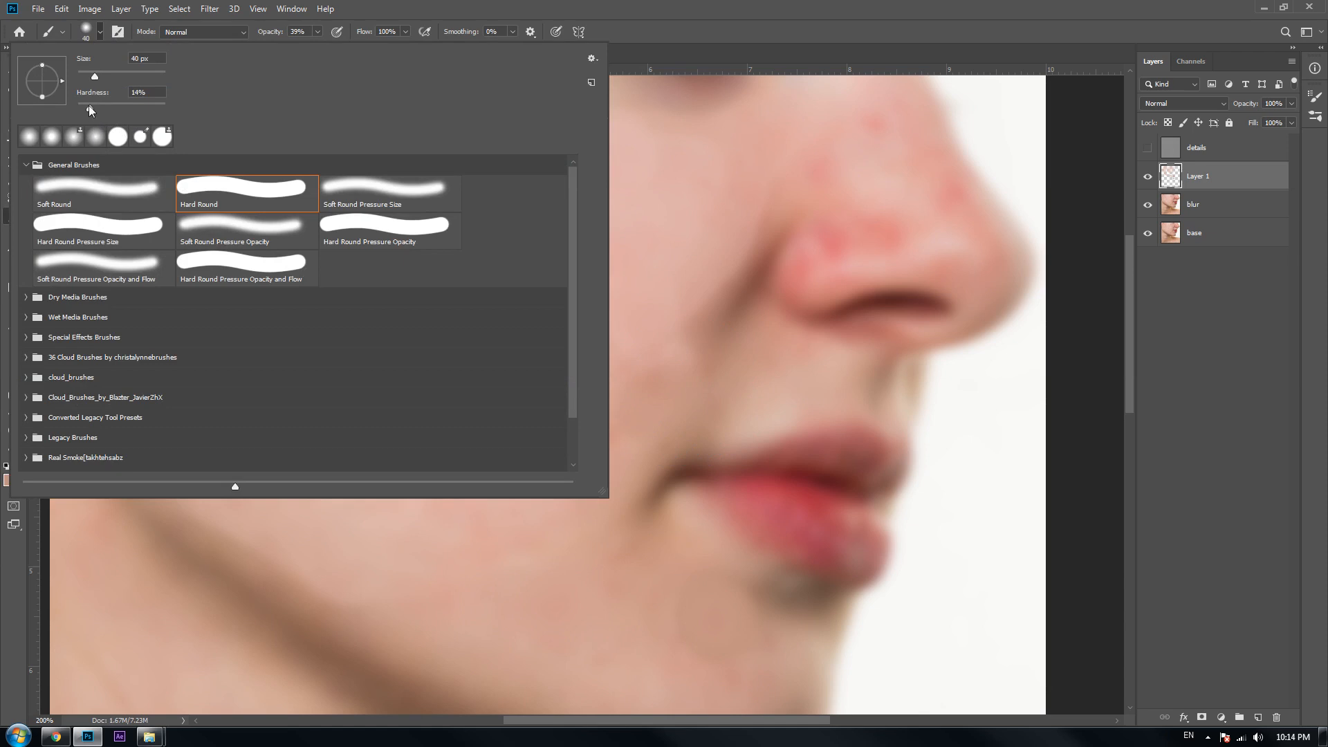
{"action": "key", "text": "Return"}
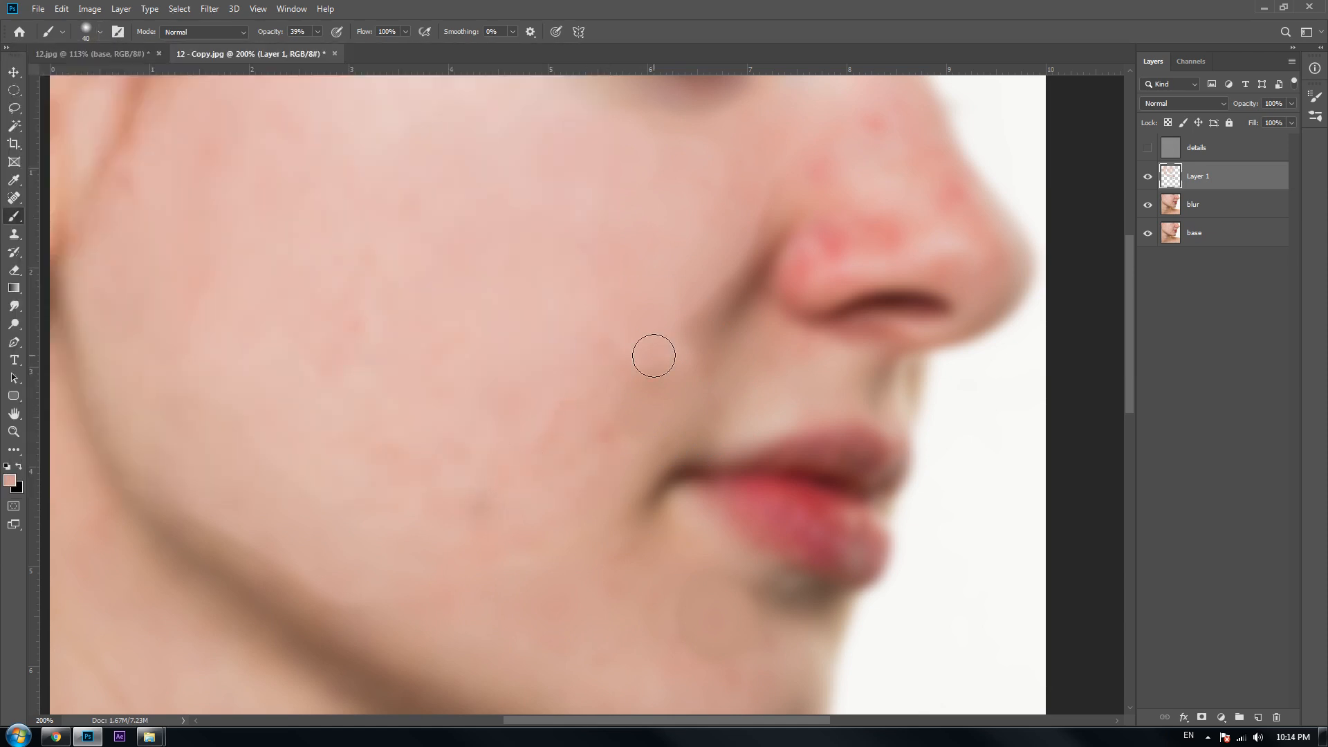
{"action": "left_click", "coordinate": [653, 350], "text": "alt"}
{"action": "left_click", "coordinate": [560, 332], "text": "alt"}
{"action": "mouse_move", "coordinate": [590, 379]}
{"action": "left_mouse_down"}
{"action": "mouse_move", "coordinate": [570, 403]}
{"action": "mouse_move", "coordinate": [597, 437]}
{"action": "left_mouse_up"}
{"action": "left_click_drag", "start_coordinate": [450, 500], "coordinate": [493, 494]}
{"action": "left_click_drag", "start_coordinate": [494, 447], "coordinate": [578, 460]}
{"action": "left_click", "coordinate": [513, 424], "text": "alt"}
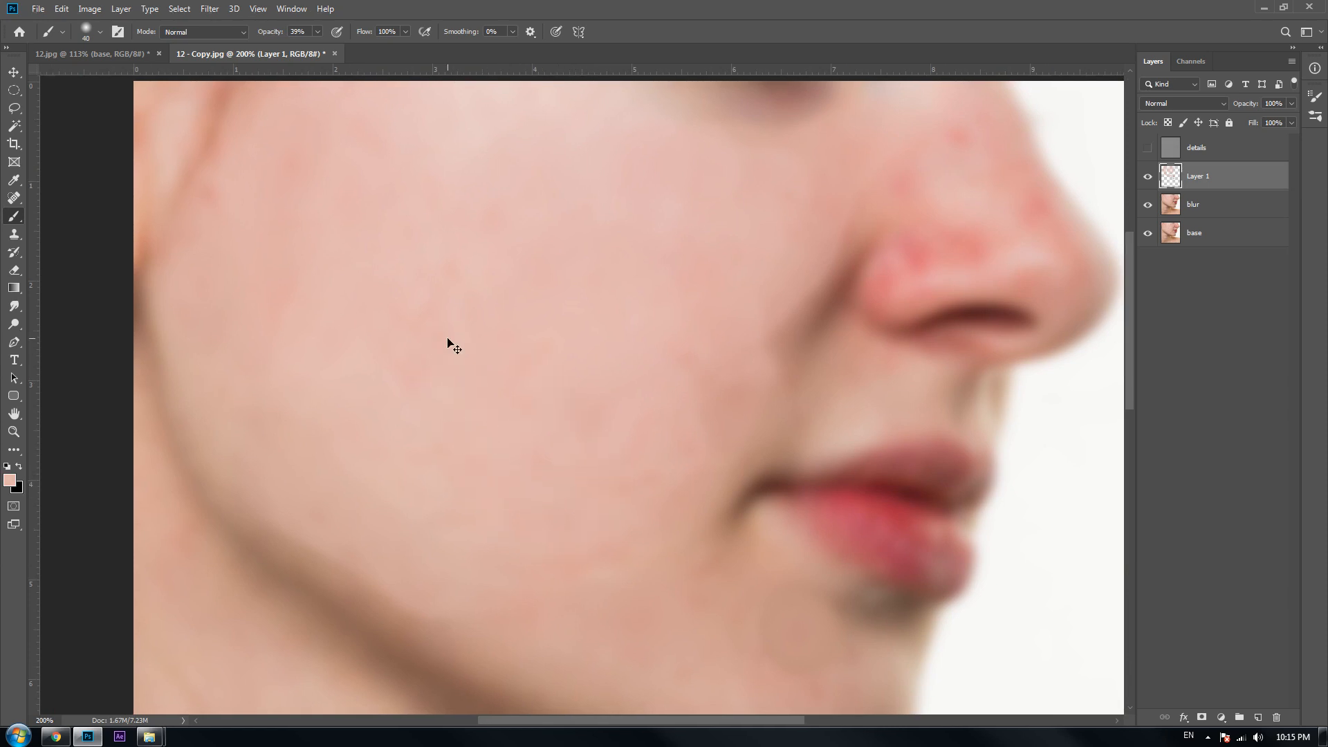
- Even out the red areas on the side of the nose and above the nostril with sampled skin tones
{"action": "key", "text": "ctrl+minus"}
{"action": "key", "text": "ctrl+plus"}
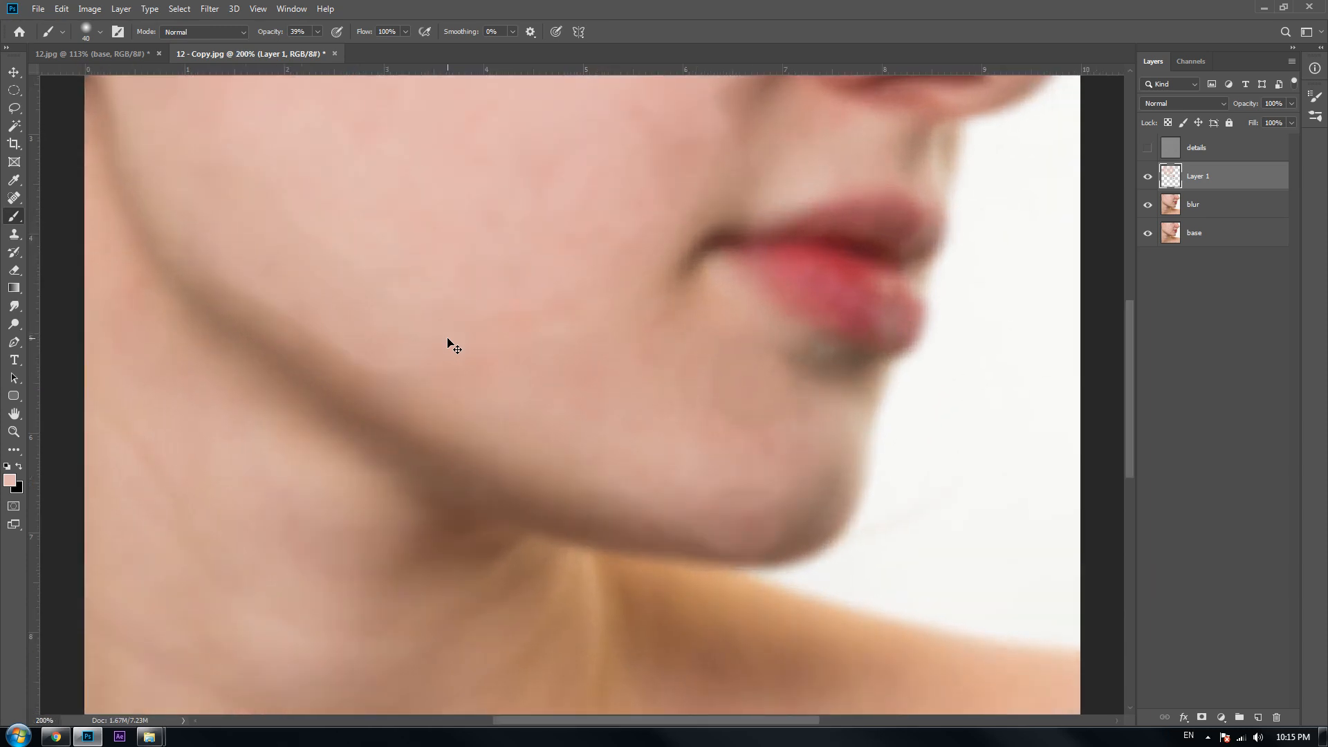
{"action": "key", "text": "ctrl+plus"}
{"action": "left_click_drag", "start_coordinate": [640, 265], "coordinate": [442, 391]}
{"action": "left_click_drag", "start_coordinate": [700, 264], "coordinate": [410, 649]}
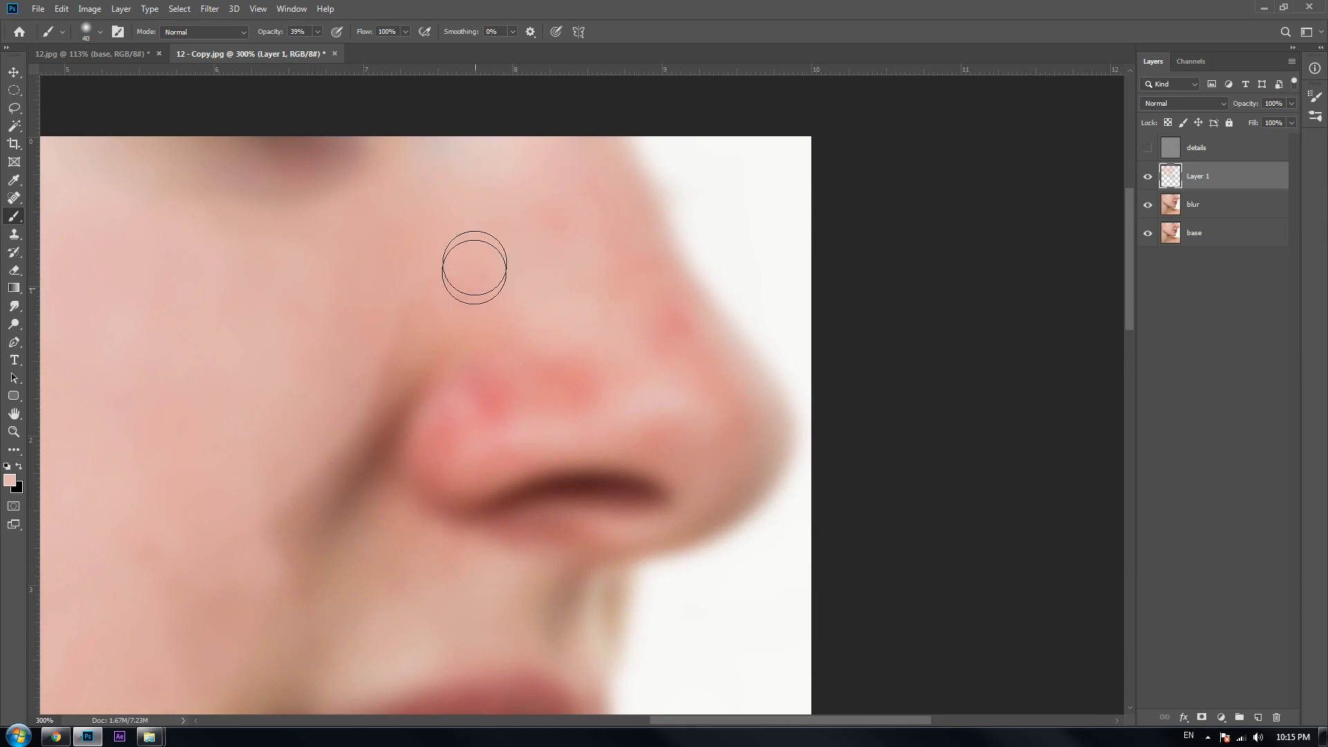
{"action": "left_click", "coordinate": [552, 329], "text": "alt"}
{"action": "mouse_move", "coordinate": [552, 378]}
{"action": "left_mouse_down"}
{"action": "mouse_move", "coordinate": [513, 382]}
{"action": "mouse_move", "coordinate": [475, 366]}
{"action": "left_mouse_up"}
{"action": "left_click", "coordinate": [593, 311], "text": "alt"}
{"action": "mouse_move", "coordinate": [584, 374]}
{"action": "left_mouse_down"}
{"action": "mouse_move", "coordinate": [528, 359]}
{"action": "mouse_move", "coordinate": [463, 431]}
{"action": "left_mouse_up"}
{"action": "left_click", "coordinate": [486, 350], "text": "alt"}
{"action": "left_click", "coordinate": [542, 339], "text": "alt"}
{"action": "mouse_move", "coordinate": [593, 406]}
{"action": "left_mouse_down"}
{"action": "mouse_move", "coordinate": [567, 370]}
{"action": "mouse_move", "coordinate": [558, 385]}
{"action": "mouse_move", "coordinate": [528, 282]}
{"action": "mouse_move", "coordinate": [448, 273]}
{"action": "mouse_move", "coordinate": [433, 231]}
{"action": "mouse_move", "coordinate": [364, 296]}
{"action": "mouse_move", "coordinate": [309, 417]}
{"action": "mouse_move", "coordinate": [285, 546]}
{"action": "left_mouse_up"}
{"action": "left_click", "coordinate": [636, 380], "text": "alt"}
{"action": "left_click", "coordinate": [562, 292], "text": "alt"}
- Blend sampled skin tones over the cheek beside the nostril fold, above the upper lip and near the mouth corner
{"action": "left_click", "coordinate": [346, 429], "text": "alt"}
{"action": "mouse_move", "coordinate": [393, 351]}
{"action": "left_mouse_down"}
{"action": "mouse_move", "coordinate": [457, 310]}
{"action": "mouse_move", "coordinate": [274, 455]}
{"action": "left_mouse_up"}
{"action": "left_click", "coordinate": [324, 414], "text": "alt"}
{"action": "left_click_drag", "start_coordinate": [335, 393], "coordinate": [299, 485]}
{"action": "left_click", "coordinate": [392, 575], "text": "alt"}
{"action": "left_click_drag", "start_coordinate": [390, 573], "coordinate": [325, 582]}
{"action": "left_click_drag", "start_coordinate": [359, 584], "coordinate": [438, 407]}
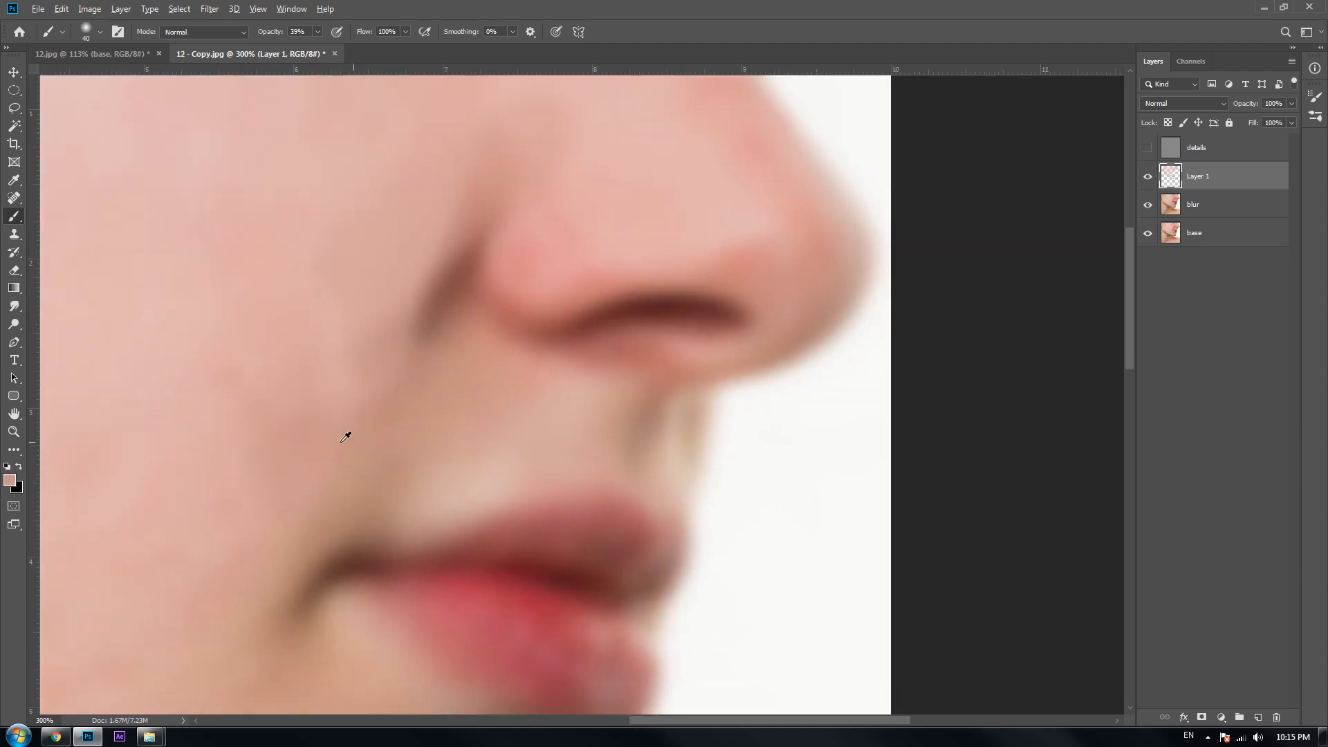
{"action": "left_click", "coordinate": [229, 440], "text": "alt"}
{"action": "mouse_move", "coordinate": [237, 437]}
{"action": "left_mouse_down"}
{"action": "mouse_move", "coordinate": [371, 443]}
{"action": "mouse_move", "coordinate": [622, 418]}
{"action": "mouse_move", "coordinate": [456, 445]}
{"action": "mouse_move", "coordinate": [348, 485]}
{"action": "mouse_move", "coordinate": [389, 493]}
{"action": "mouse_move", "coordinate": [277, 574]}
{"action": "left_mouse_up"}
{"action": "left_click_drag", "start_coordinate": [380, 363], "coordinate": [370, 308]}
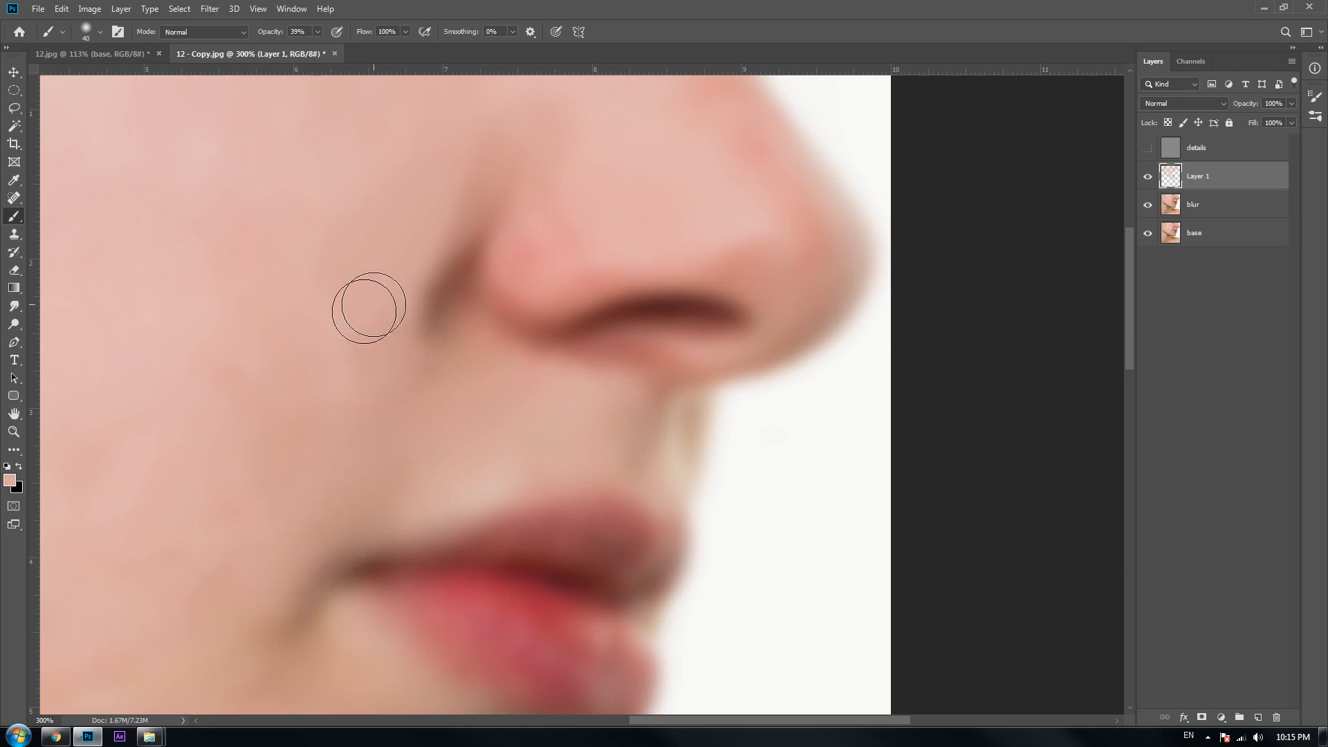
- Enlarge the brush, set its opacity to 19% and paint sampled light skin tone broadly across the upper cheek and nose
{"action": "key", "text": "ctrl+minus"}
{"action": "key", "text": "ctrl+minus"}
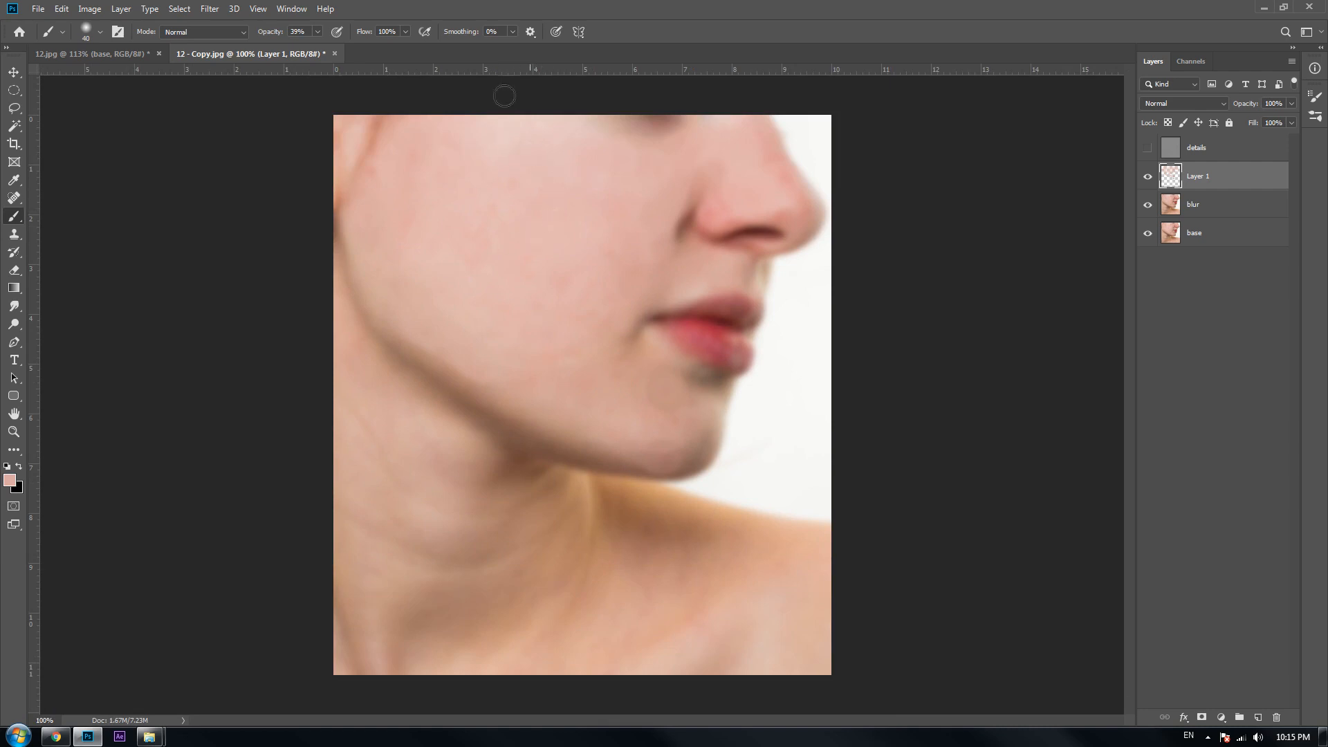
{"action": "left_click", "coordinate": [502, 123], "text": "alt"}
{"action": "key", "text": "bracketright"}
{"action": "key", "text": "bracketright"}
{"action": "key", "text": "bracketright"}
{"action": "key", "text": "bracketright"}
{"action": "key", "text": "bracketright"}
{"action": "key", "text": "bracketright"}
{"action": "key", "text": "bracketright"}
{"action": "key", "text": "bracketright"}
{"action": "key", "text": "bracketright"}
{"action": "key", "text": "bracketright"}
{"action": "key", "text": "bracketright"}
{"action": "key", "text": "bracketright"}
{"action": "key", "text": "bracketleft"}
{"action": "left_click_drag", "start_coordinate": [261, 37], "coordinate": [259, 37]}
{"action": "left_click", "coordinate": [507, 128], "text": "alt"}
{"action": "mouse_move", "coordinate": [501, 137]}
{"action": "left_mouse_down"}
{"action": "mouse_move", "coordinate": [467, 227]}
{"action": "mouse_move", "coordinate": [467, 129]}
{"action": "mouse_move", "coordinate": [409, 237]}
{"action": "mouse_move", "coordinate": [428, 159]}
{"action": "mouse_move", "coordinate": [435, 218]}
{"action": "mouse_move", "coordinate": [514, 198]}
{"action": "mouse_move", "coordinate": [532, 252]}
{"action": "mouse_move", "coordinate": [573, 302]}
{"action": "mouse_move", "coordinate": [563, 268]}
{"action": "mouse_move", "coordinate": [536, 289]}
{"action": "mouse_move", "coordinate": [533, 324]}
{"action": "mouse_move", "coordinate": [464, 150]}
{"action": "mouse_move", "coordinate": [612, 225]}
{"action": "mouse_move", "coordinate": [669, 149]}
{"action": "mouse_move", "coordinate": [757, 148]}
{"action": "left_mouse_up"}
- Reduce the brush size to 60 px and smooth the skin tone over the lower cheek and chin
{"action": "key", "text": "bracketleft"}
{"action": "key", "text": "bracketleft"}
{"action": "key", "text": "bracketleft"}
{"action": "key", "text": "bracketleft"}
{"action": "key", "text": "bracketleft"}
{"action": "key", "text": "bracketleft"}
{"action": "key", "text": "bracketleft"}
{"action": "key", "text": "bracketleft"}
{"action": "key", "text": "bracketleft"}
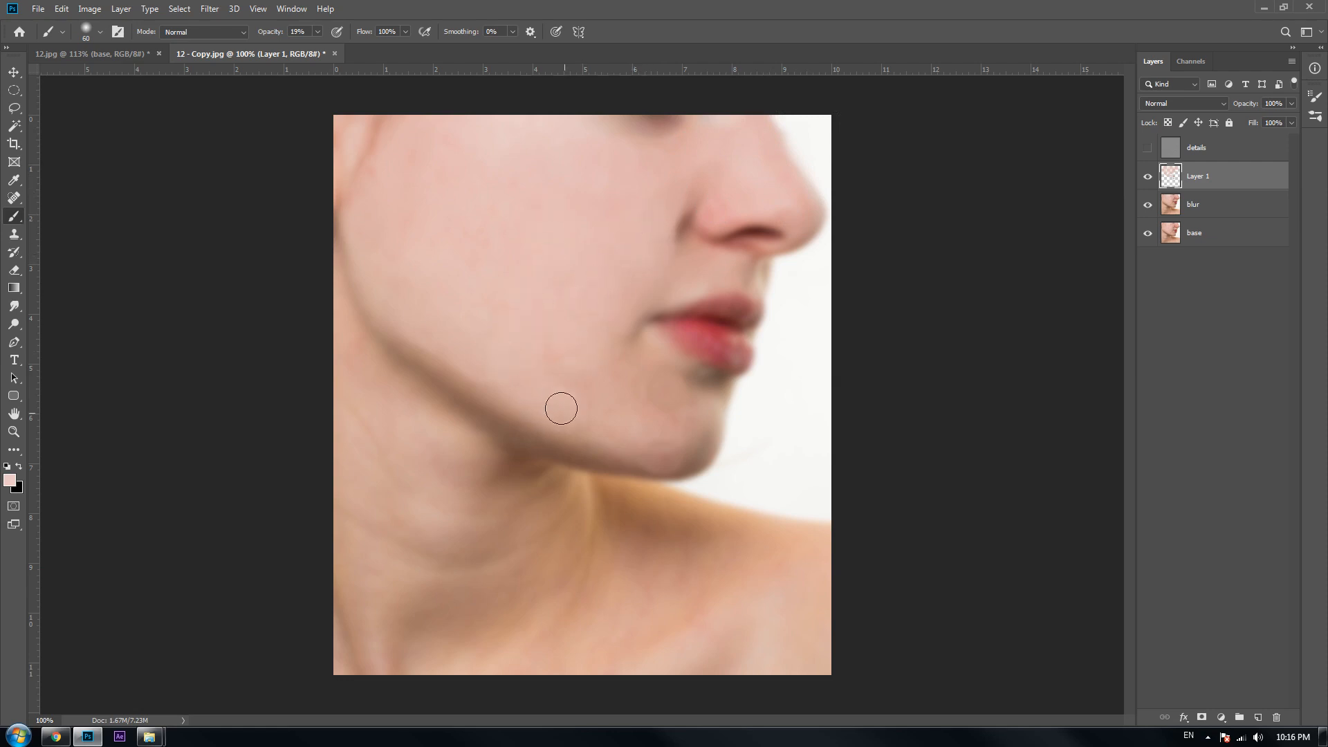
{"action": "mouse_move", "coordinate": [711, 393]}
{"action": "left_mouse_down"}
{"action": "mouse_move", "coordinate": [694, 430]}
{"action": "mouse_move", "coordinate": [687, 381]}
{"action": "left_mouse_up"}
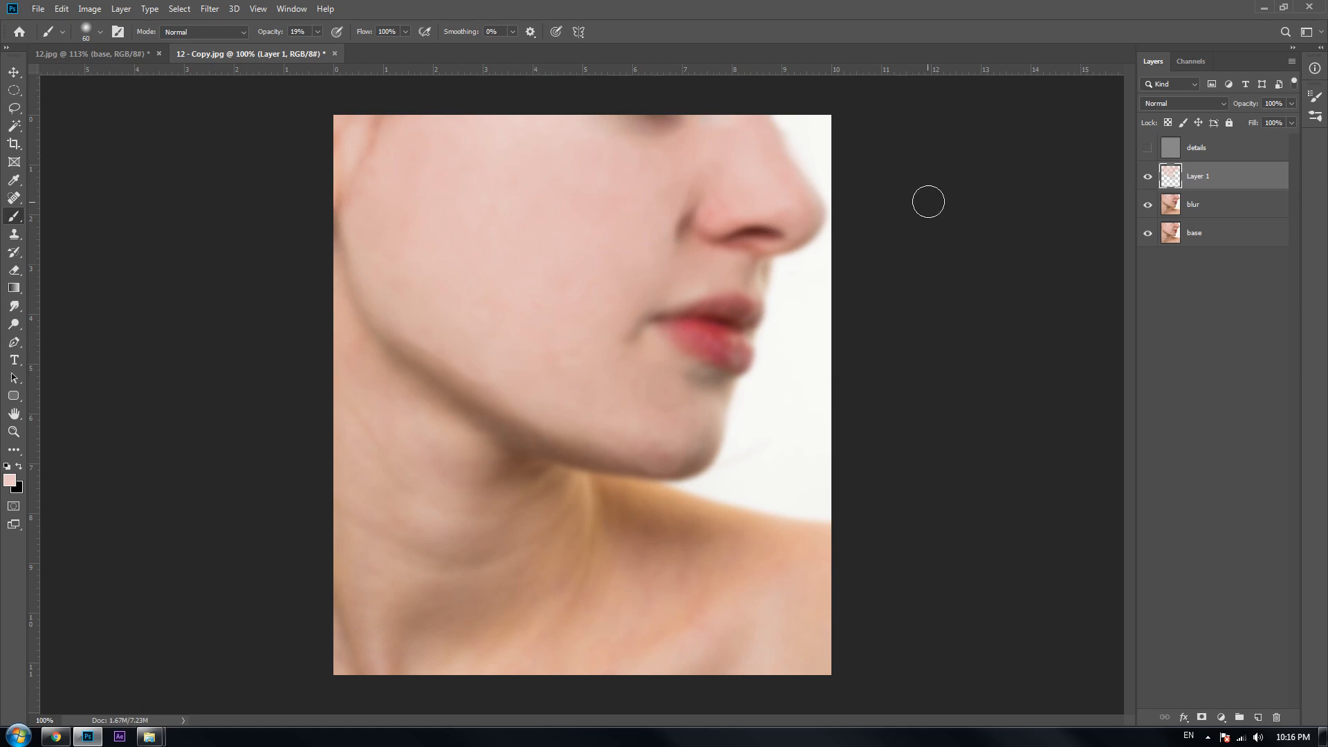
- Toggle the details layer to compare the skin with and without texture, leaving it shown for a close look at the nose
{"action": "key", "text": "v"}
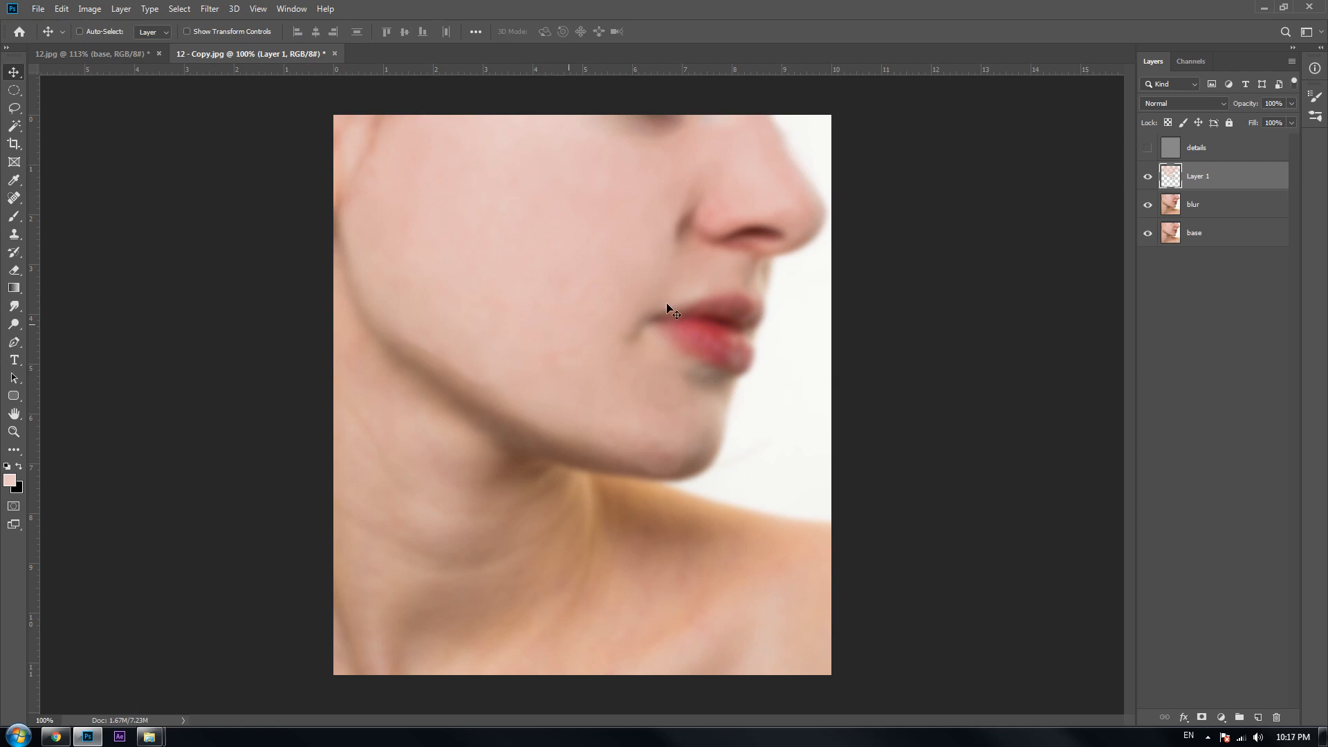
{"action": "left_click", "coordinate": [1148, 148]}
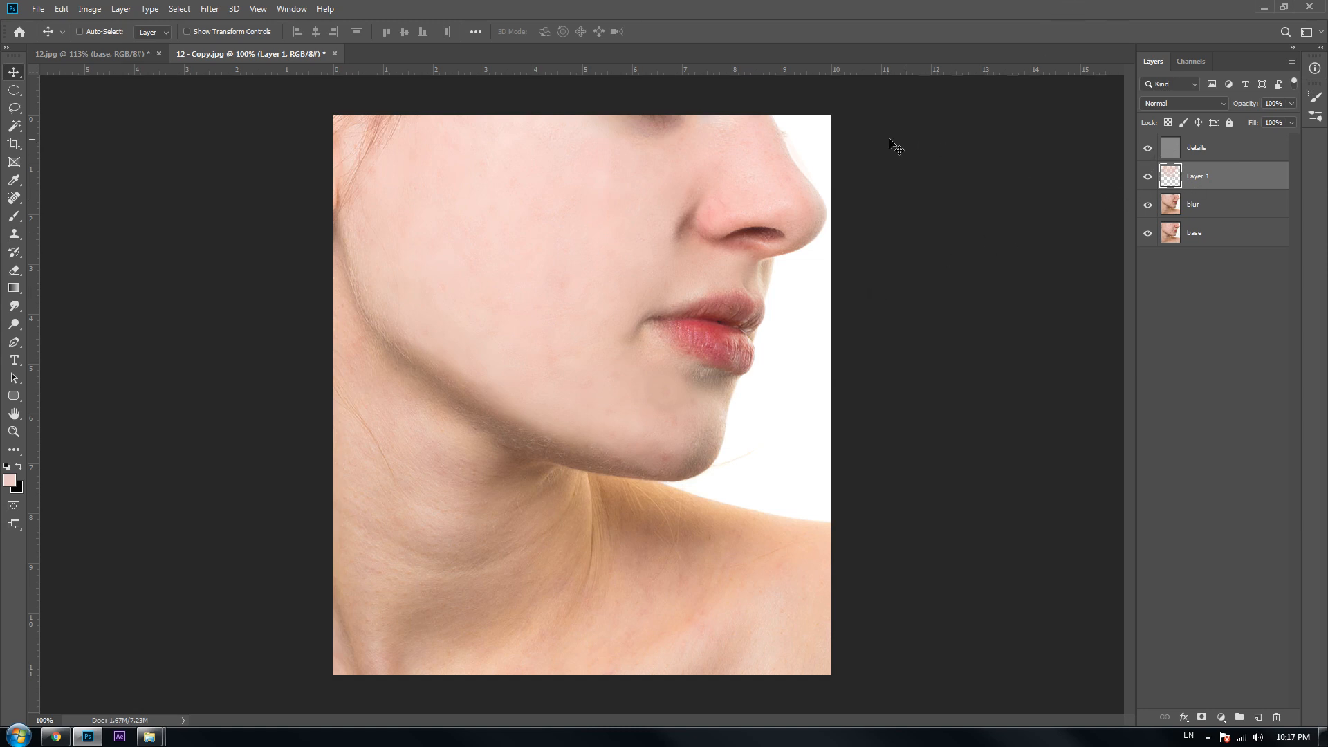
{"action": "left_click", "coordinate": [1144, 149]}
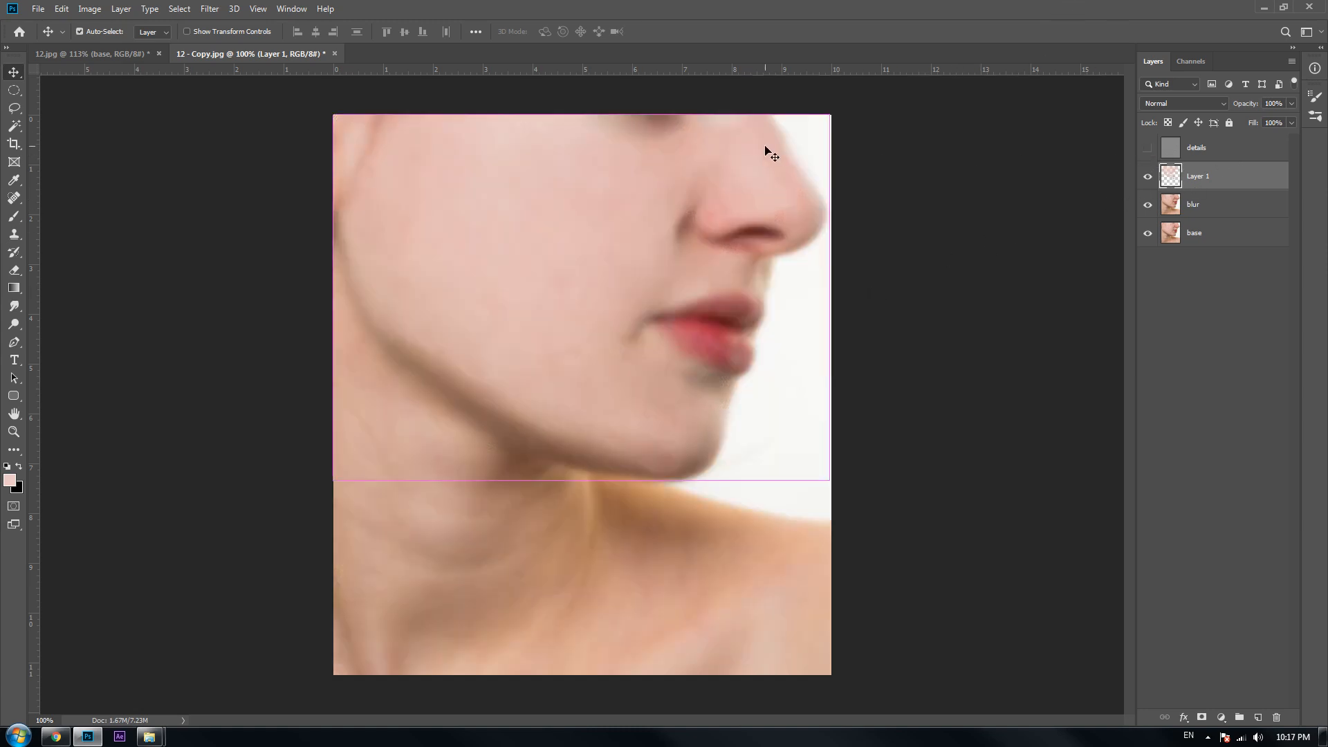
{"action": "scroll", "coordinate": [771, 153], "scroll_direction": "up", "scroll_amount": 2}
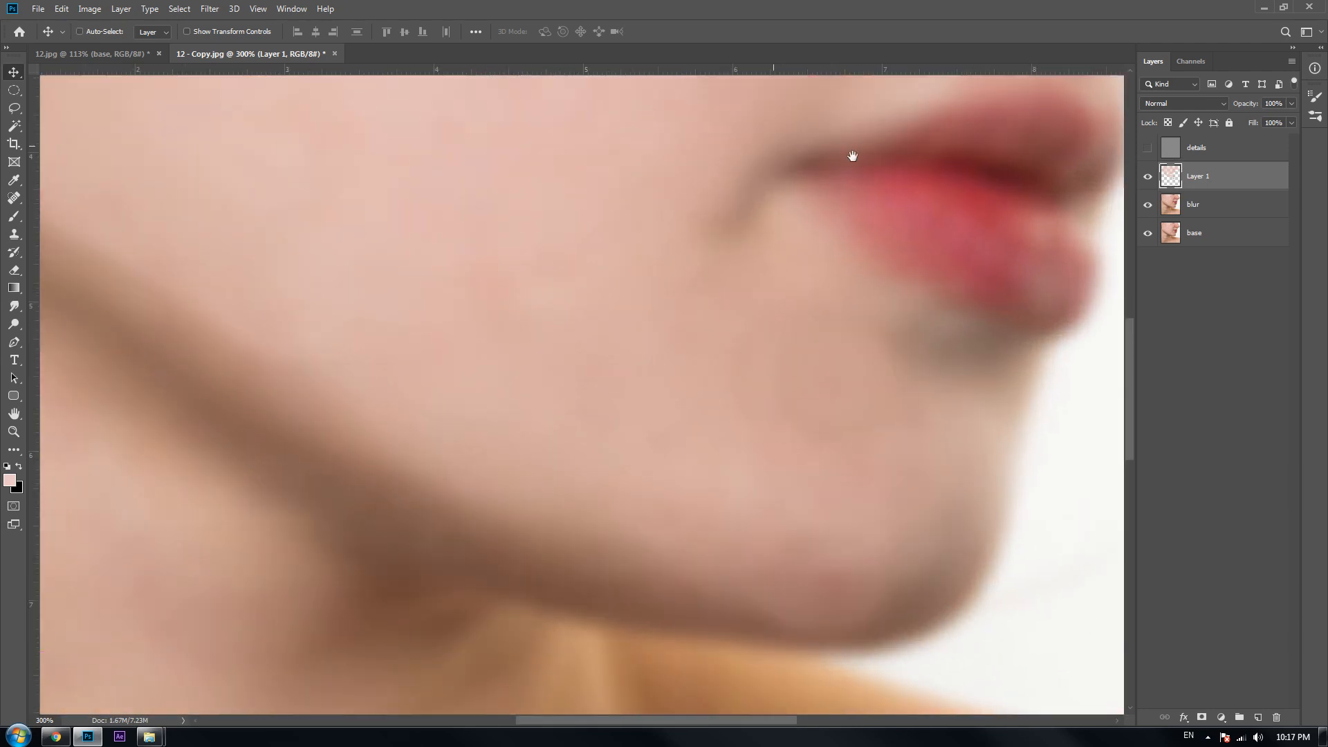
{"action": "left_click_drag", "start_coordinate": [854, 148], "coordinate": [392, 481]}
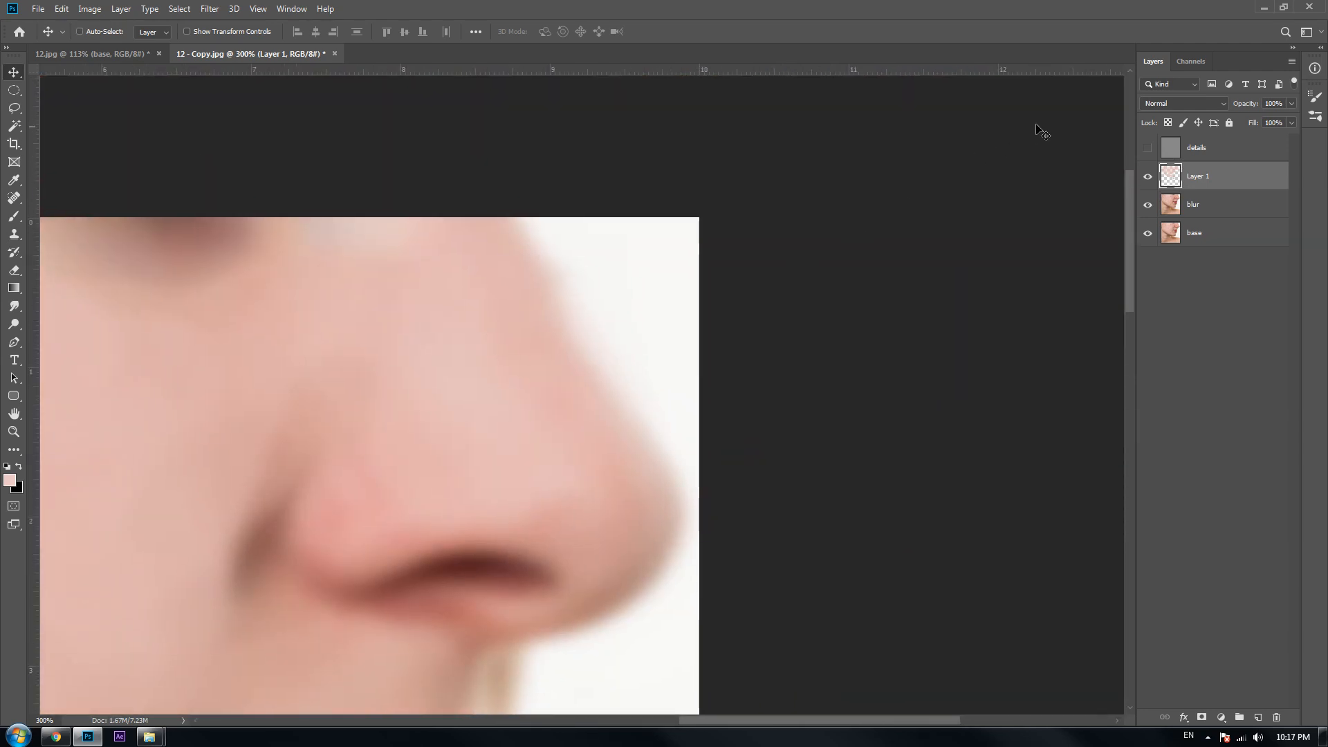
{"action": "left_click", "coordinate": [1146, 148]}
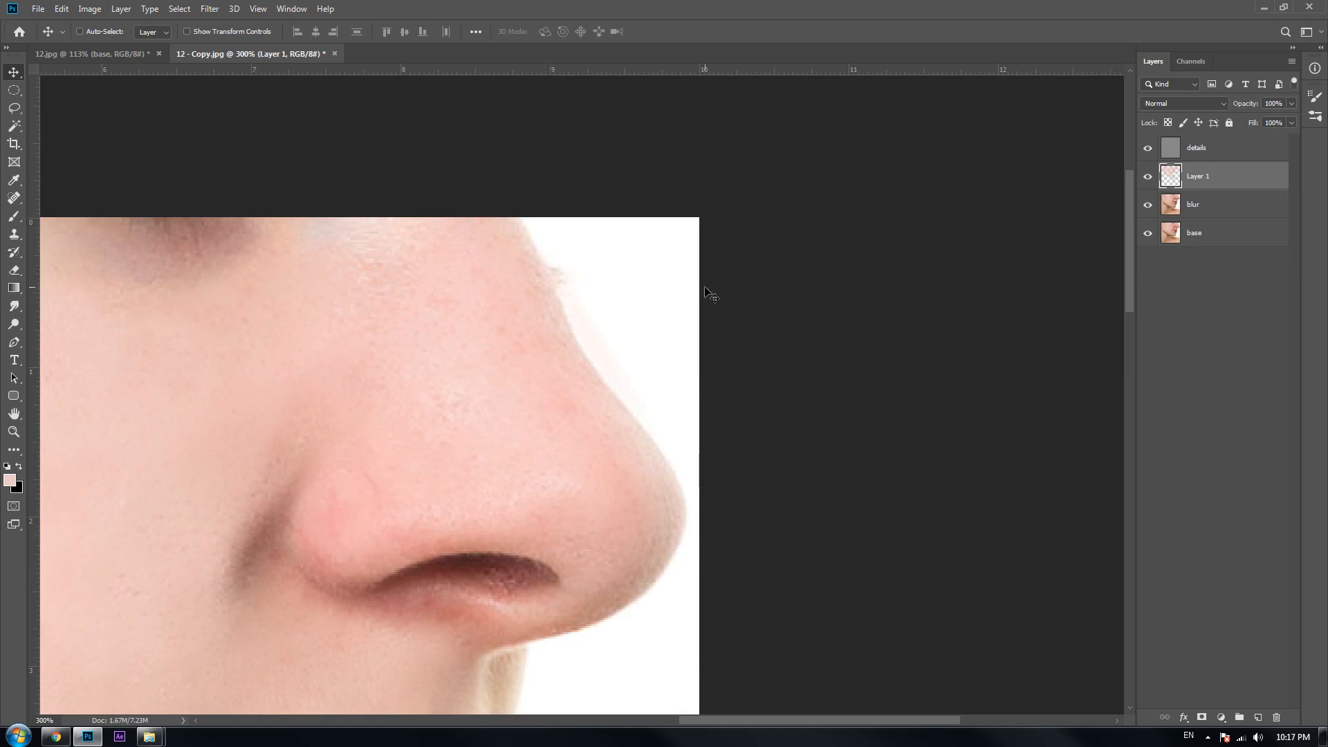
- Return to the Brush tool and set white as the foreground color and black as the background color
{"action": "key", "text": "b"}
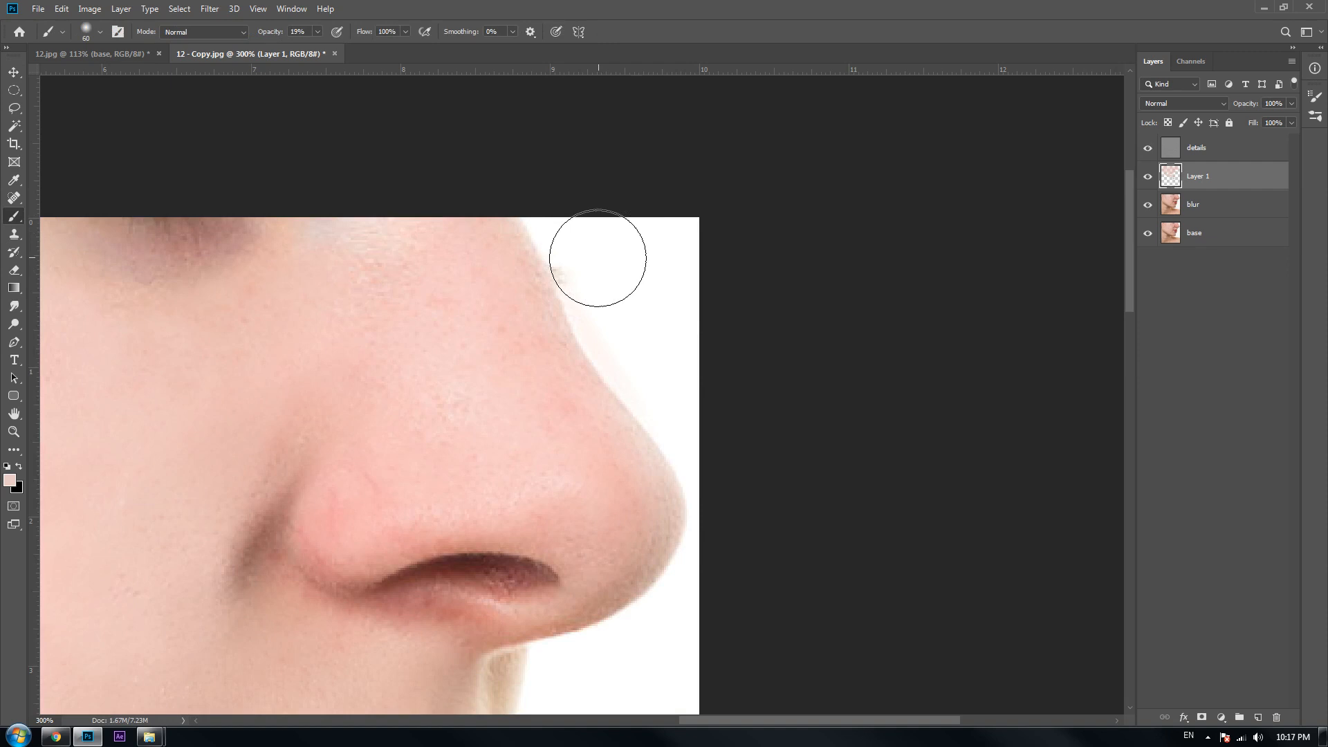
{"action": "left_click", "coordinate": [17, 488]}
{"action": "left_click", "coordinate": [640, 170]}
{"action": "left_click", "coordinate": [811, 132]}
{"action": "key", "text": "d"}
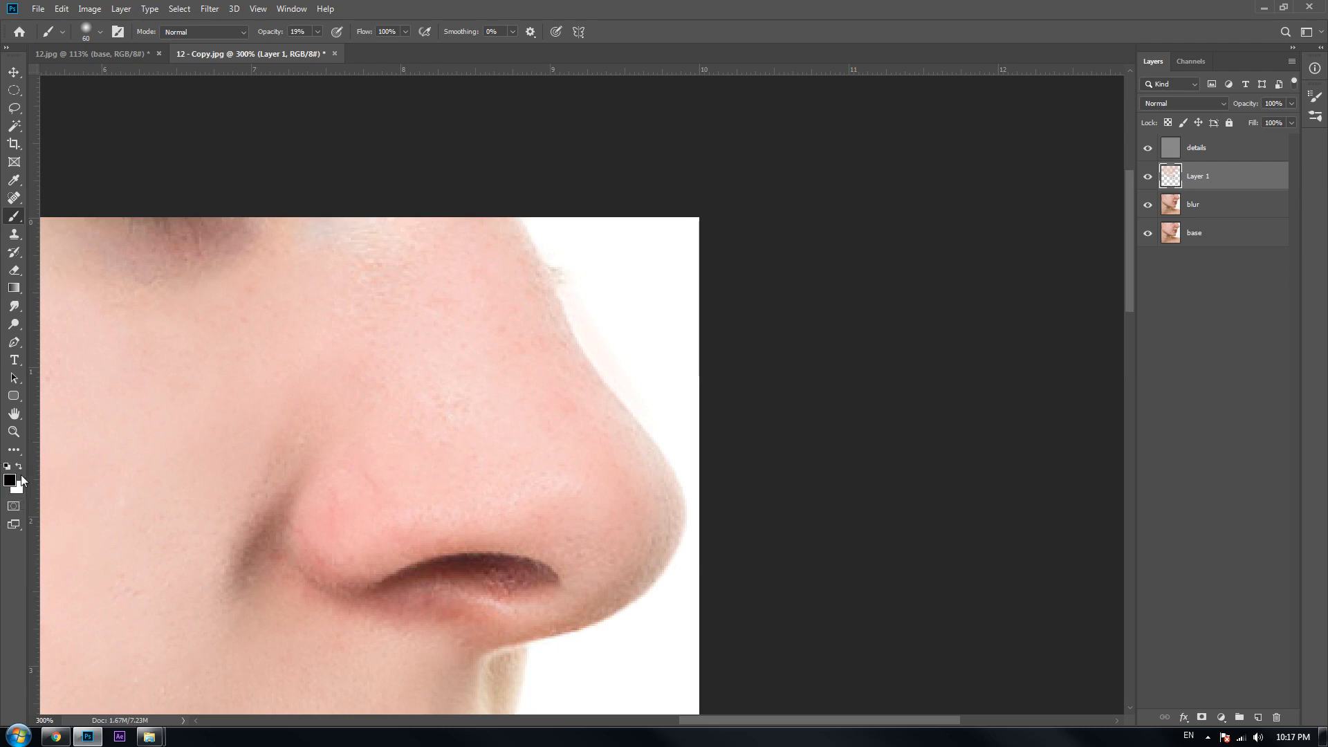
{"action": "left_click", "coordinate": [20, 467]}
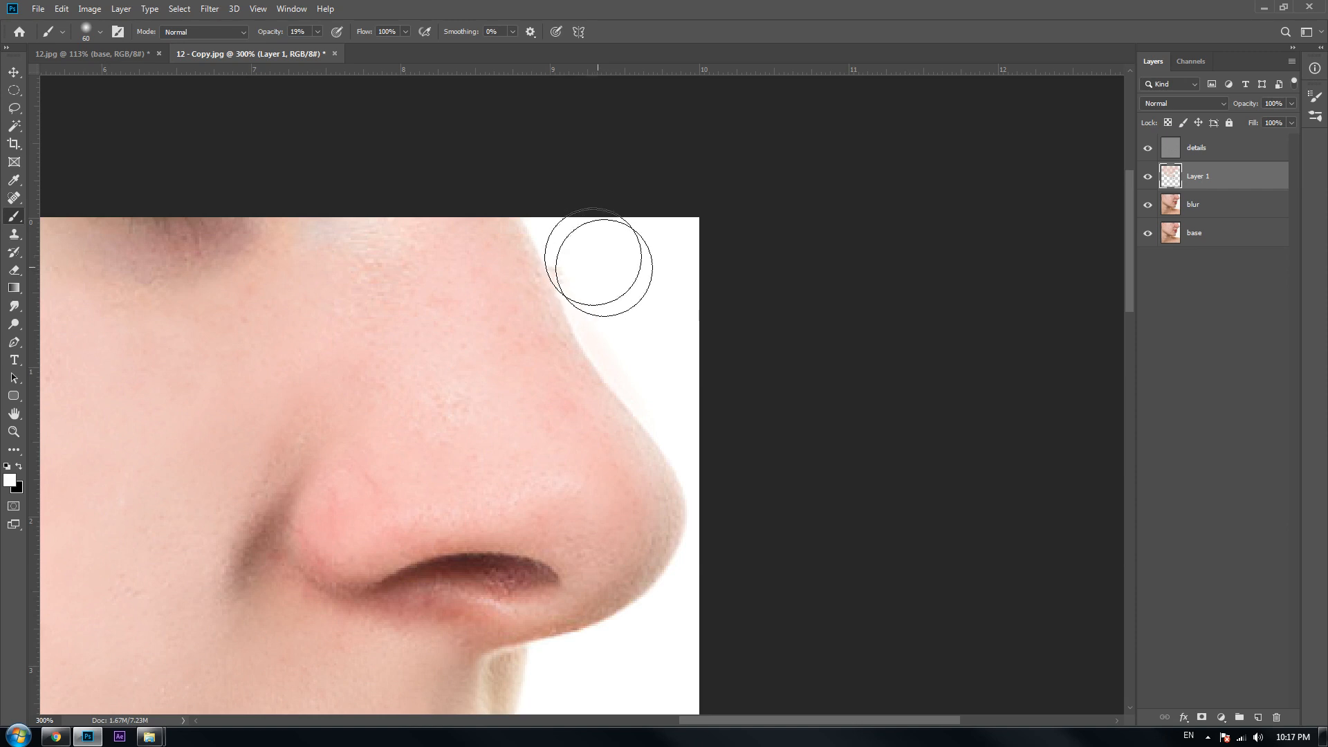
- Select the blur layer and set the brush to full hardness and 100% opacity
{"action": "left_click", "coordinate": [1242, 207]}
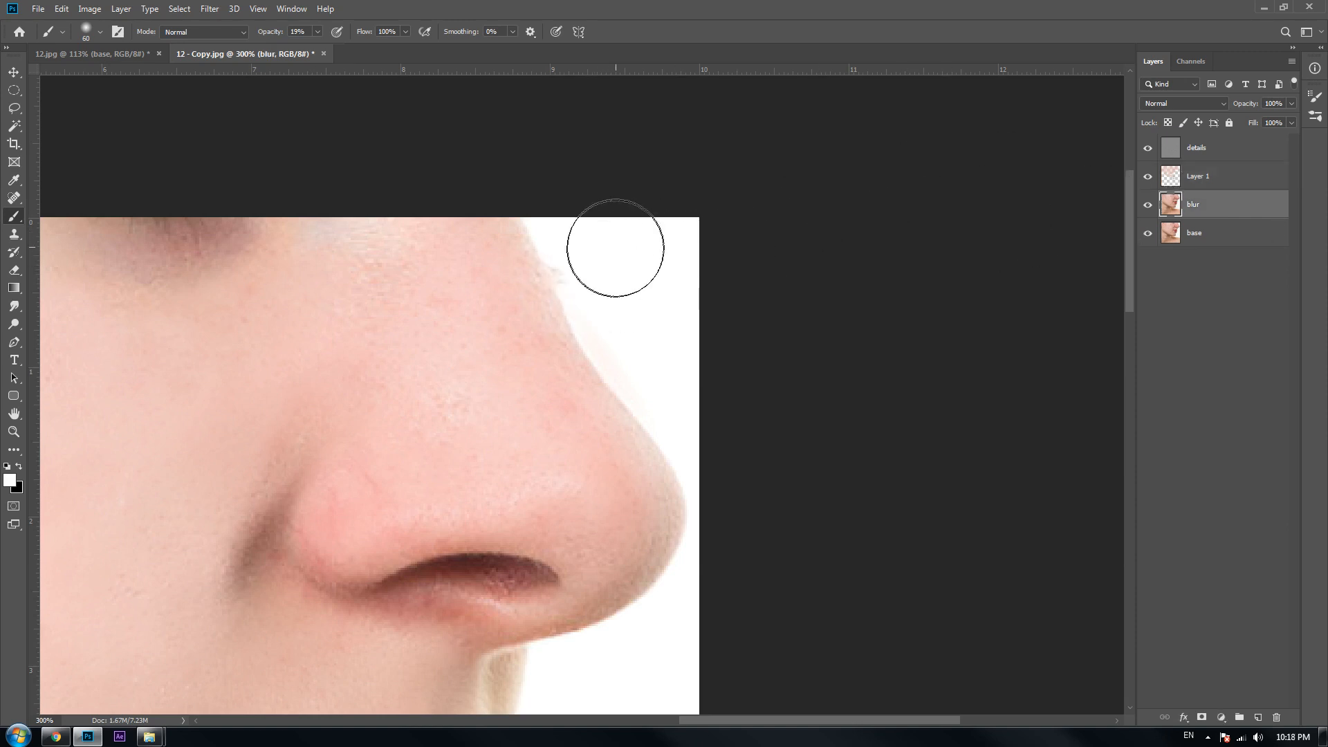
{"action": "left_click", "coordinate": [89, 31]}
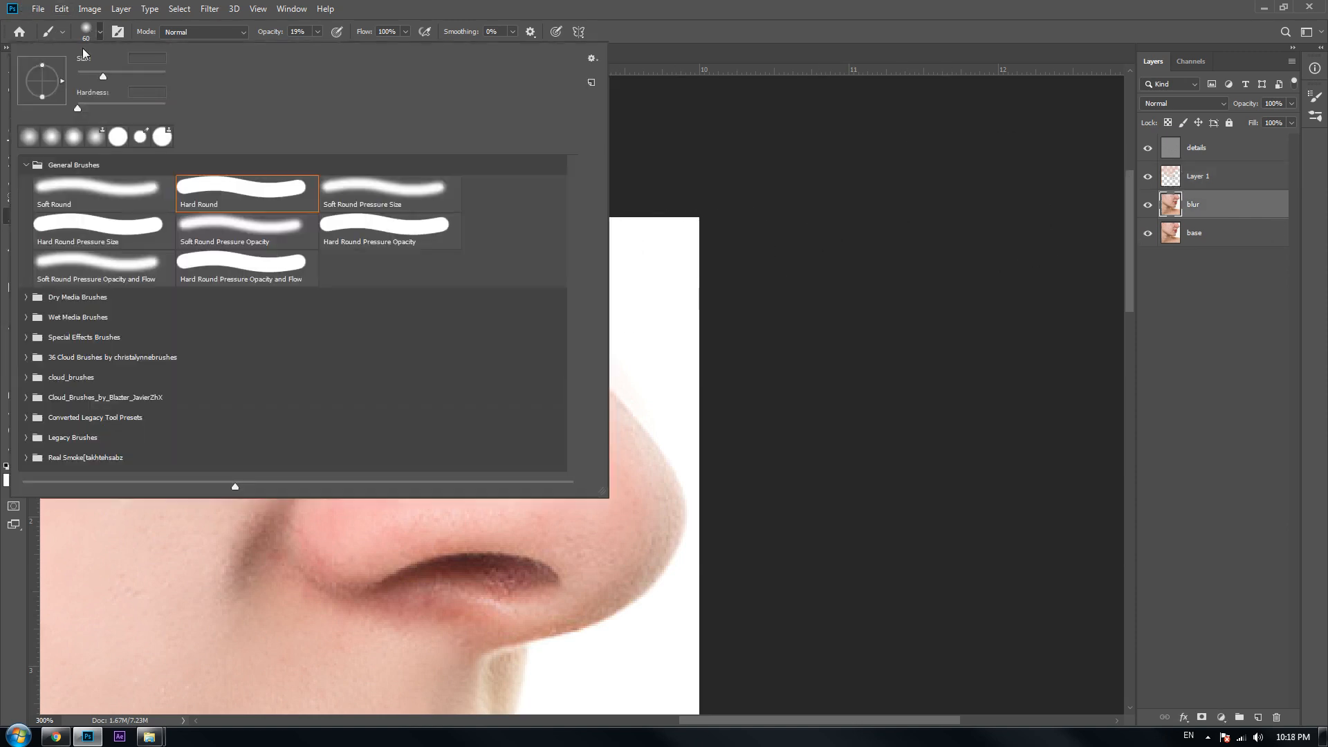
{"action": "left_click_drag", "start_coordinate": [97, 105], "coordinate": [239, 109]}
{"action": "left_click", "coordinate": [808, 275]}
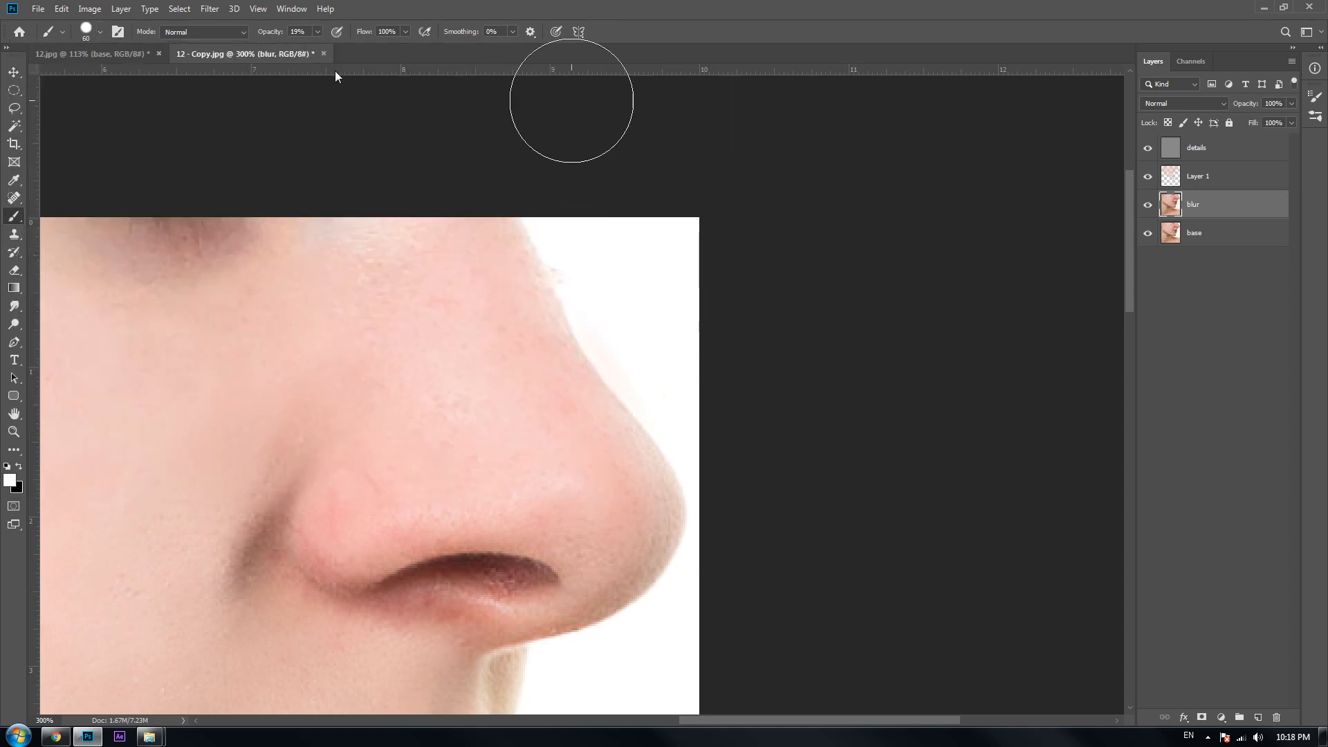
{"action": "left_click_drag", "start_coordinate": [264, 34], "coordinate": [491, 64]}
- Hide and restore the blur, Layer 1 and details layers to compare the whole portrait before and after retouching
{"action": "key", "text": "ctrl+minus"}
{"action": "key", "text": "ctrl+0"}
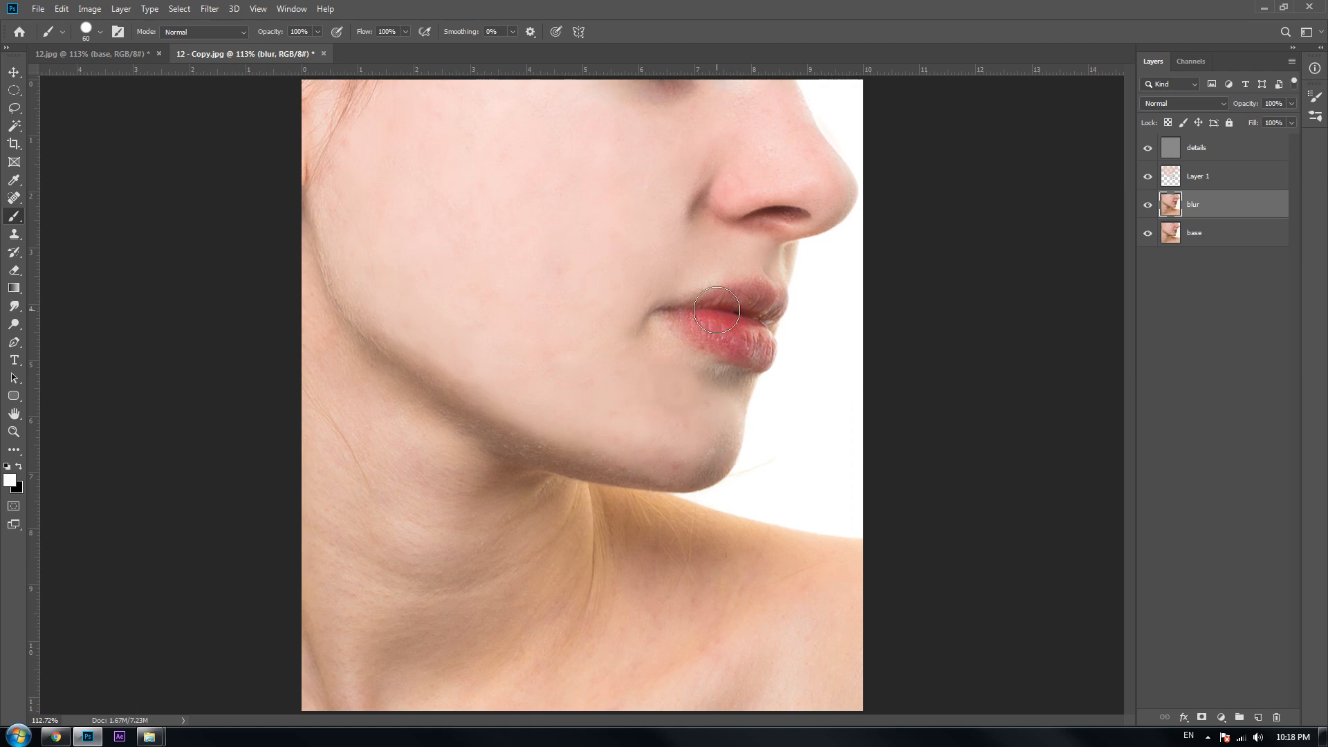
{"action": "left_click_drag", "start_coordinate": [1152, 206], "coordinate": [1146, 142]}
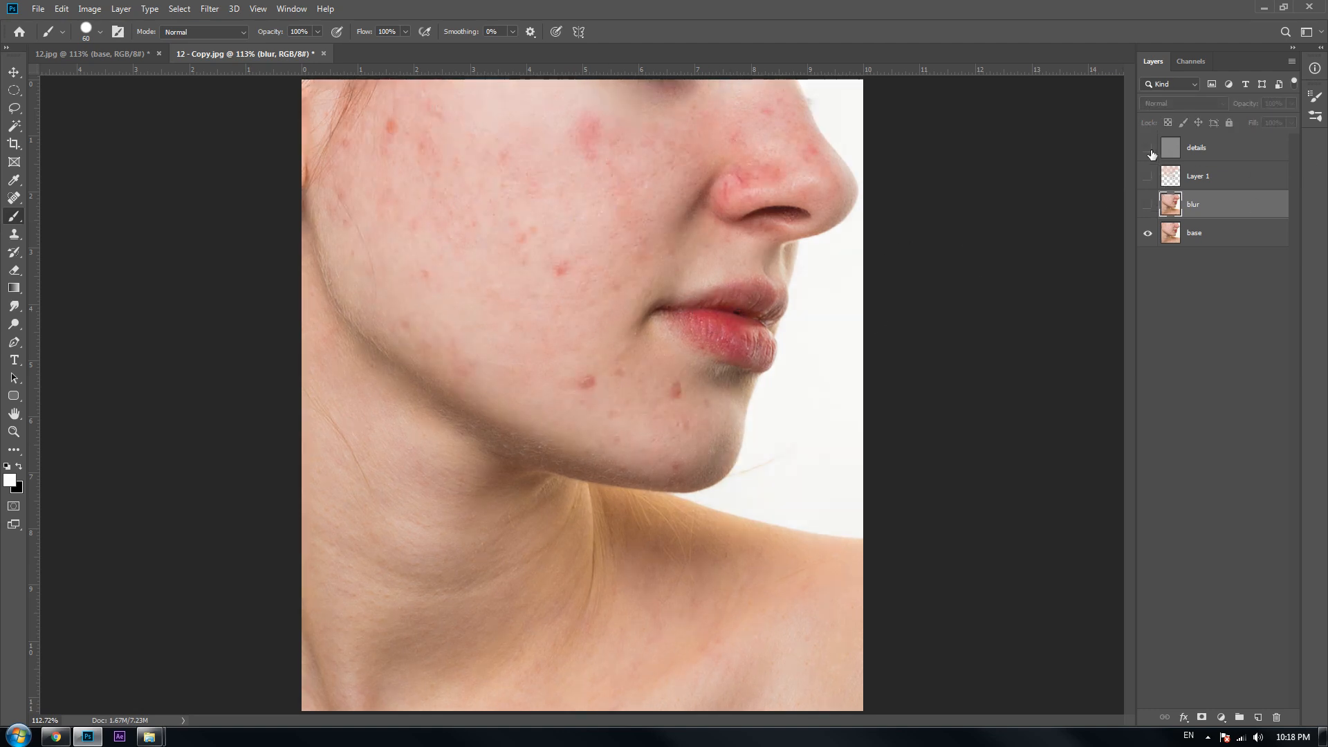
{"action": "left_click_drag", "start_coordinate": [1152, 151], "coordinate": [1149, 208]}
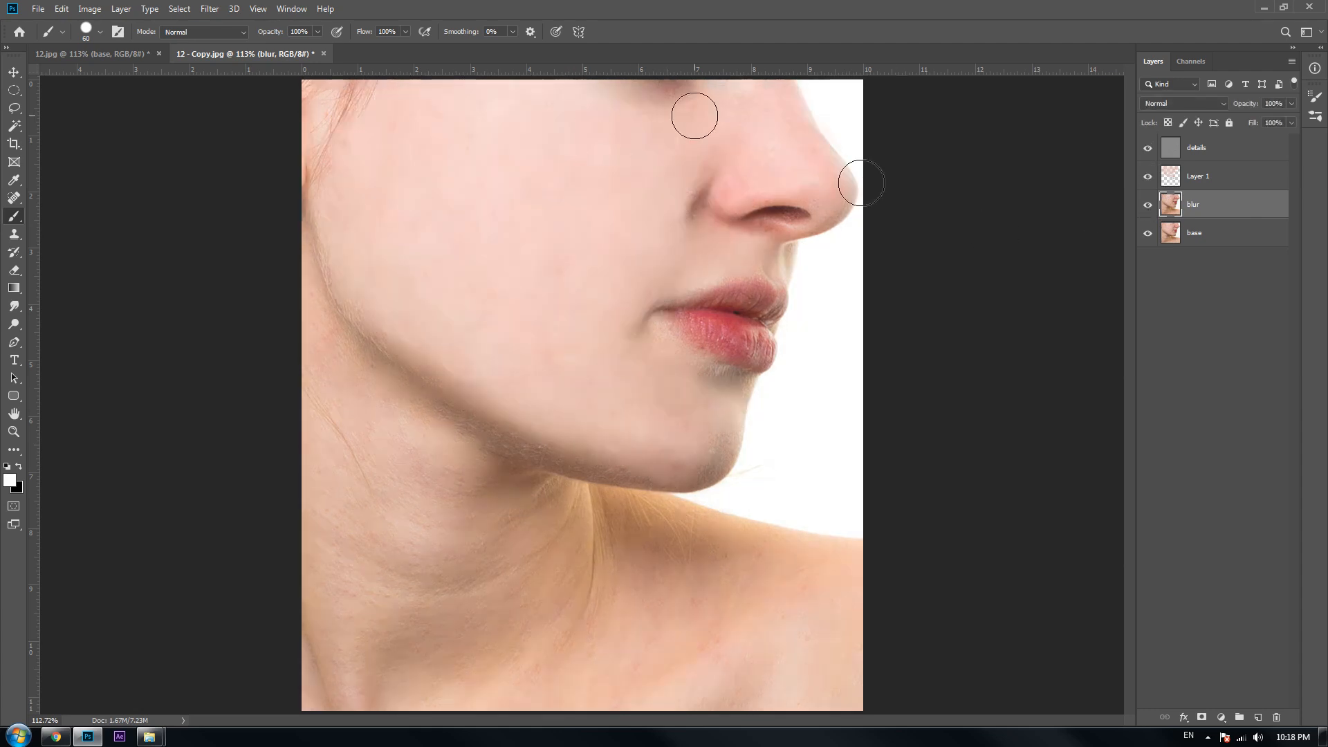
- Group the details, Layer 1 and blur layers and name the group "fixed"
{"action": "left_click", "coordinate": [1215, 154], "text": "shift"}
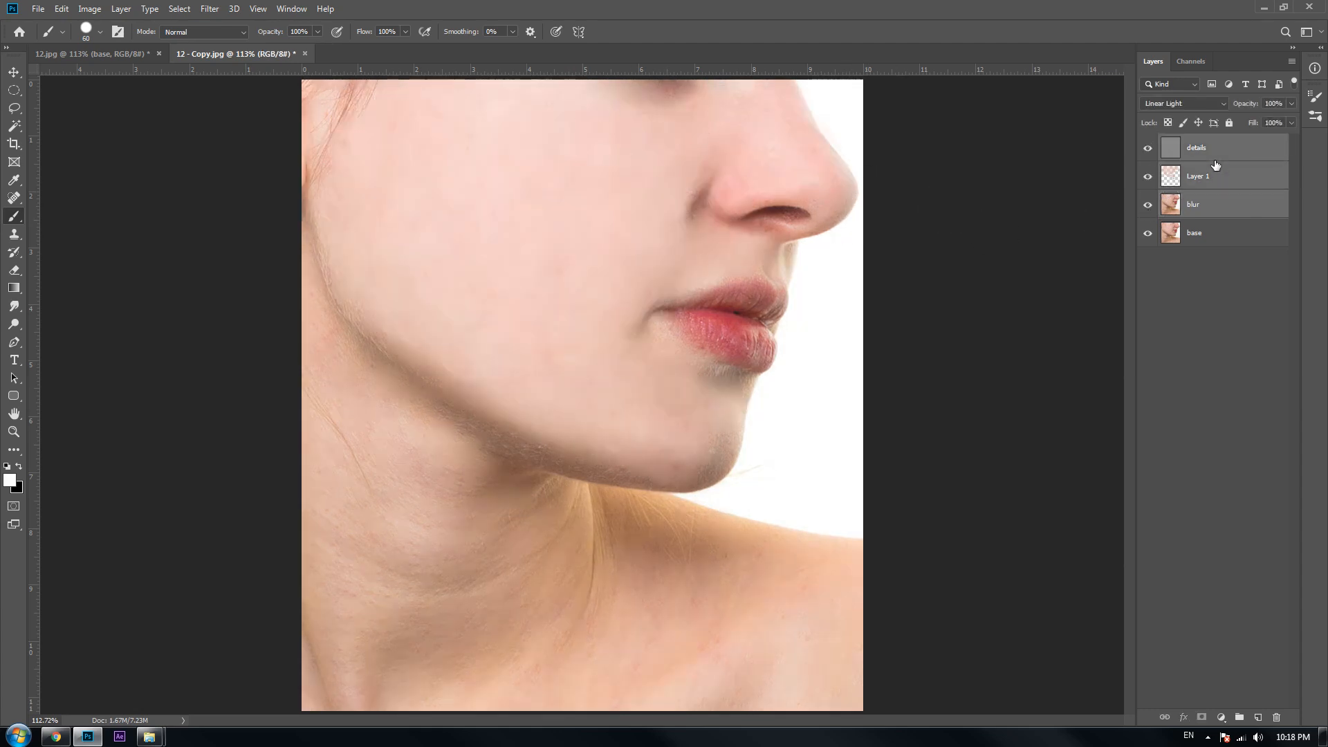
{"action": "key", "text": "ctrl+g"}
{"action": "double_click", "coordinate": [1199, 145]}
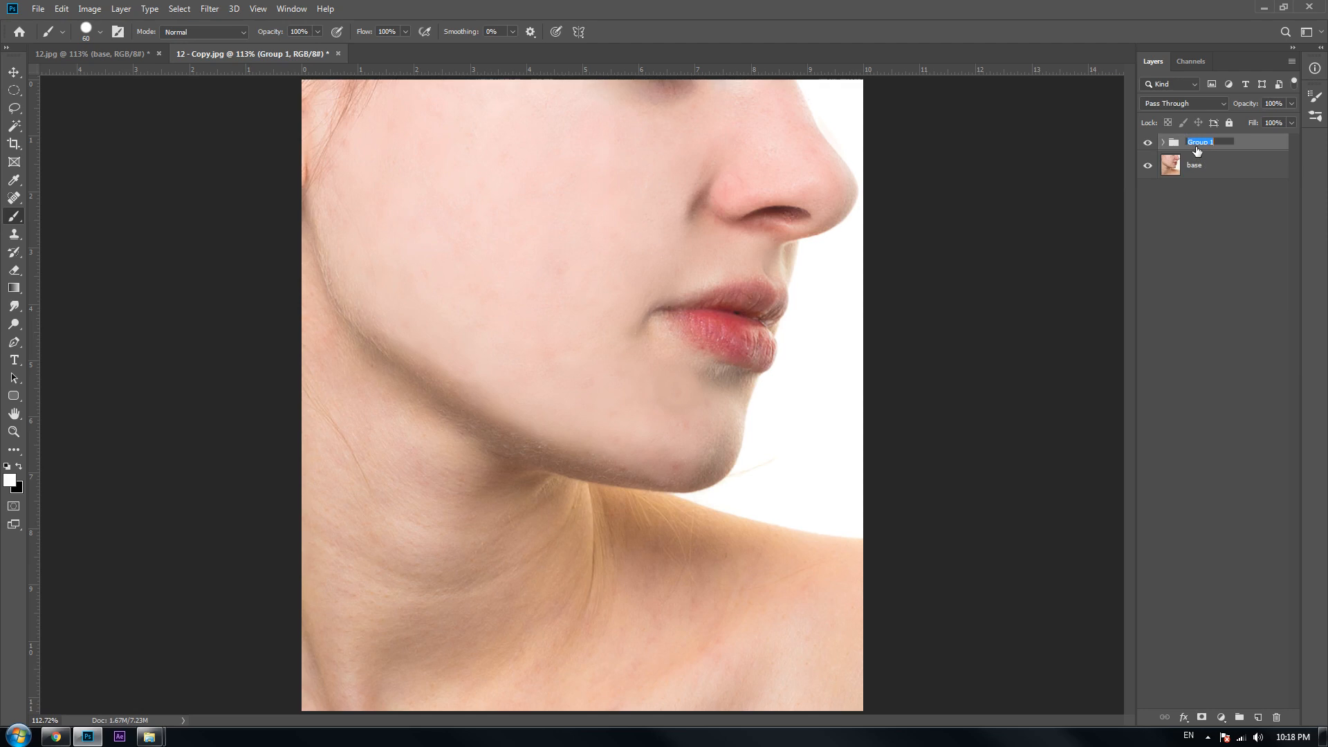
{"action": "type", "text": "fixed"}
{"action": "key", "text": "Return"}
{"action": "left_click", "coordinate": [1195, 197]}
- Toggle the fixed group's visibility to compare the retouched skin with the original, and examine the result closer
{"action": "left_click", "coordinate": [1147, 143], "text": "alt"}
{"action": "left_click", "coordinate": [1148, 144], "text": "alt"}
{"action": "left_click", "coordinate": [1148, 144]}
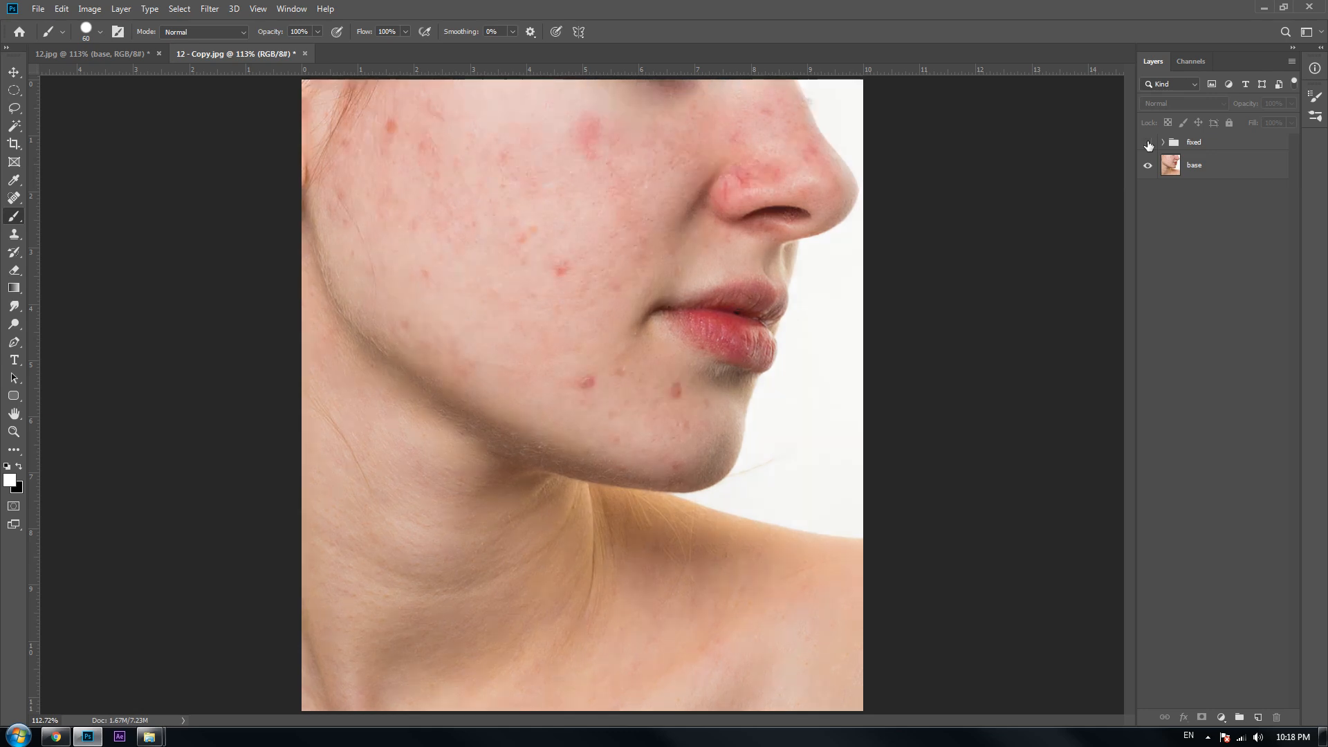
{"action": "left_click", "coordinate": [1149, 145]}
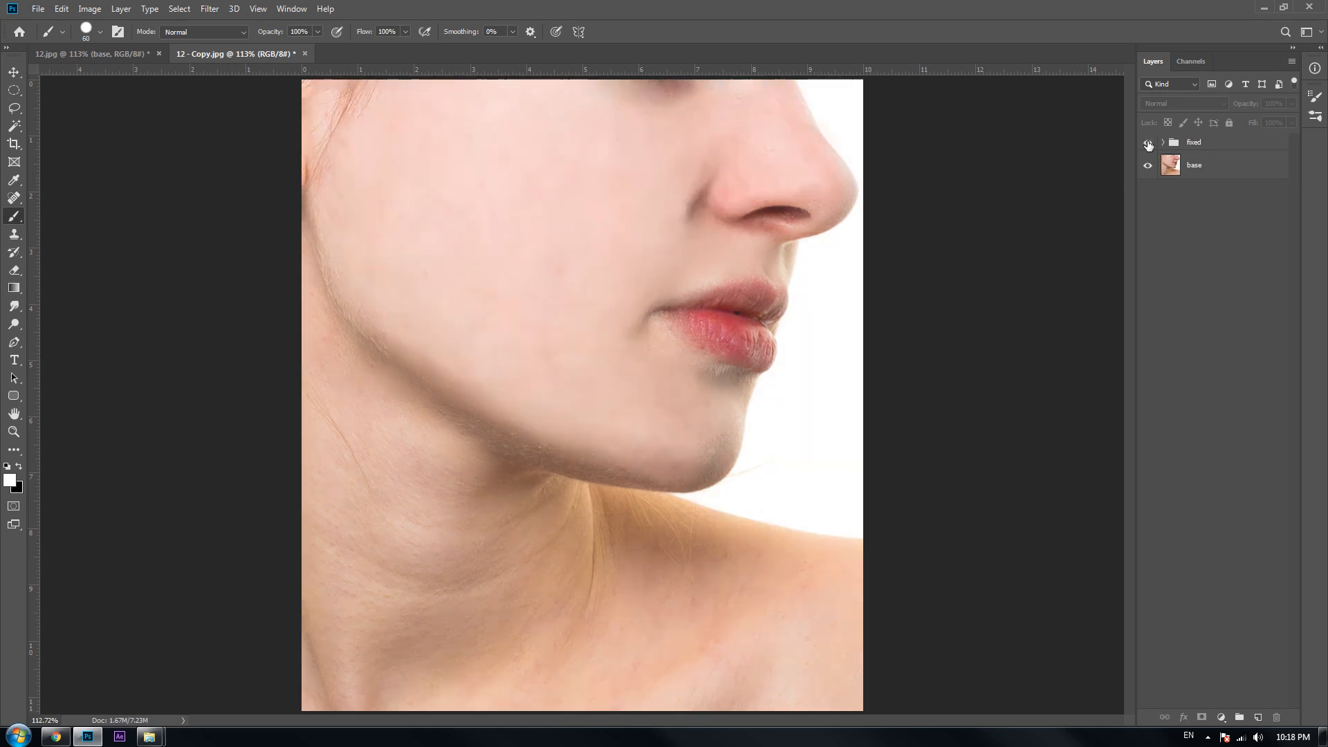
{"action": "left_click", "coordinate": [1148, 145]}
{"action": "left_click", "coordinate": [1149, 145]}
{"action": "key", "text": "ctrl+plus"}
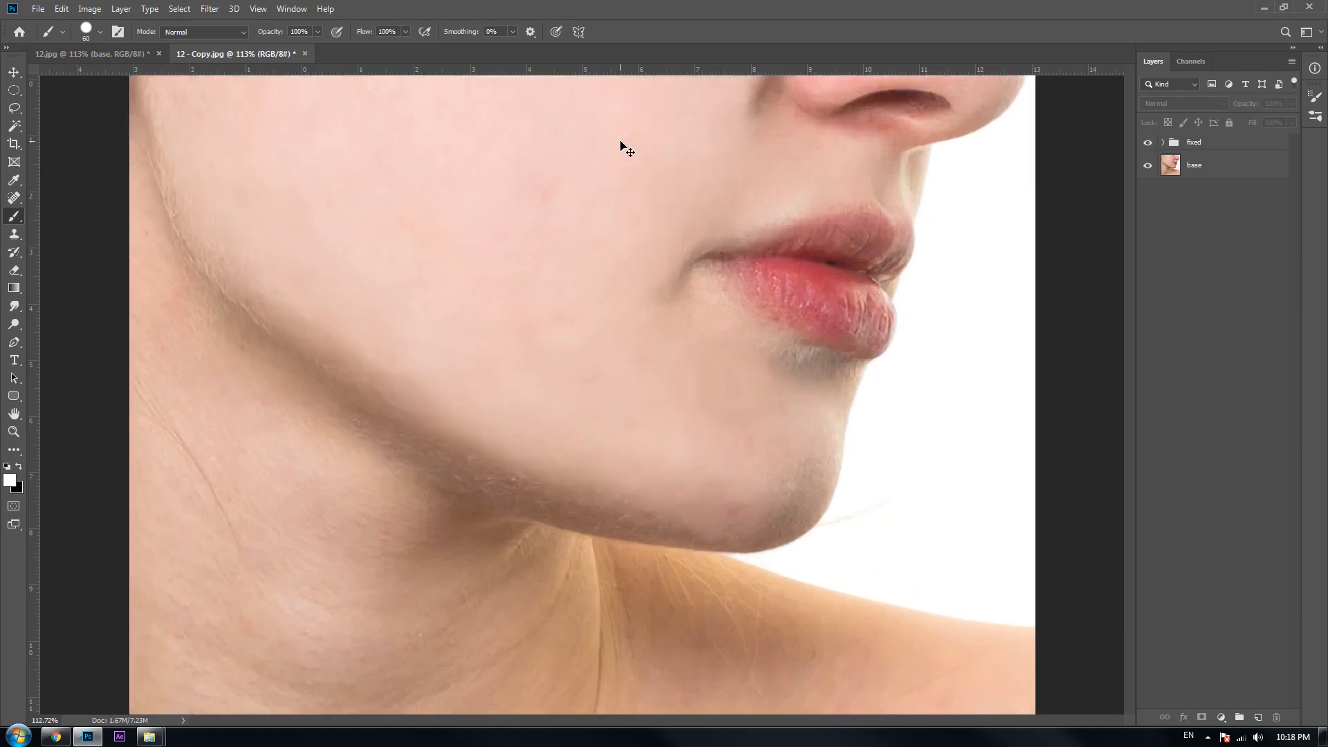
- Select the base layer and activate the Move tool
{"action": "key", "text": "ctrl+plus"}
{"action": "key", "text": "ctrl+minus"}
{"action": "key", "text": "ctrl+minus"}
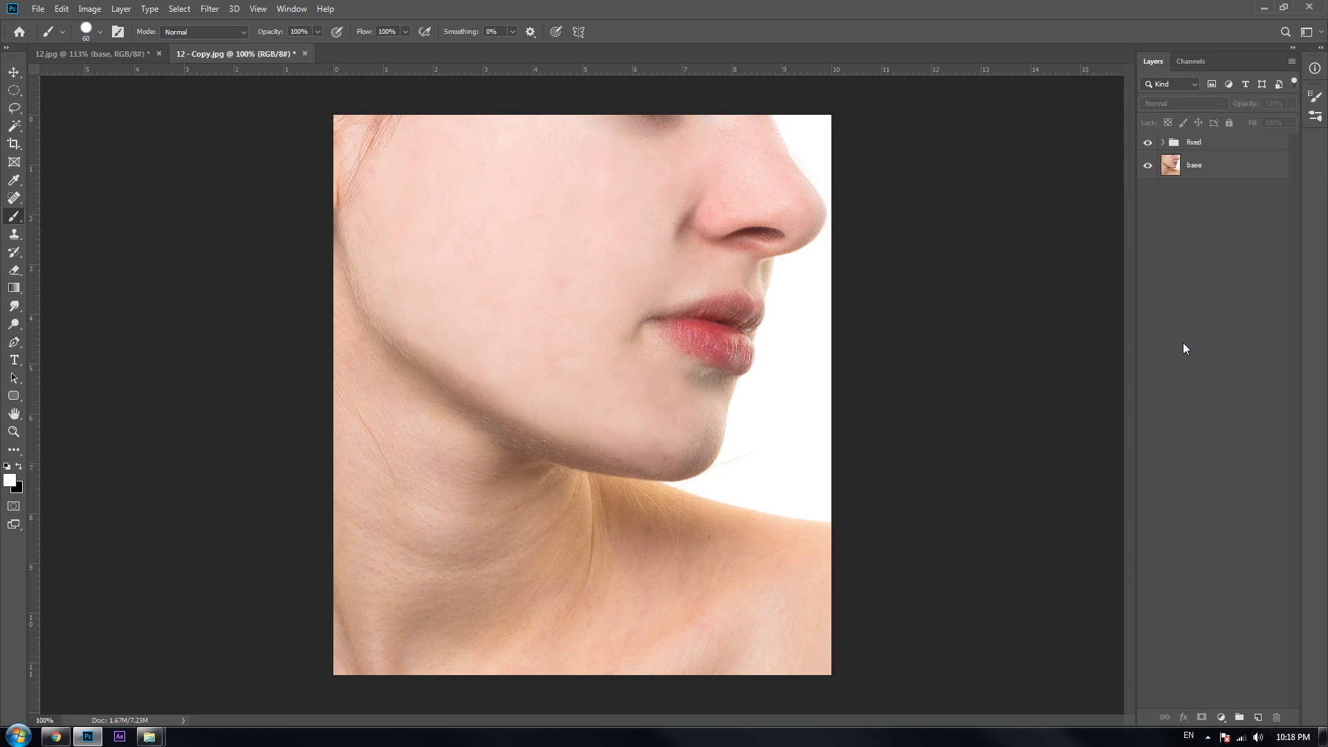
{"action": "left_click", "coordinate": [1242, 175]}
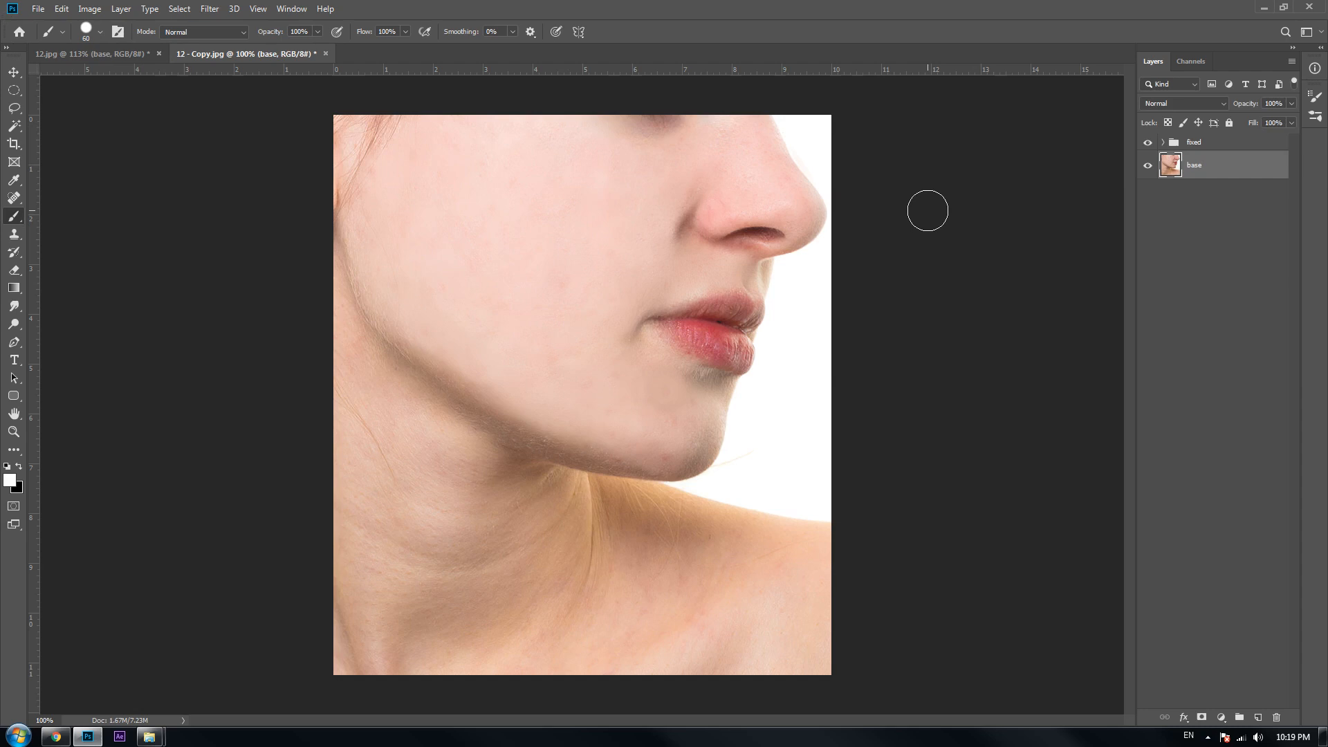
{"action": "key", "text": "v"}
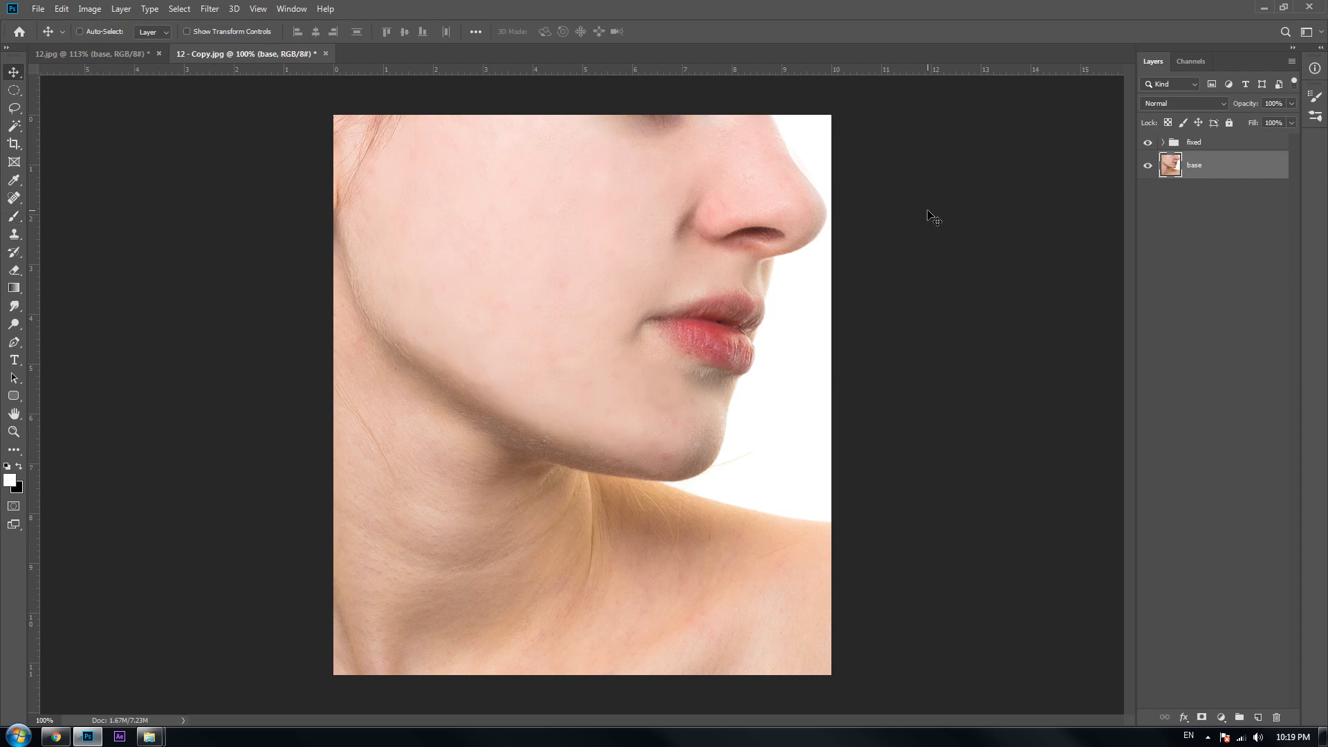
- Switch to Windows Explorer, browse to Photoshop > PROJECTS on the GRAPHIC (E:) drive, and look into the refelection folder
{"action": "left_click", "coordinate": [1264, 7]}
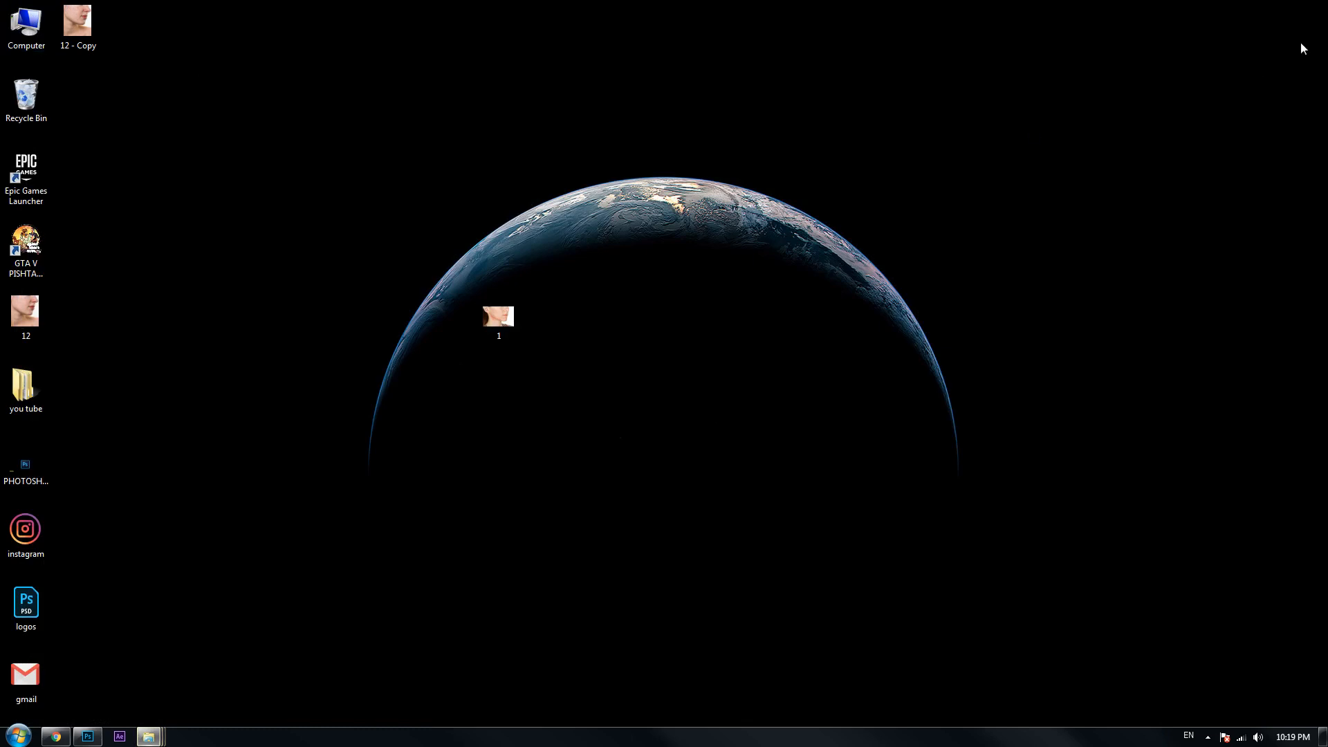
{"action": "left_click_drag", "start_coordinate": [1327, 62], "coordinate": [697, 3]}
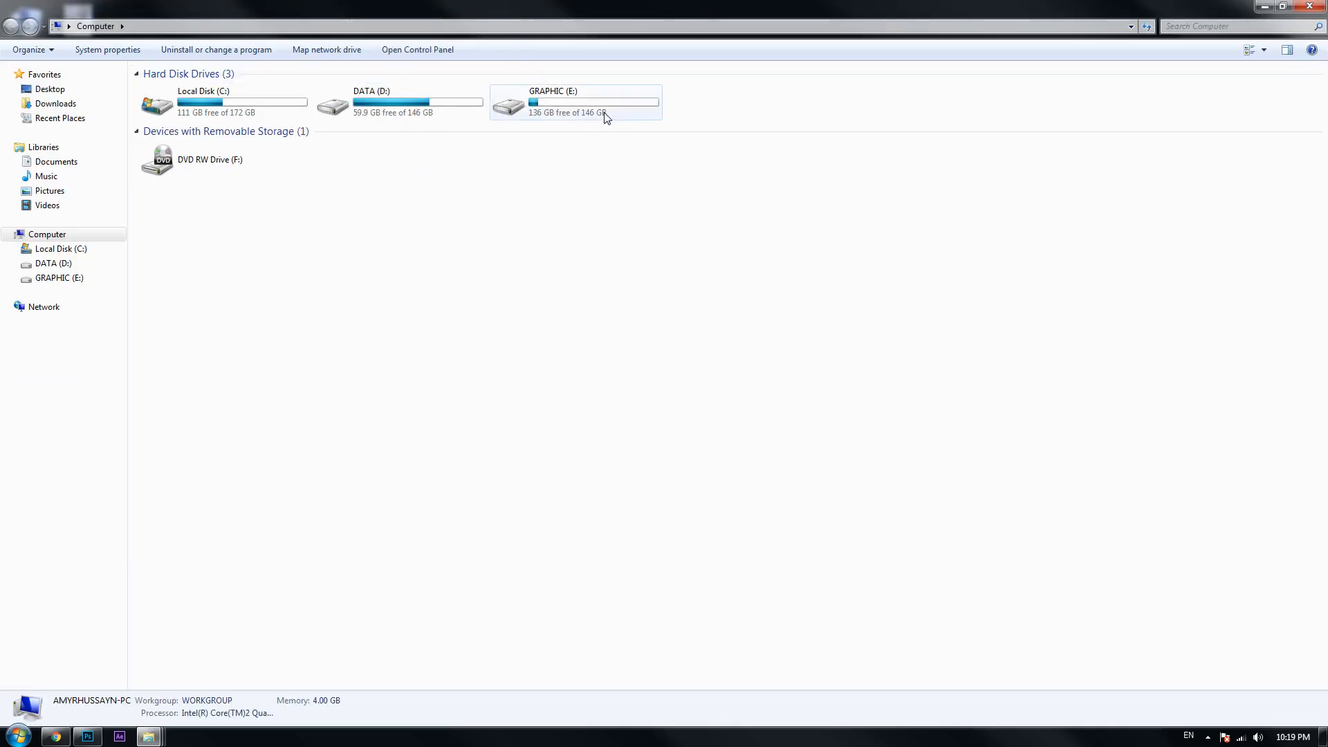
{"action": "double_click", "coordinate": [602, 119]}
{"action": "double_click", "coordinate": [340, 133]}
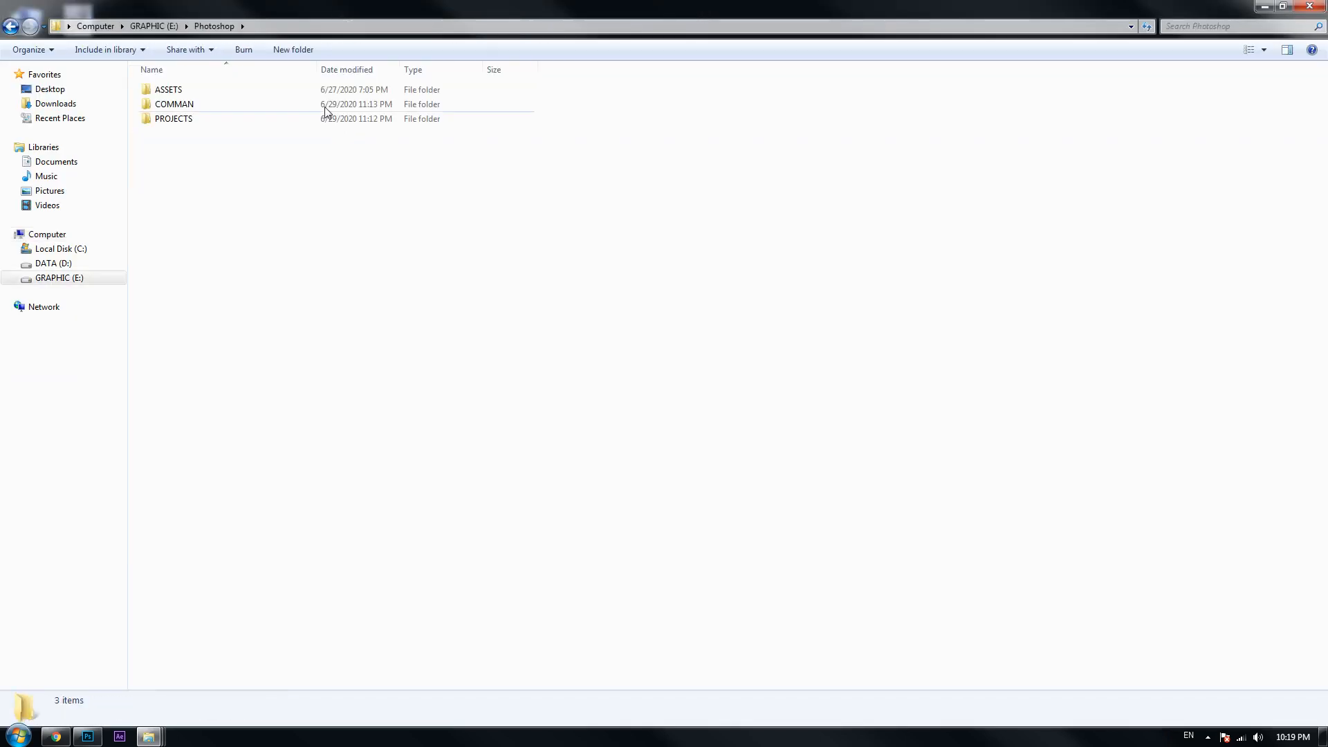
{"action": "double_click", "coordinate": [323, 120]}
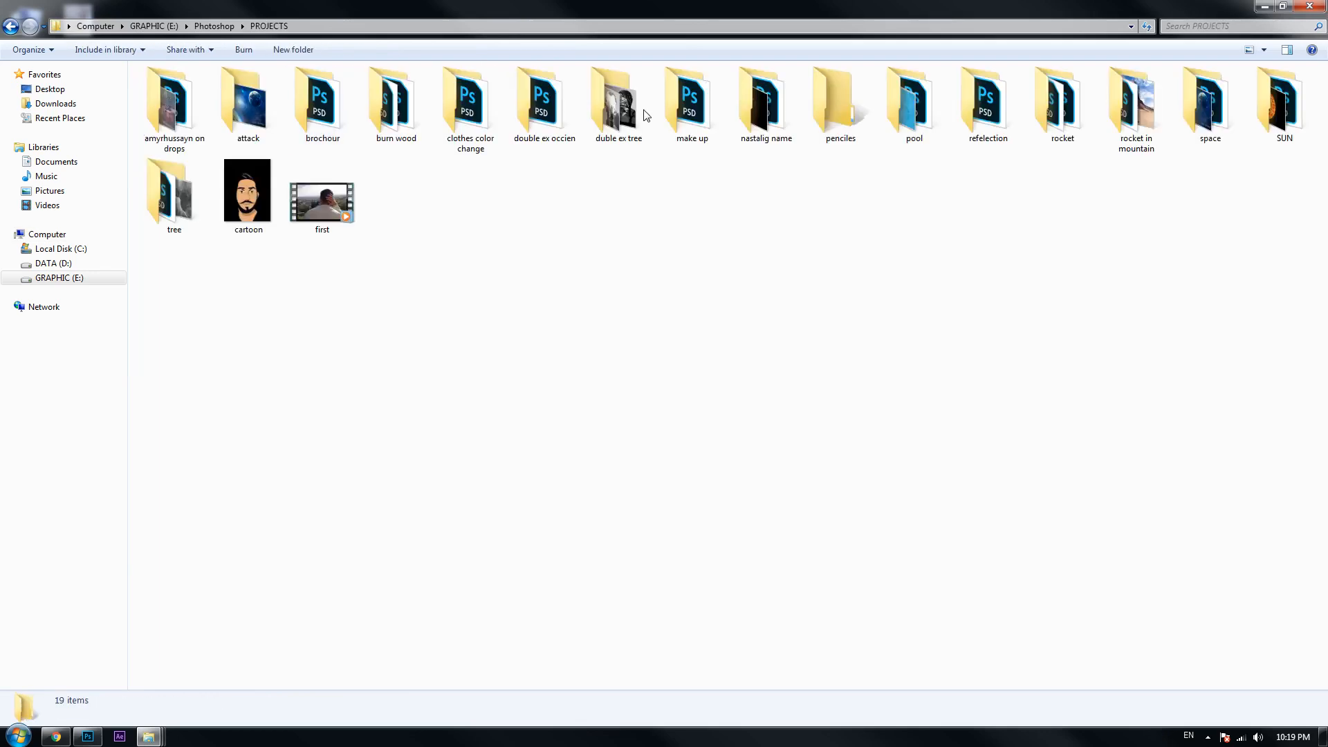
{"action": "double_click", "coordinate": [983, 105]}
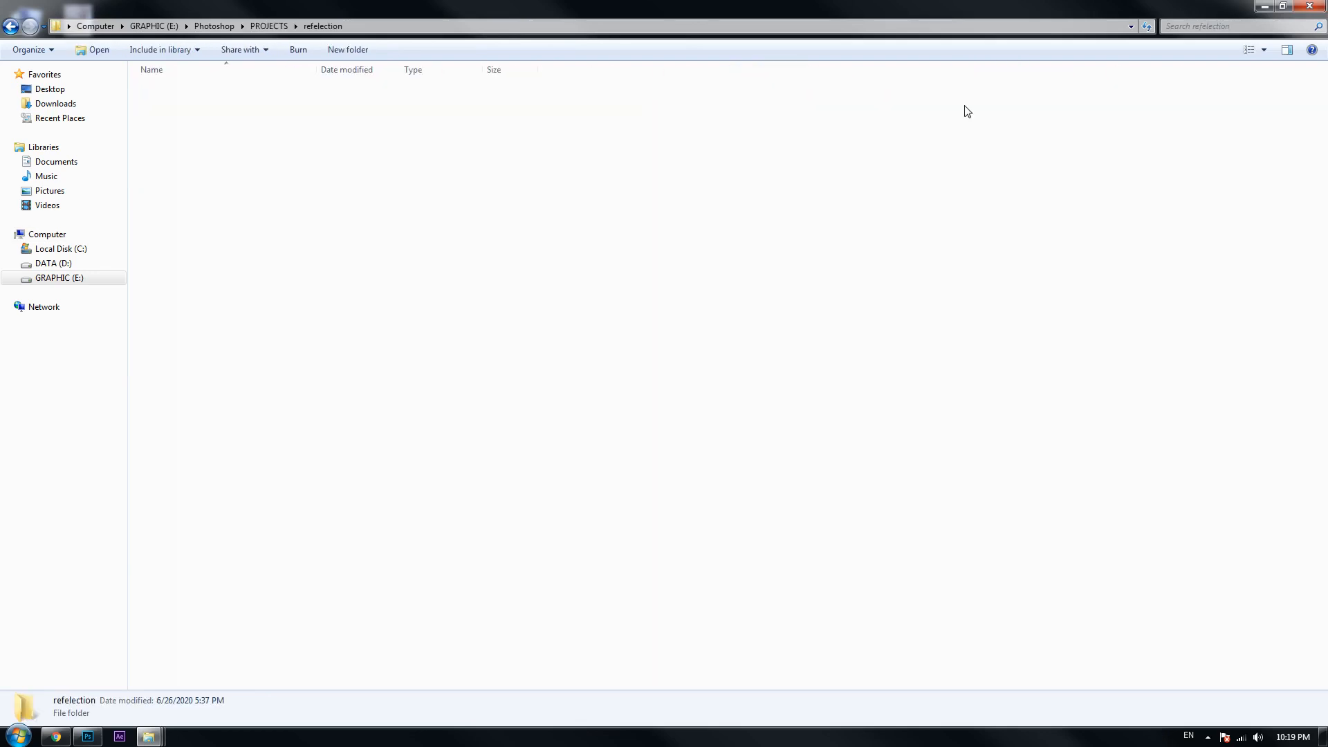
{"action": "left_click", "coordinate": [9, 28]}
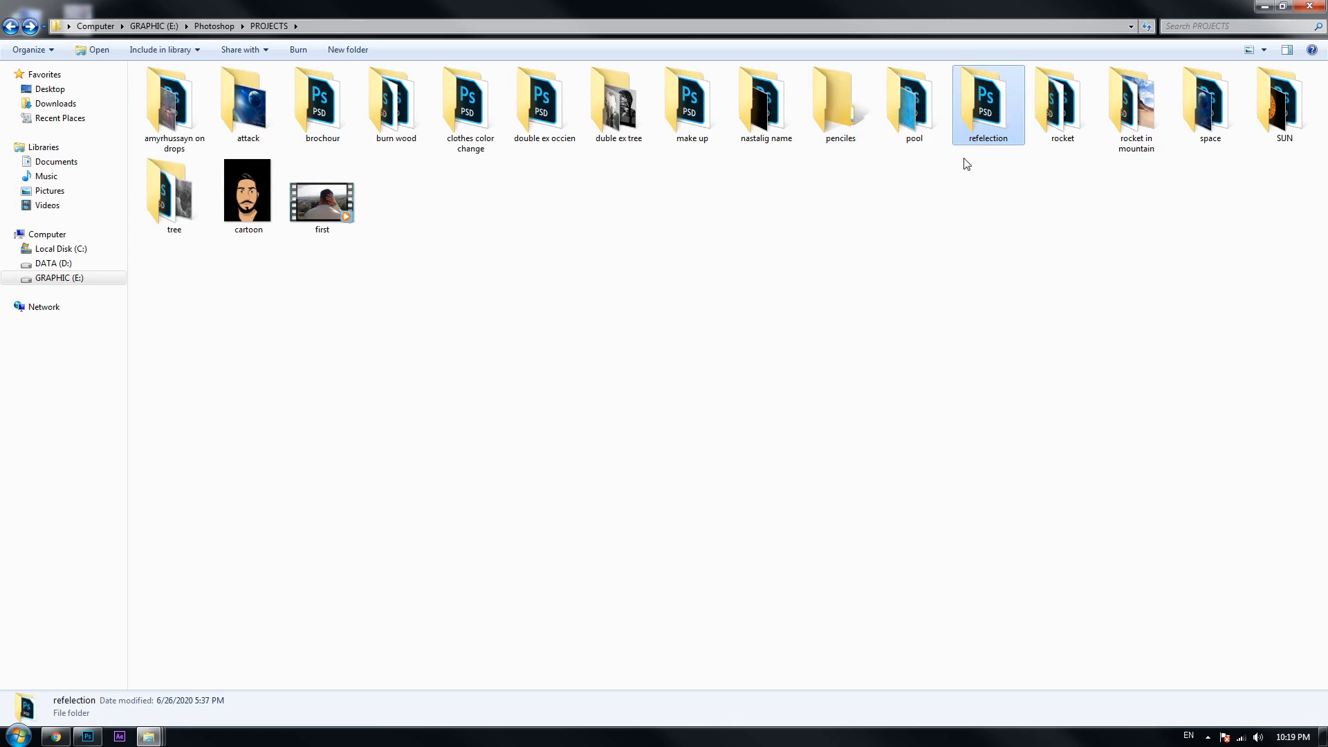
- View the finished JPEG image in the rocket project folder, close it and switch back to Photoshop
{"action": "double_click", "coordinate": [1080, 116]}
{"action": "double_click", "coordinate": [1216, 115]}
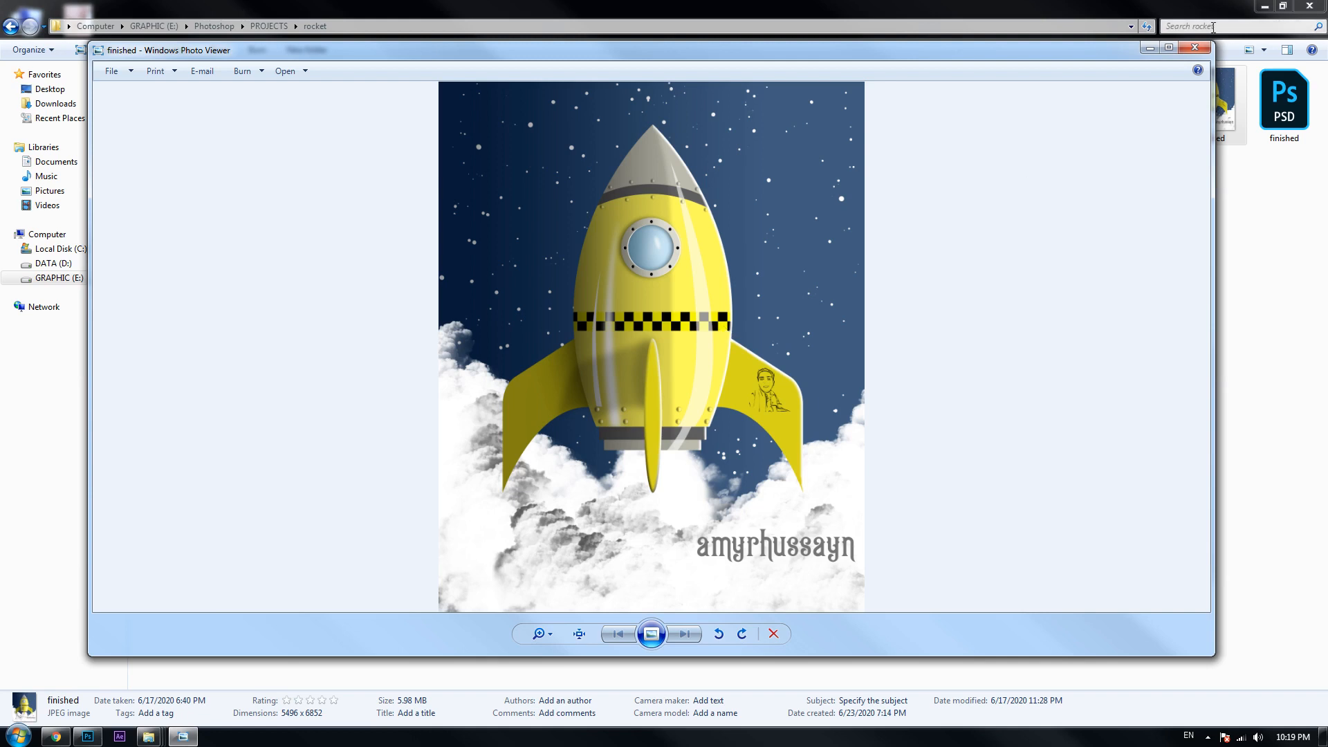
{"action": "left_click", "coordinate": [1195, 47]}
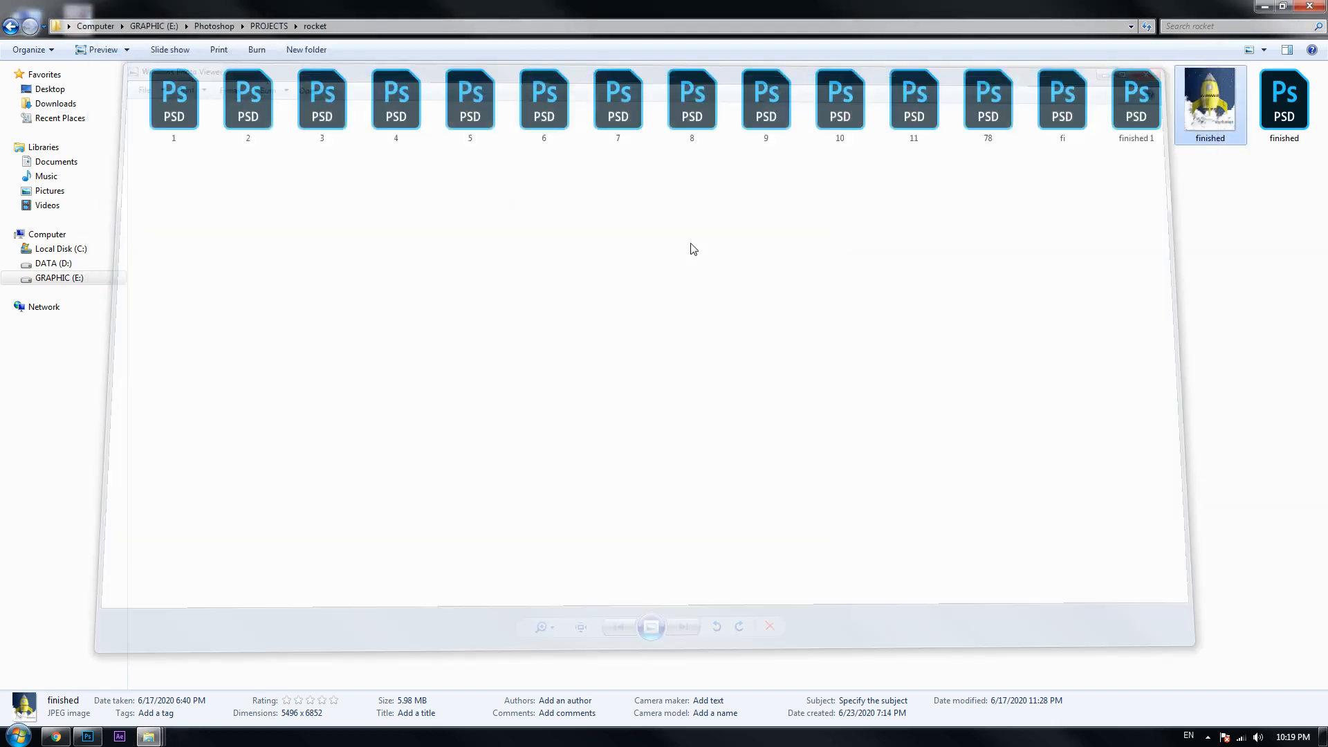
{"action": "left_click", "coordinate": [86, 737]}
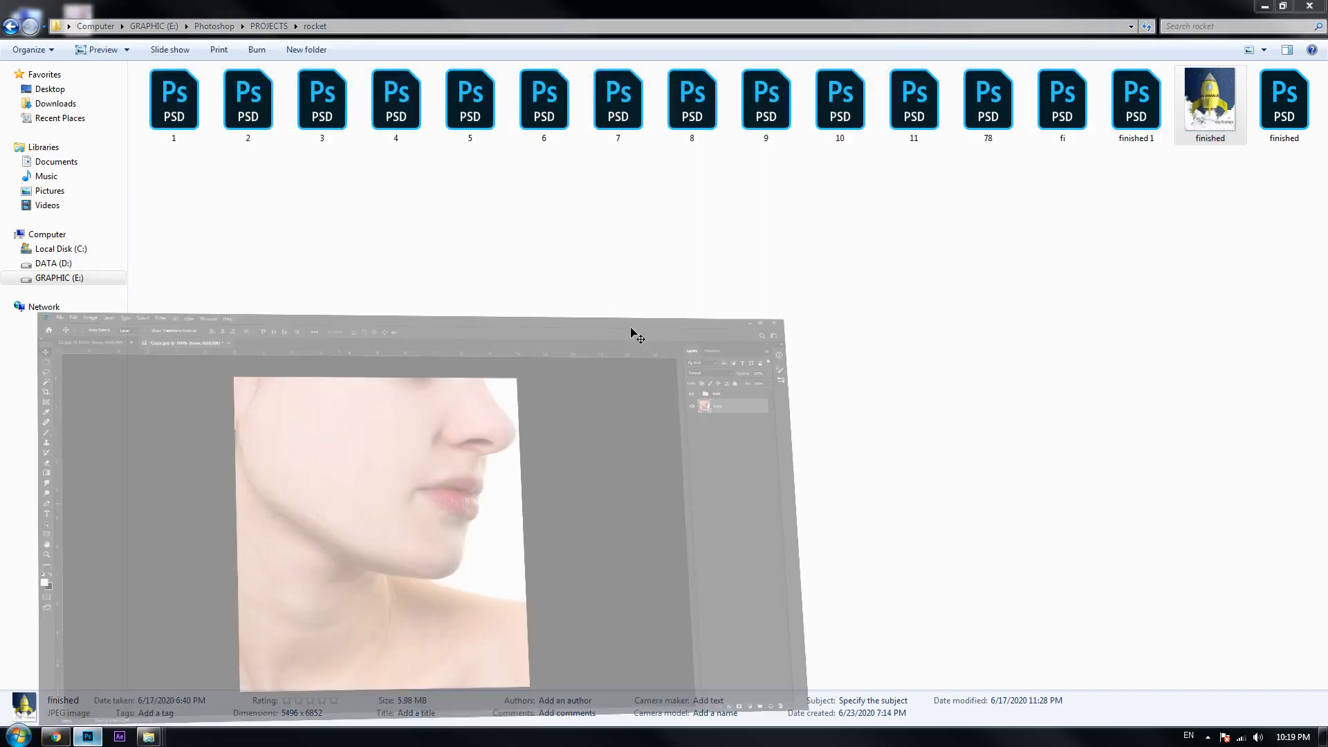